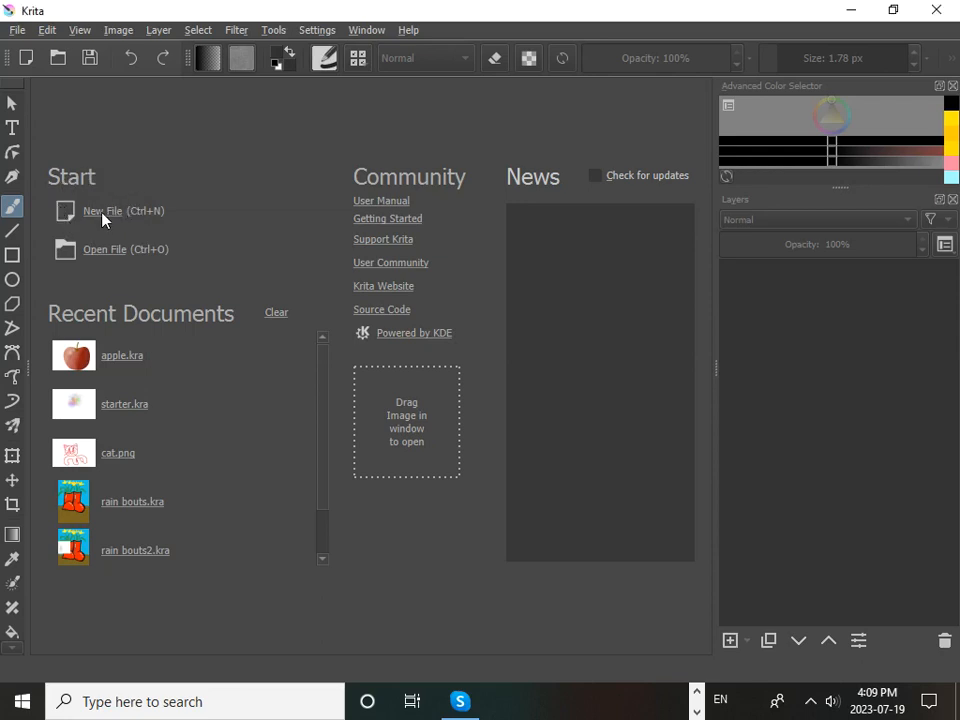
- Create a custom 3508 × 2480 px document at 300 ppi and look over the available brush presets
click(104, 216)
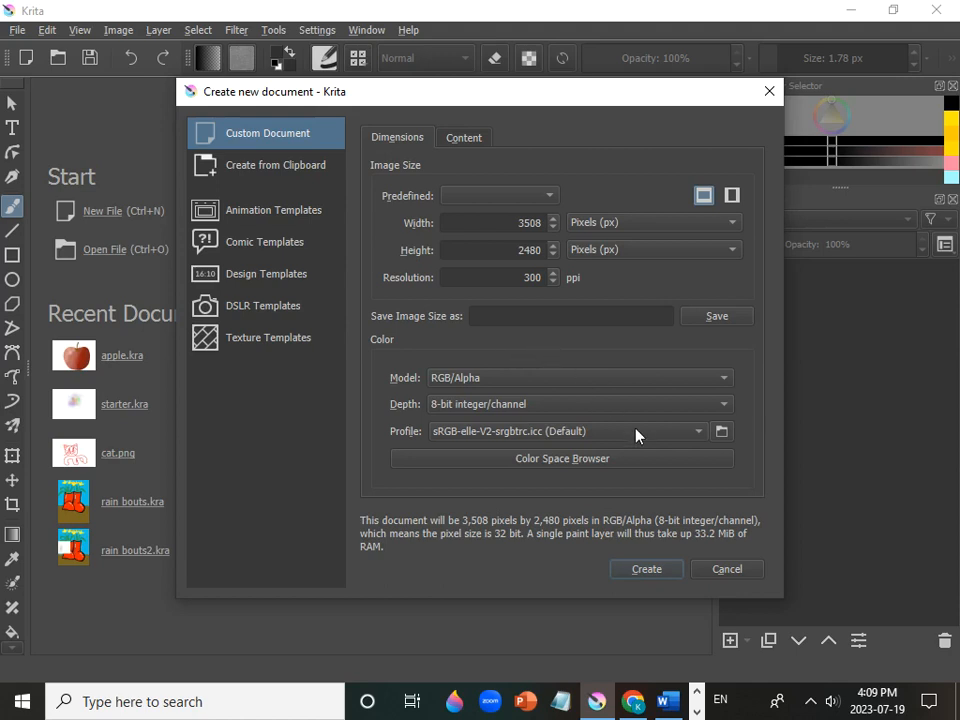
click(632, 572)
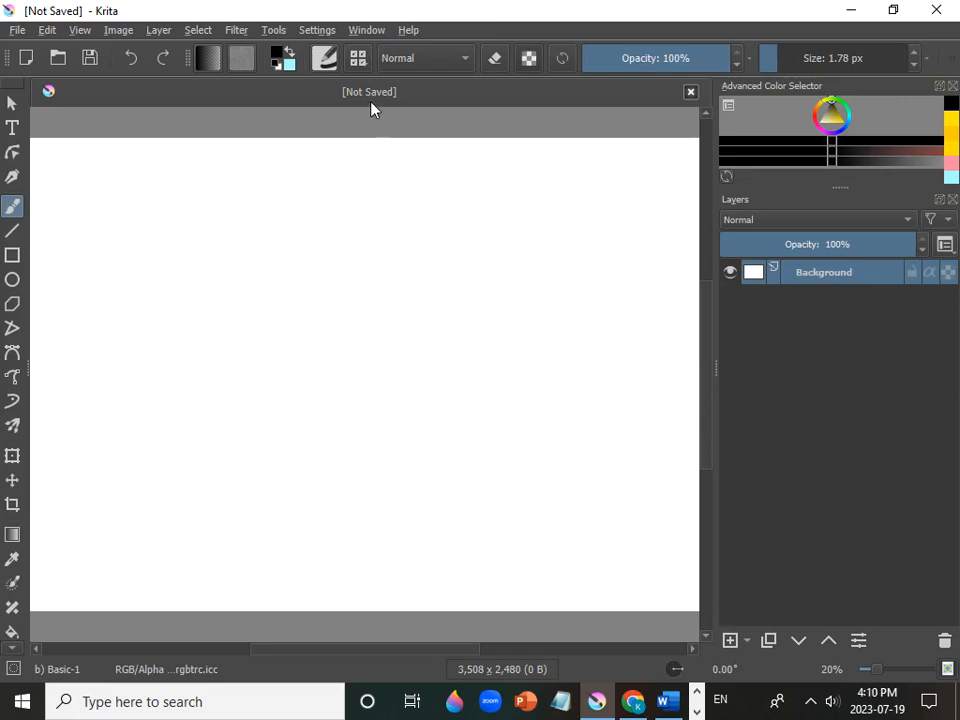
click(358, 59)
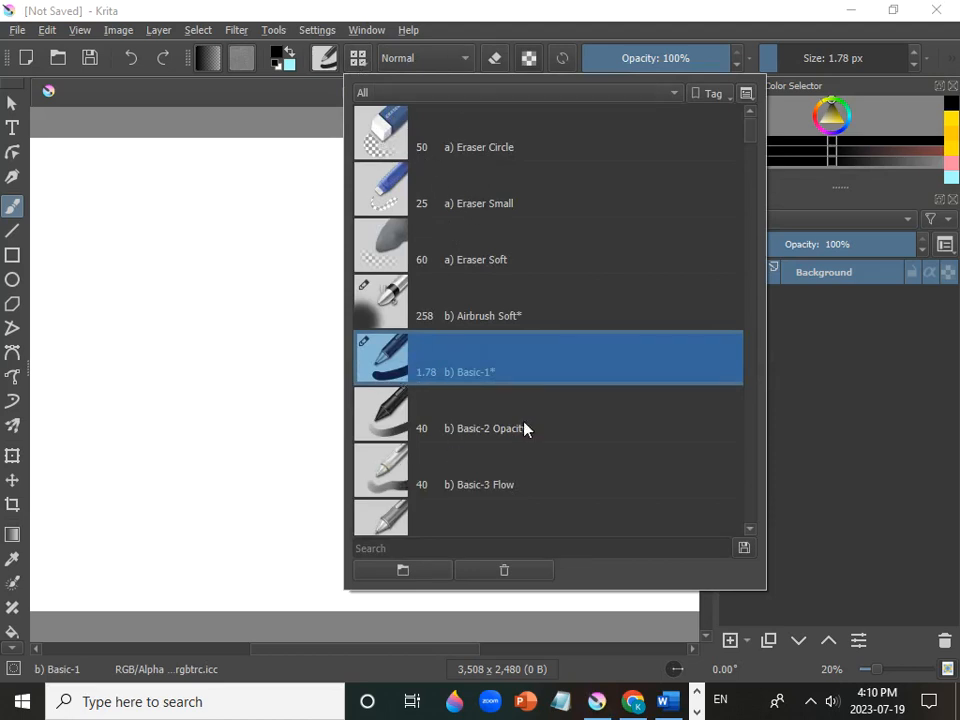
click(799, 355)
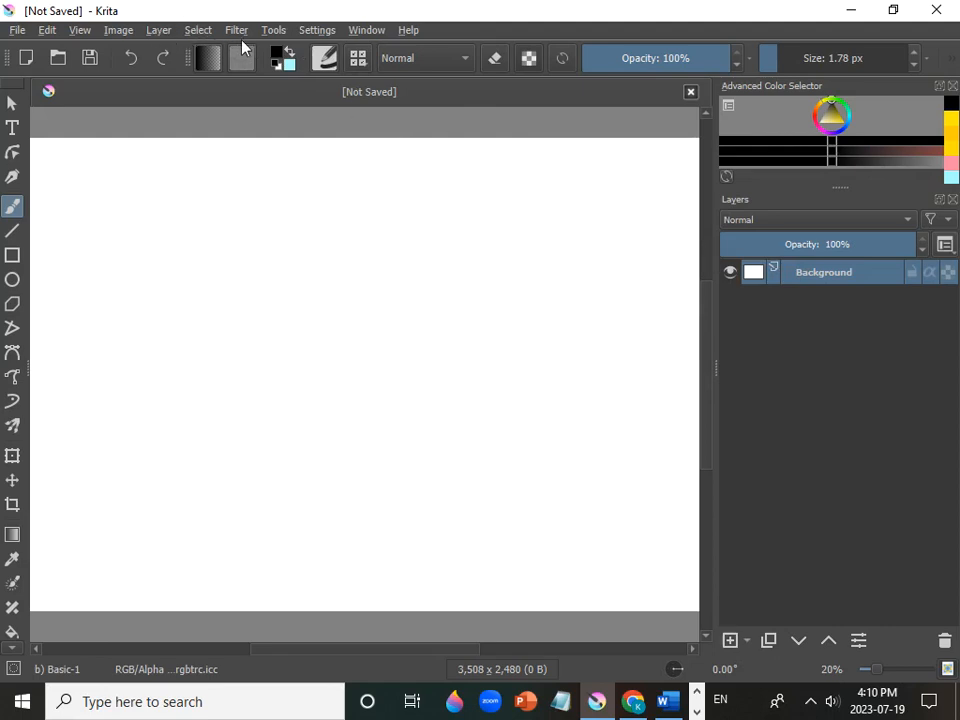
- Test a thin brush stroke and a thick one at 117.97 px, and erase a strip through the thick stroke
mouse_move(506, 161)
mouse_down()
mouse_move(474, 249)
mouse_move(489, 267)
mouse_move(507, 263)
mouse_move(449, 273)
mouse_up()
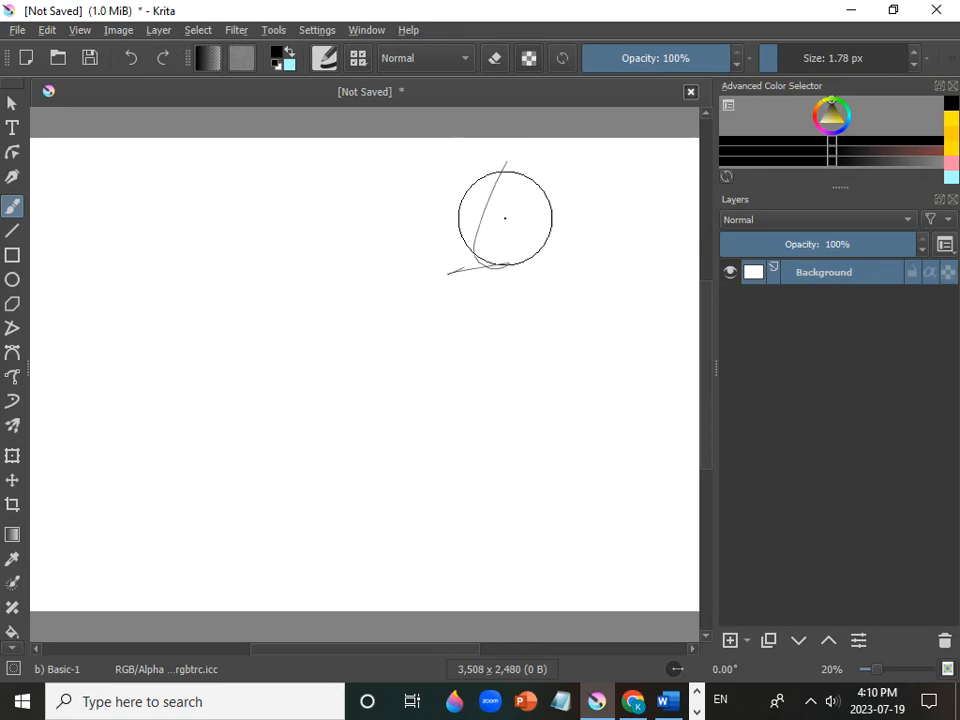
click(494, 57)
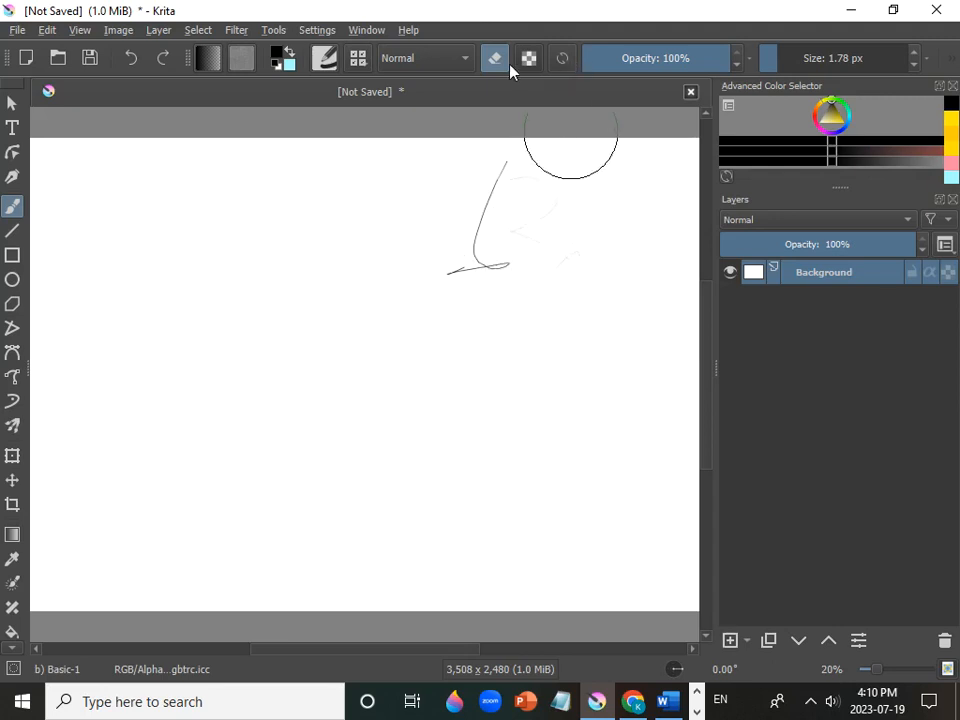
drag(796, 58, 838, 58)
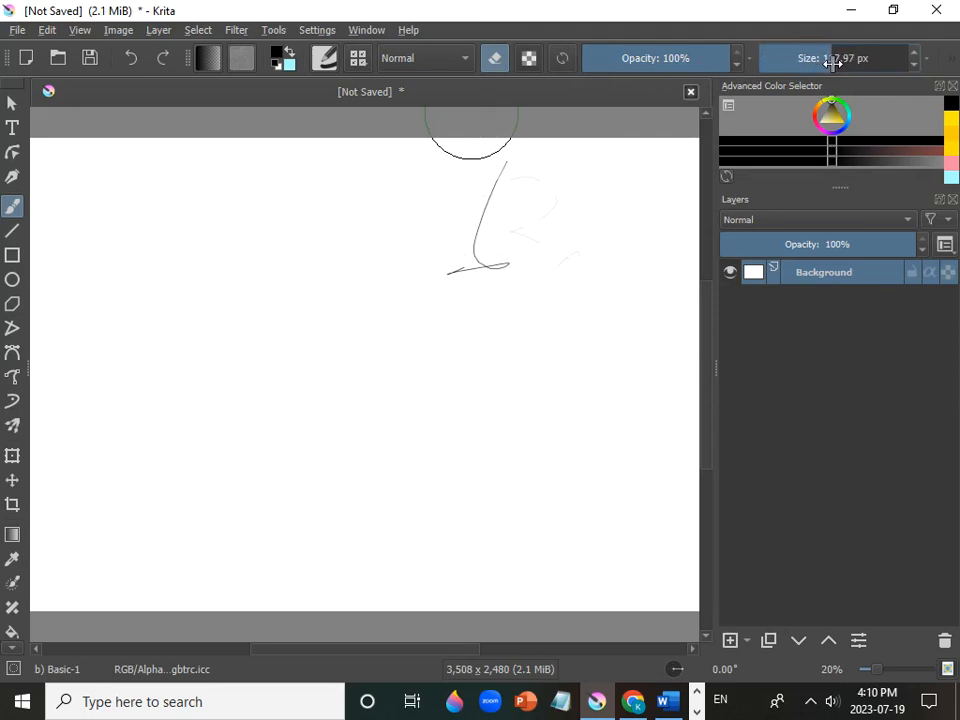
click(492, 62)
mouse_move(305, 229)
mouse_down()
mouse_move(338, 277)
mouse_move(381, 381)
mouse_move(393, 330)
mouse_up()
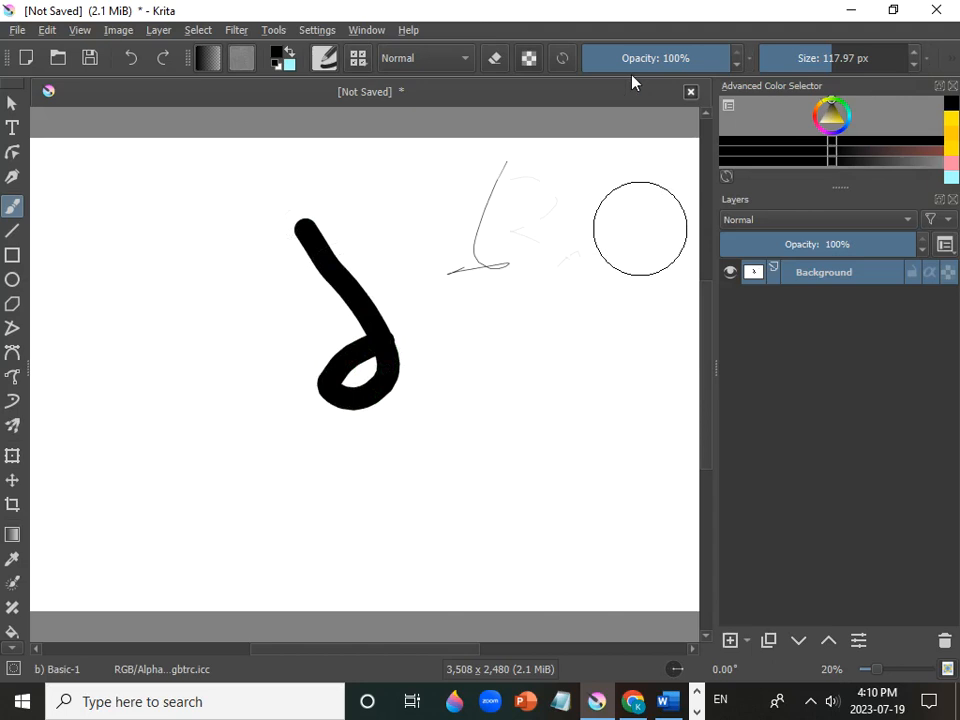
click(497, 60)
drag(354, 251, 349, 405)
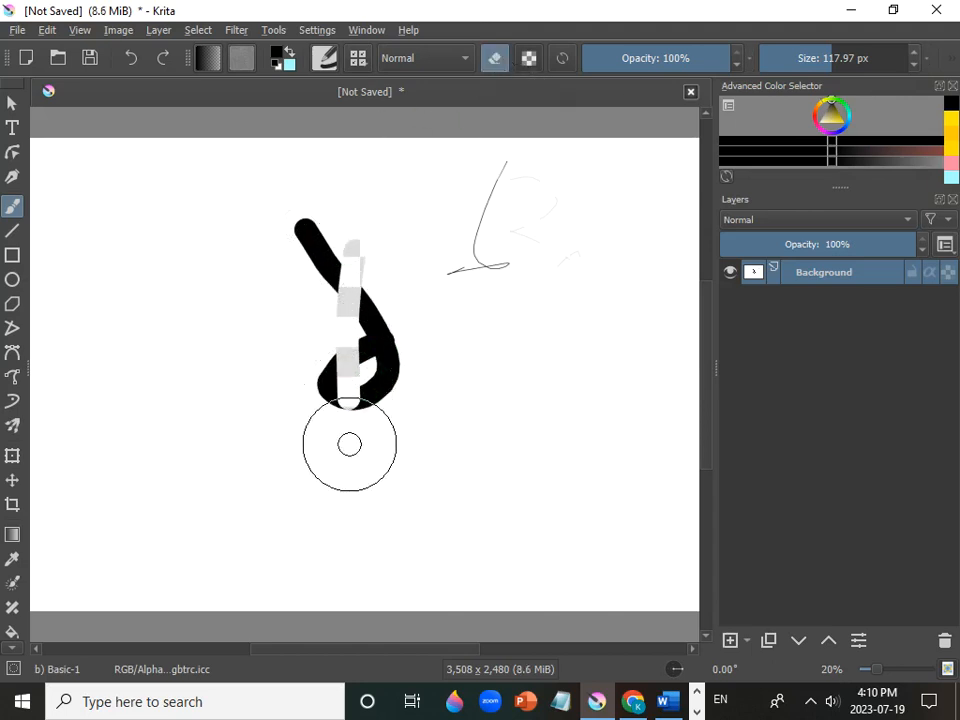
- Undo all the test strokes and erasures on the Background layer
key(ctrl+z)
key(ctrl+z)
key(ctrl+z)
key(ctrl+z)
key(ctrl+z)
key(ctrl+z)
key(ctrl+z)
key(ctrl+z)
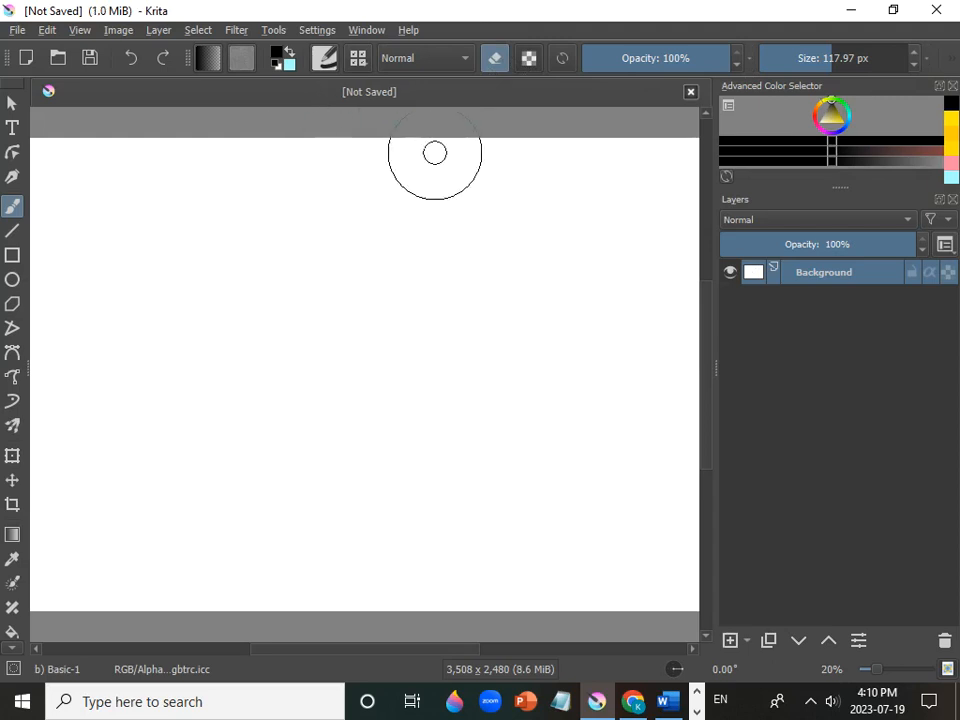
- Add a new paint layer above the Background and name it eyes
click(157, 30)
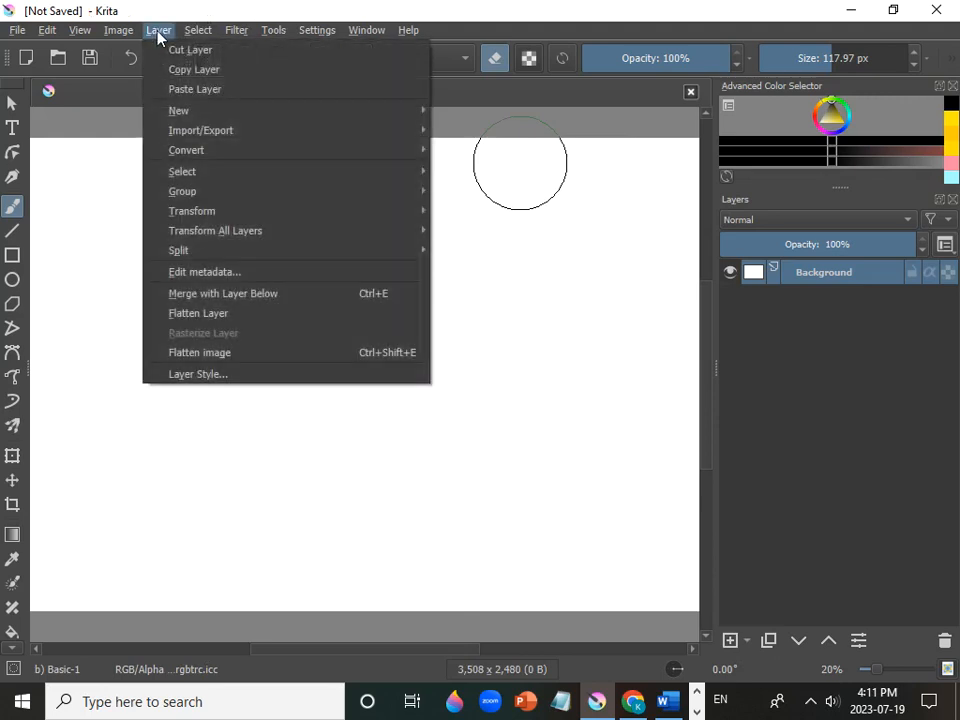
mouse_move(189, 111)
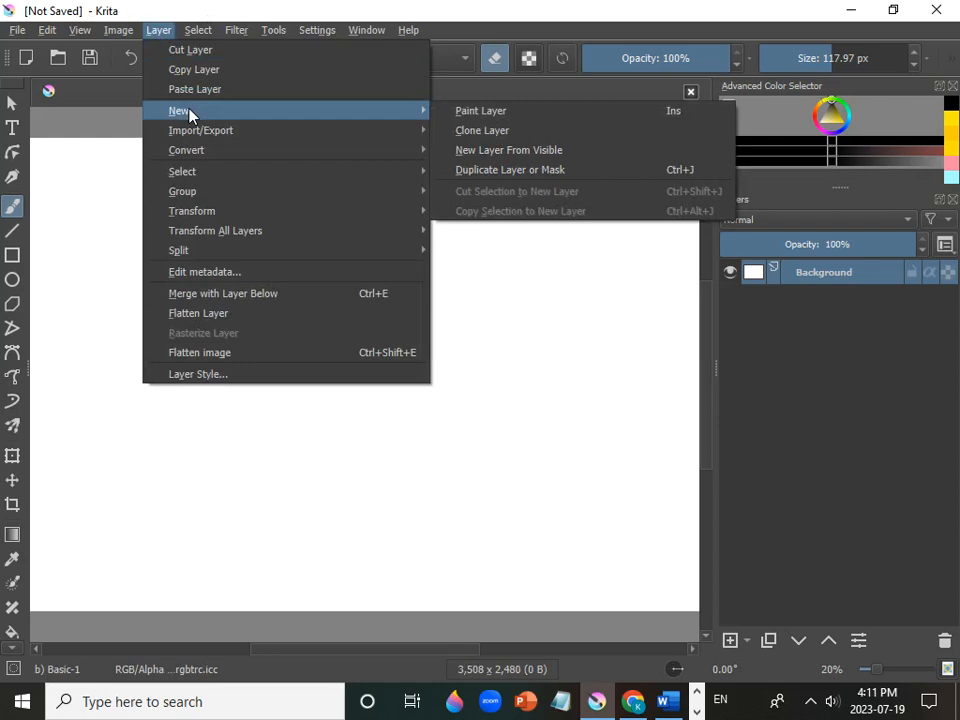
click(531, 112)
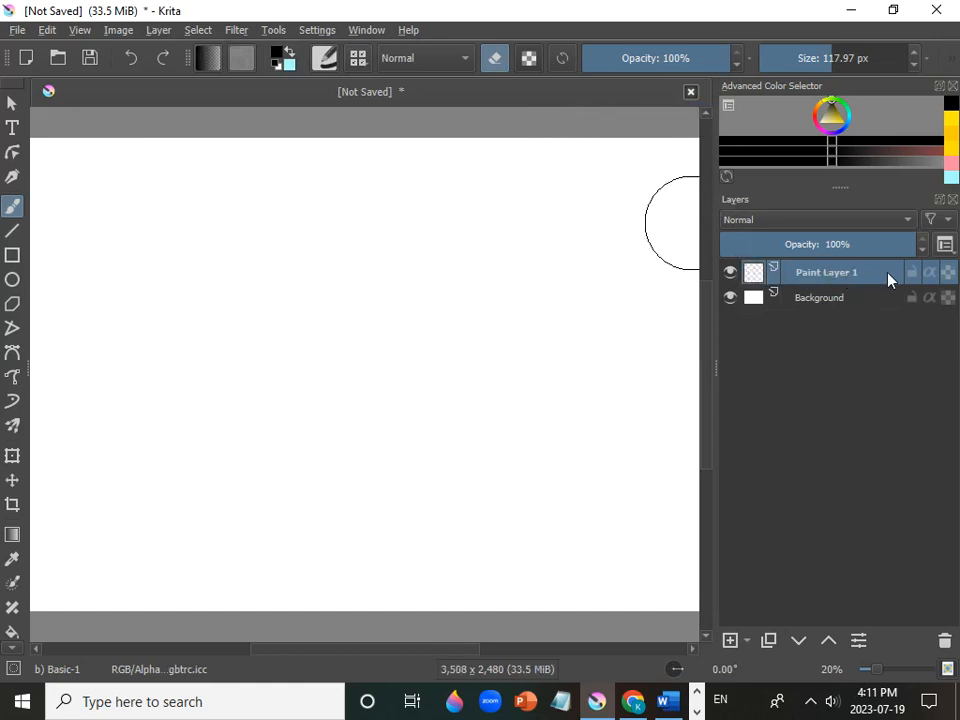
double_click(874, 272)
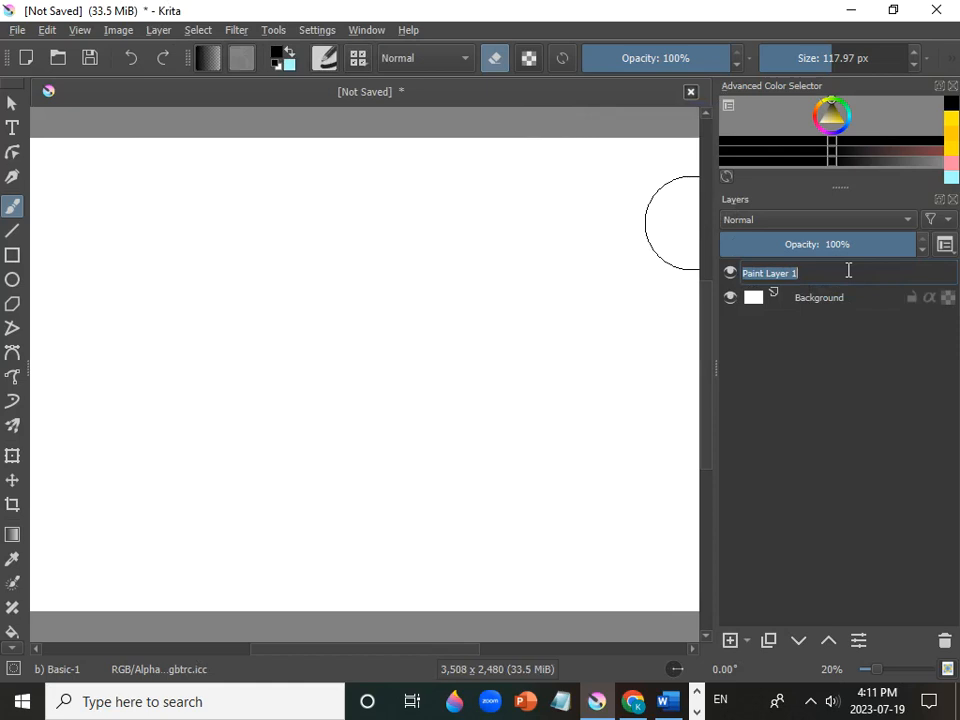
key(BackSpace)
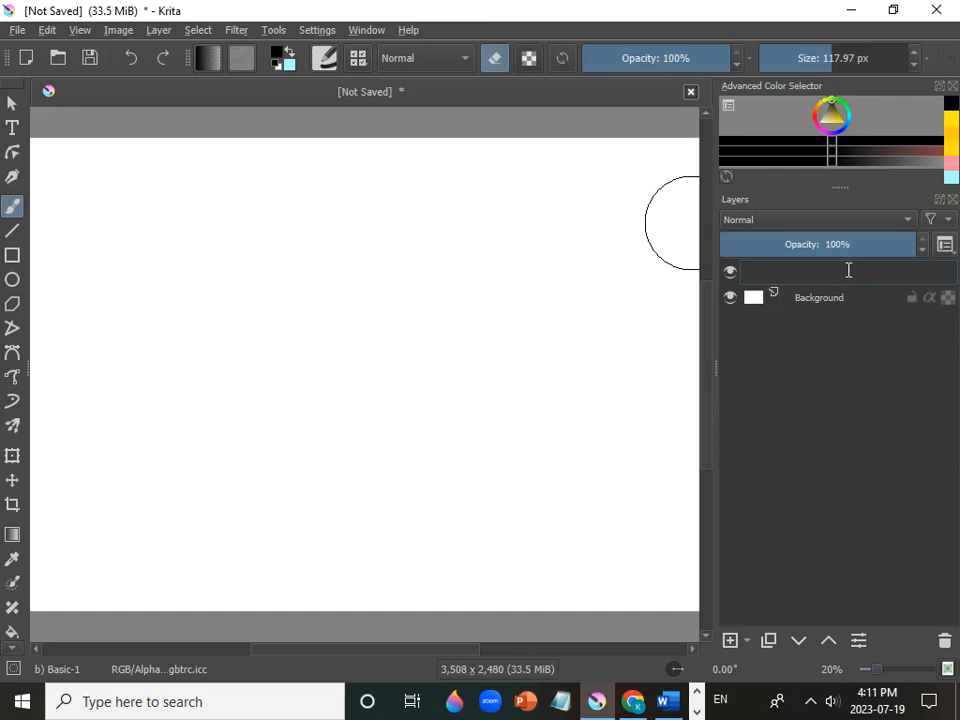
text(eyes)
key(Return)
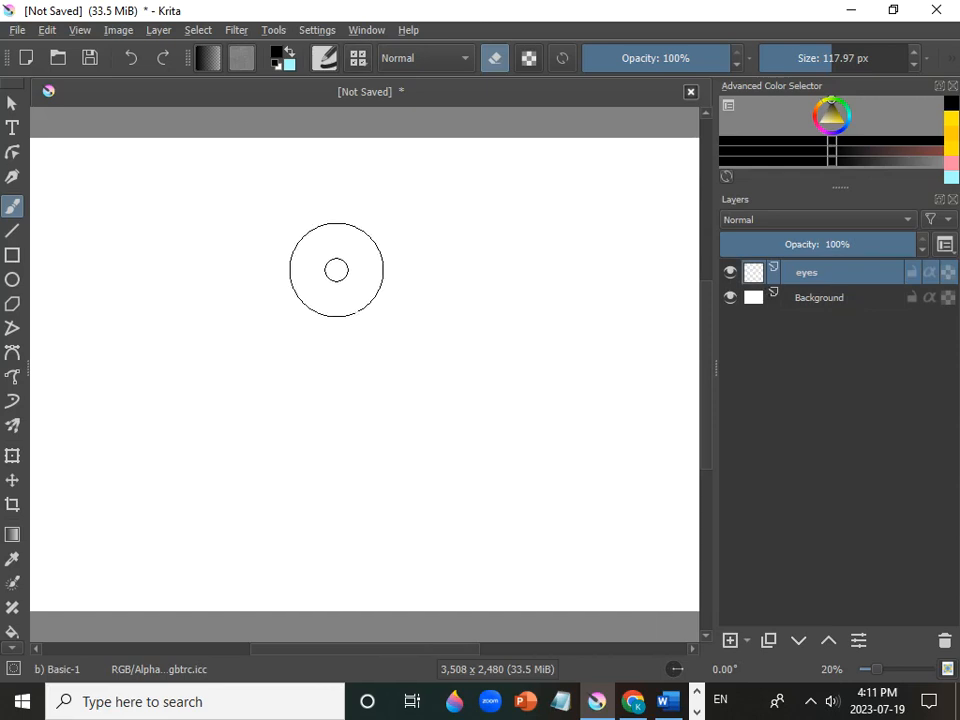
- Draw a thick looping black stroke on the eyes layer and erase its loop
mouse_move(366, 248)
mouse_down()
mouse_move(362, 383)
mouse_move(394, 398)
mouse_move(422, 354)
mouse_move(228, 386)
mouse_move(338, 347)
mouse_up()
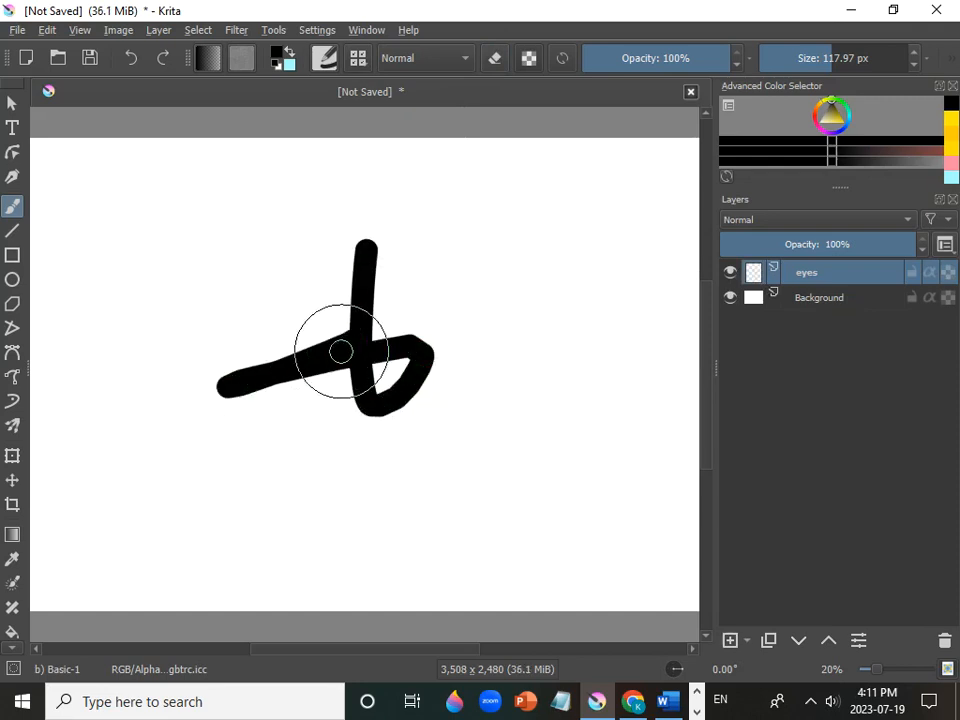
click(494, 57)
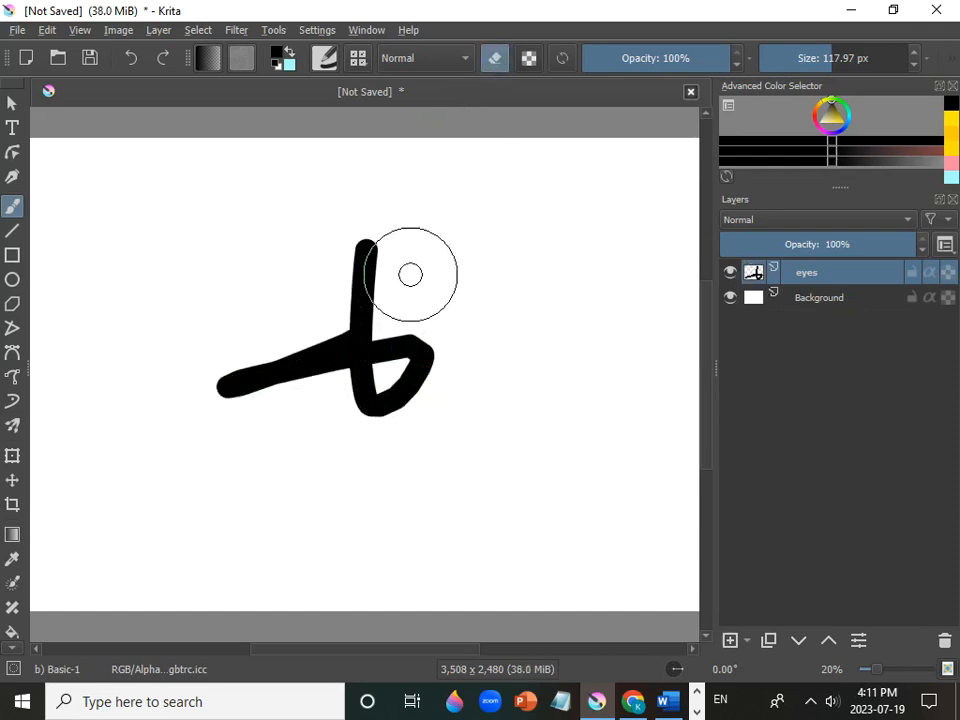
mouse_move(372, 318)
mouse_down()
mouse_move(326, 400)
mouse_move(386, 377)
mouse_move(332, 441)
mouse_move(388, 322)
mouse_move(377, 429)
mouse_move(463, 317)
mouse_up()
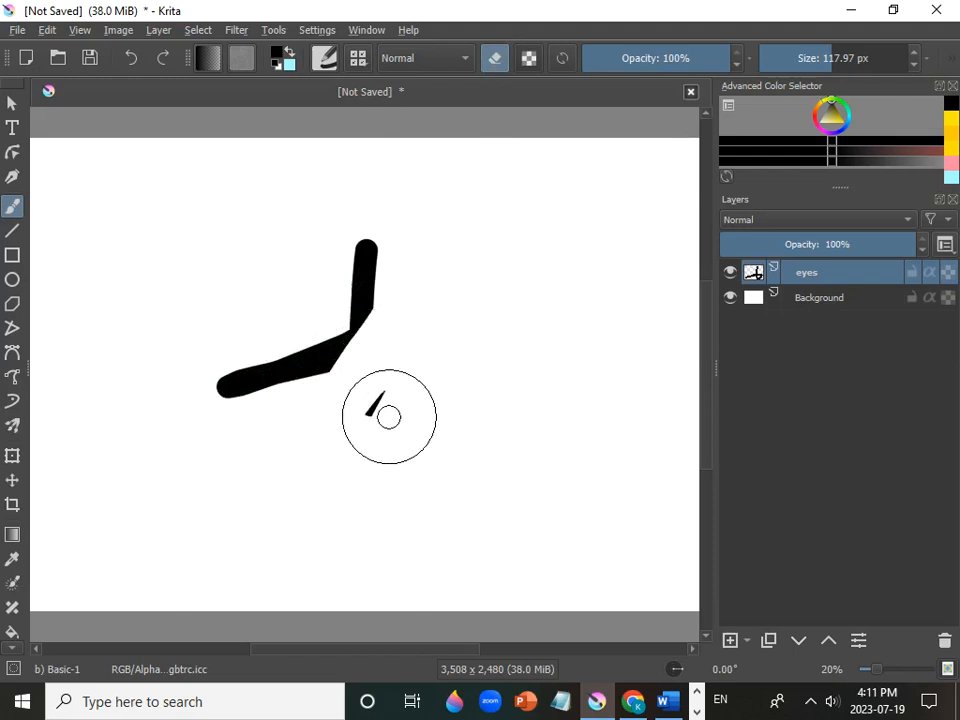
drag(372, 420, 384, 405)
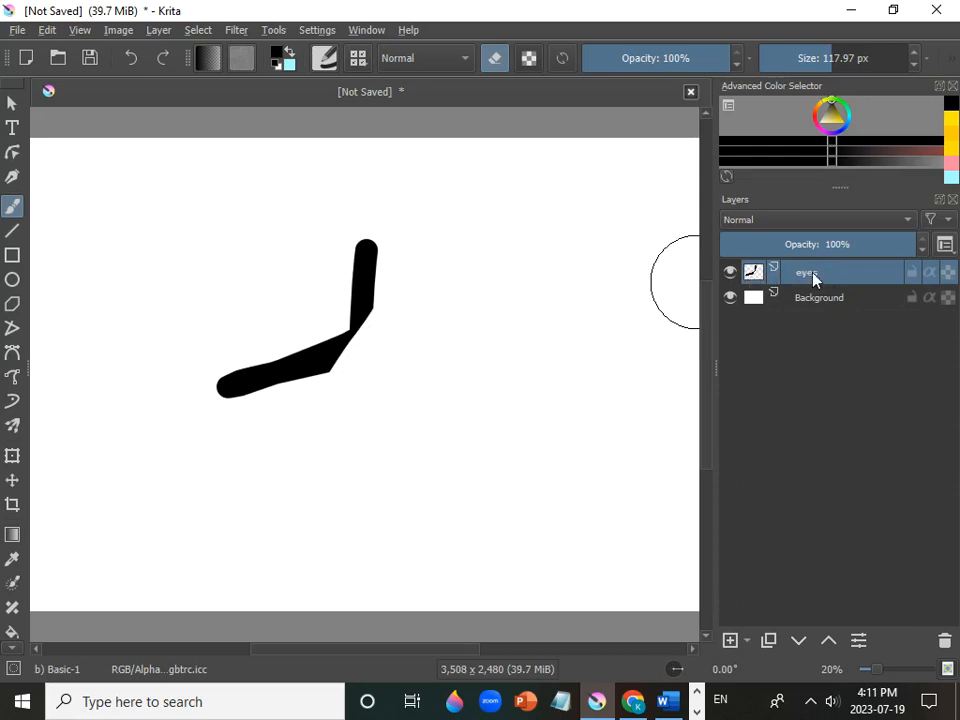
- Try erasing a small patch on the Background layer beside the black stroke, and undo it
click(788, 304)
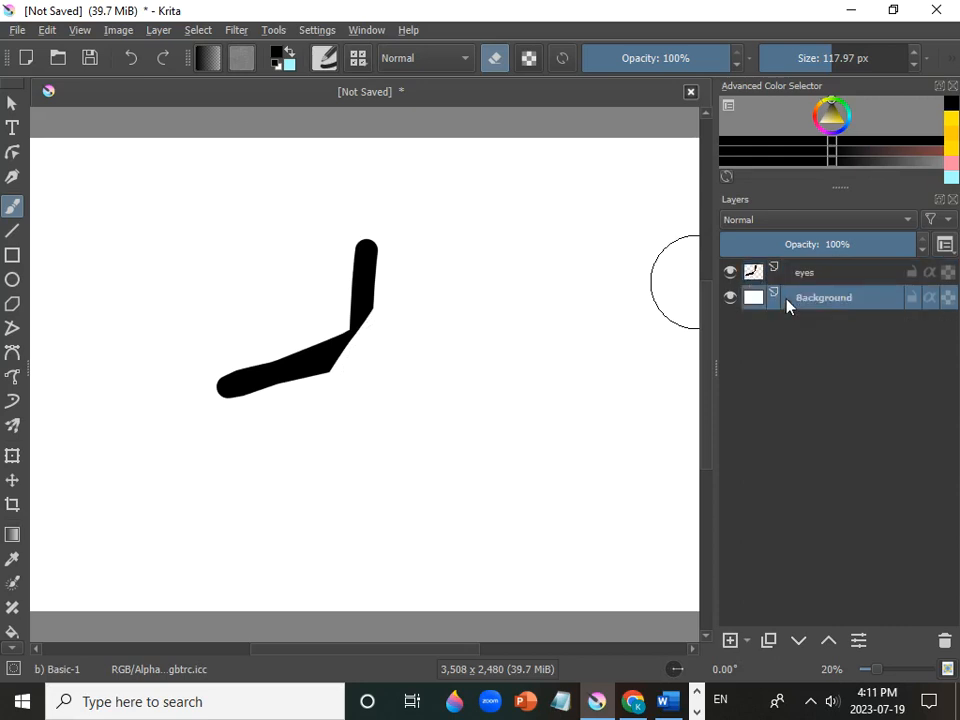
drag(418, 332, 471, 359)
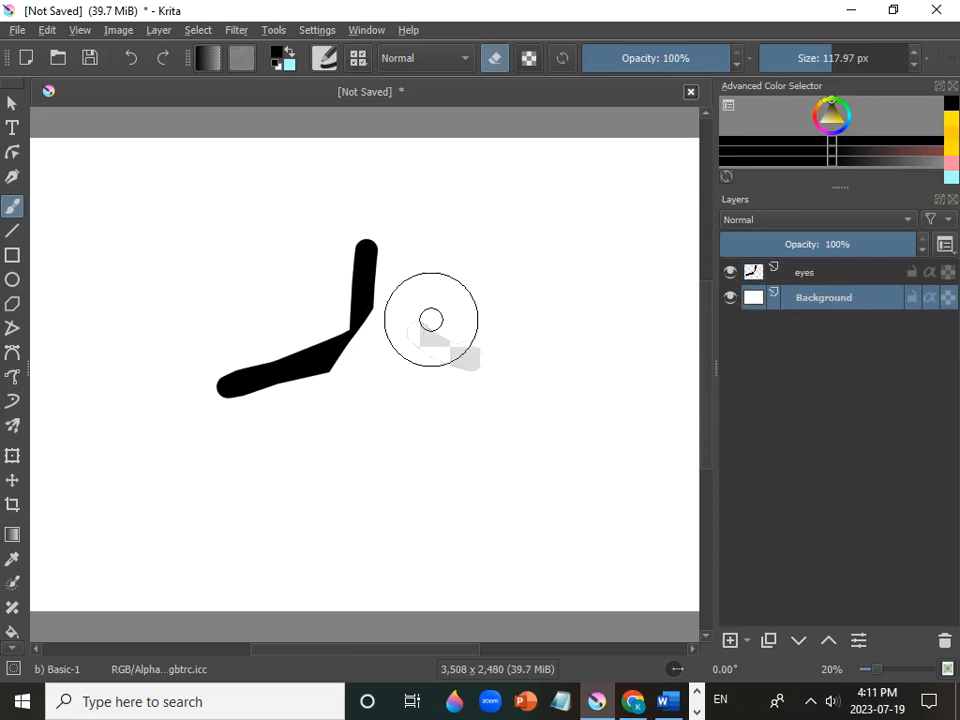
key(ctrl+z)
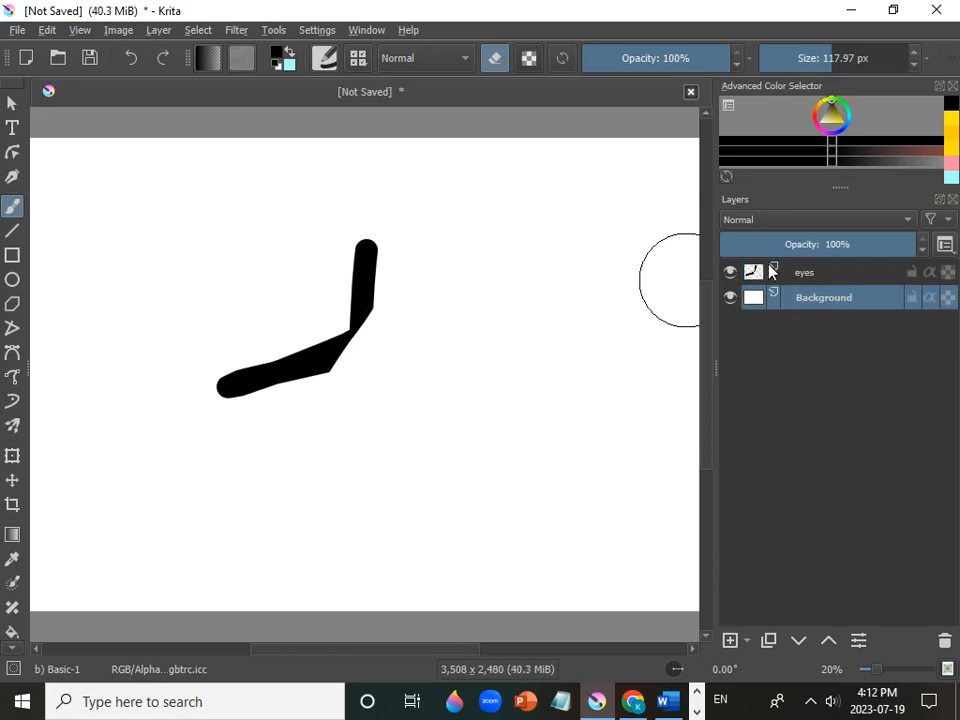
- Erase the remaining black stroke on the eyes layer and clear the leftover fragments
click(803, 277)
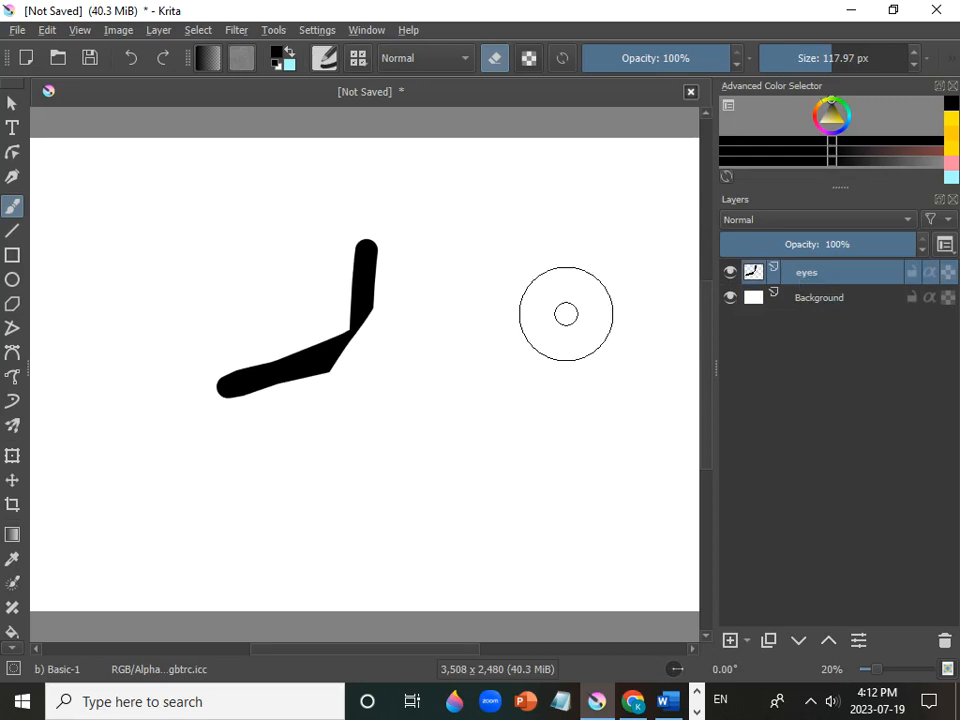
mouse_move(345, 242)
mouse_down()
mouse_move(360, 317)
mouse_move(366, 242)
mouse_move(317, 336)
mouse_move(332, 334)
mouse_move(236, 414)
mouse_move(304, 366)
mouse_move(236, 375)
mouse_up()
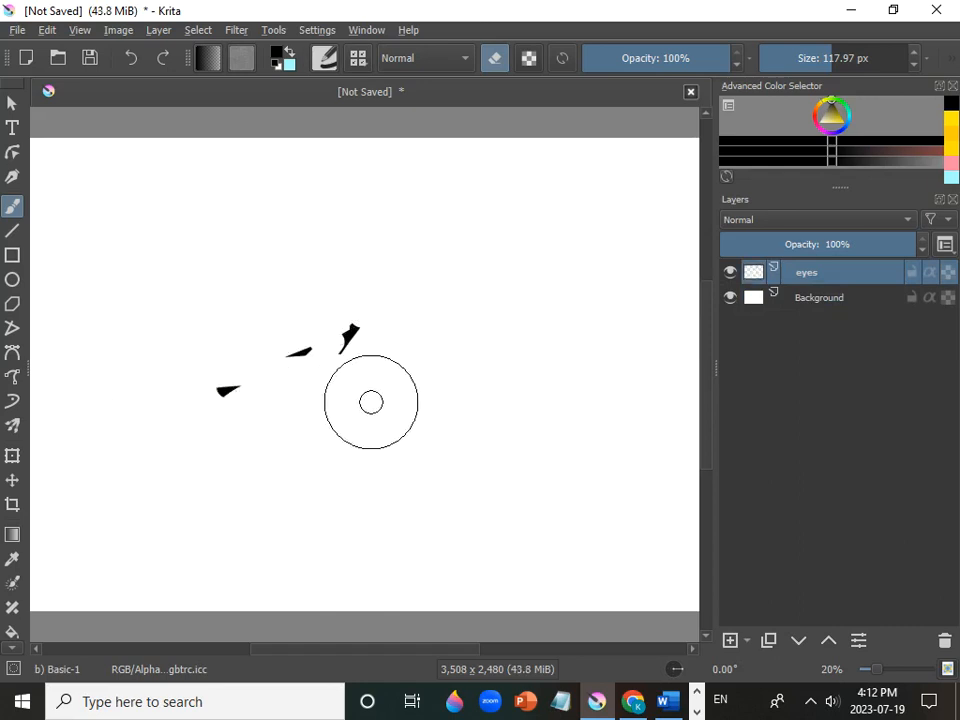
mouse_move(343, 384)
mouse_down()
mouse_move(360, 321)
mouse_move(347, 328)
mouse_up()
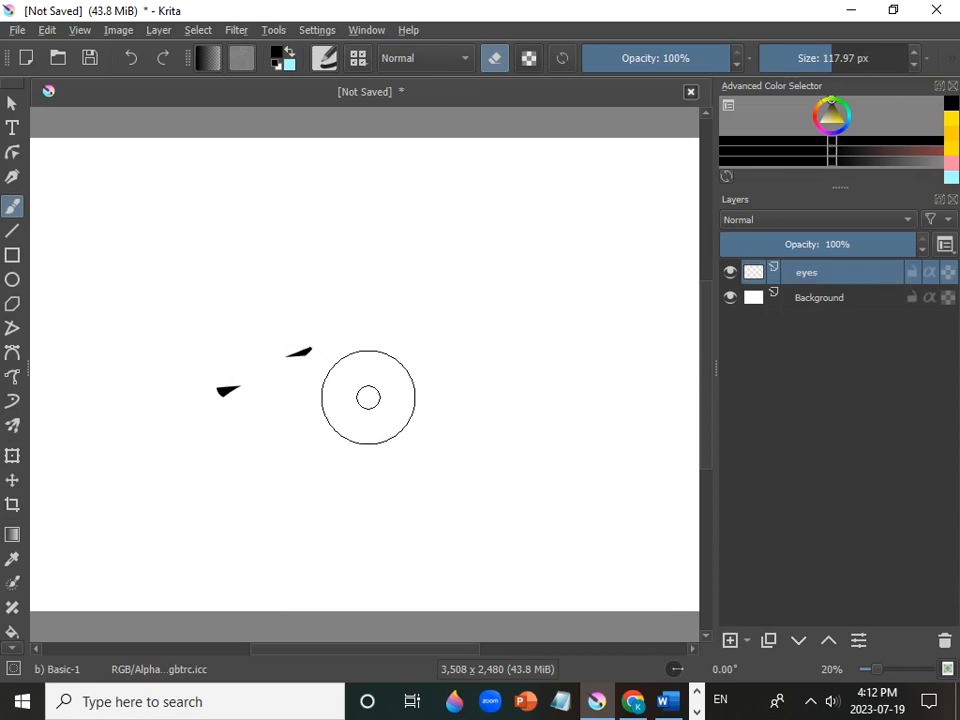
key(BackSpace)
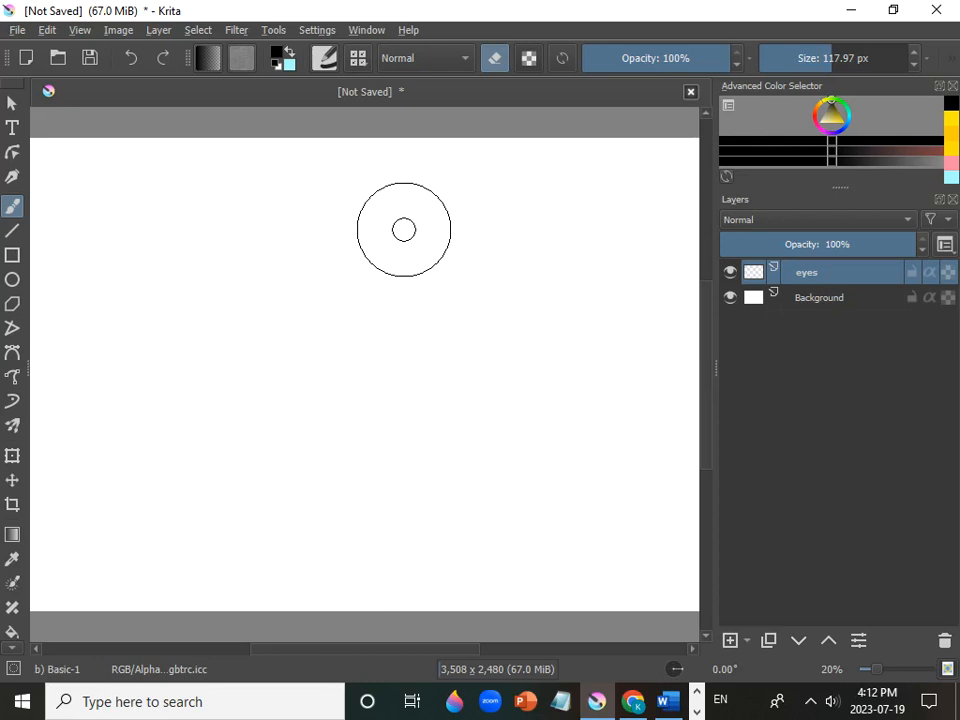
- Switch from erasing to painting and reduce the brush size to 5.68 px for detailed work on the eyes layer
drag(809, 58, 799, 58)
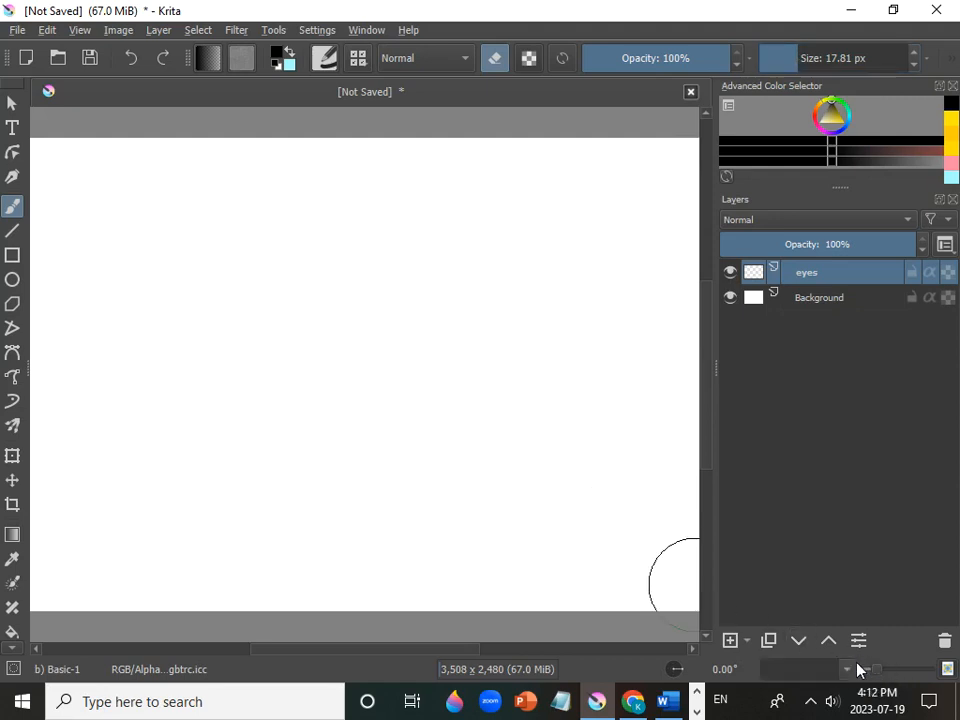
drag(883, 675, 900, 676)
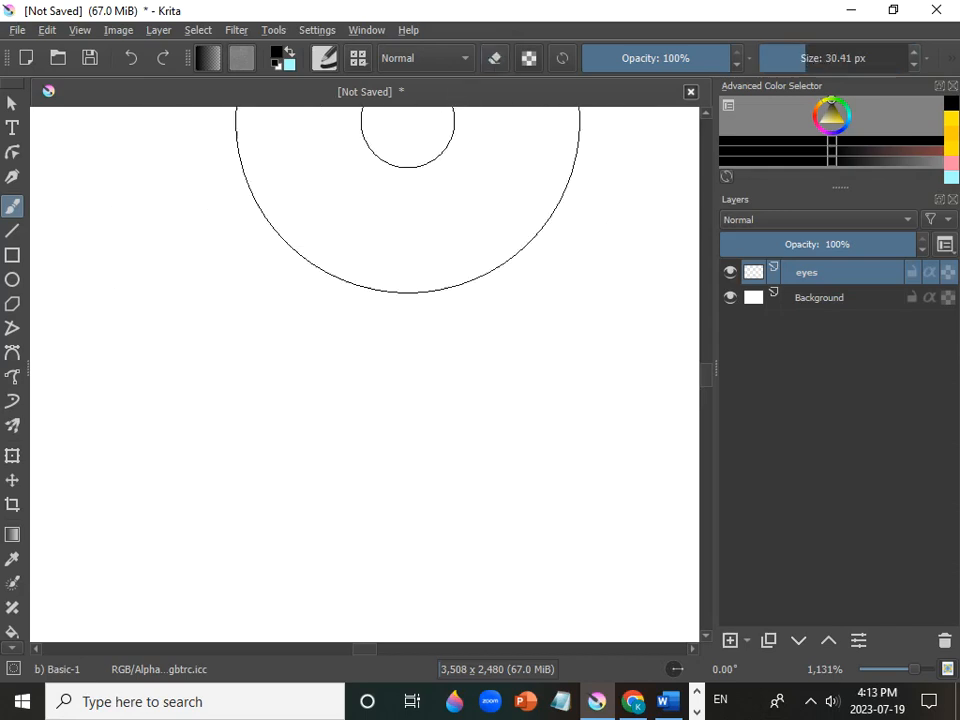
drag(800, 58, 774, 58)
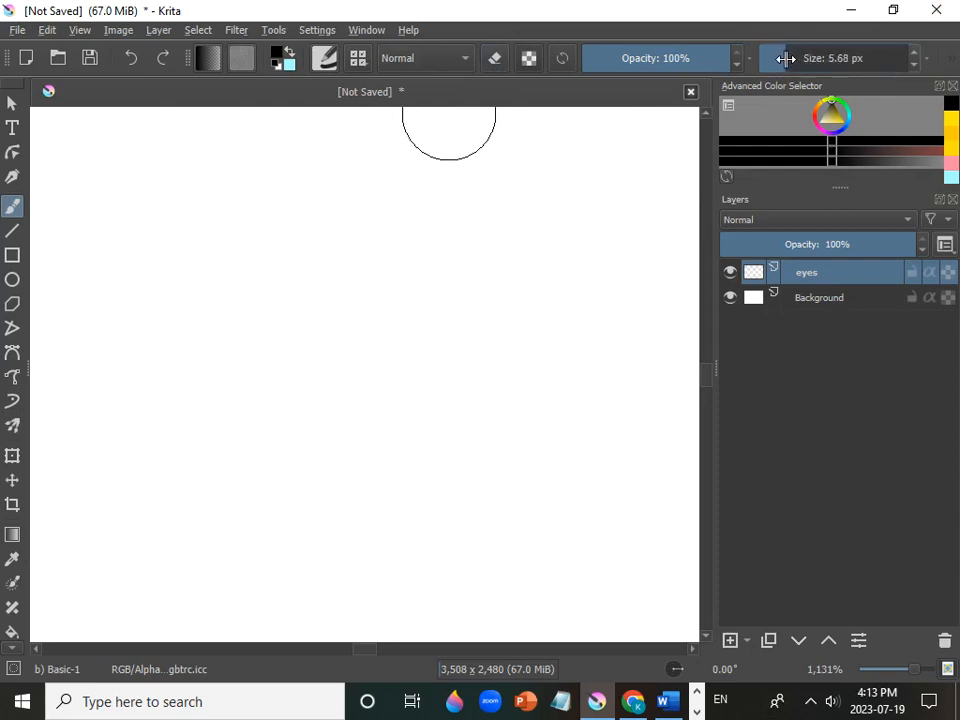
- Scribble a filled black test shape on the eyes layer and clear the layer
mouse_move(147, 259)
mouse_down()
mouse_move(219, 229)
mouse_move(334, 216)
mouse_move(466, 255)
mouse_move(444, 296)
mouse_move(296, 236)
mouse_move(317, 360)
mouse_move(298, 354)
mouse_move(246, 253)
mouse_up()
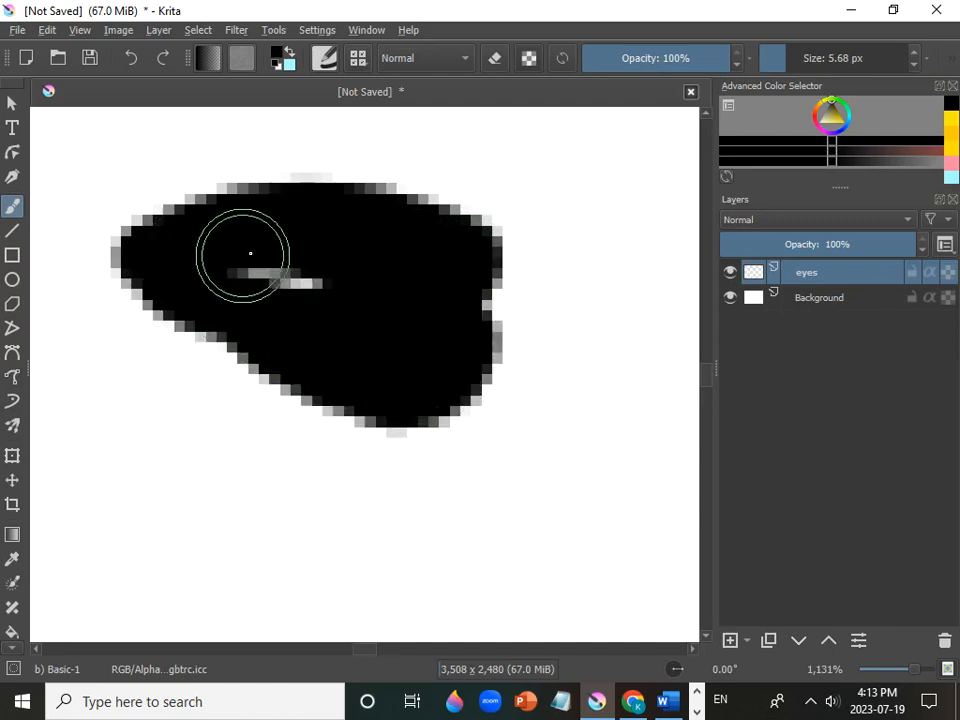
key(BackSpace)
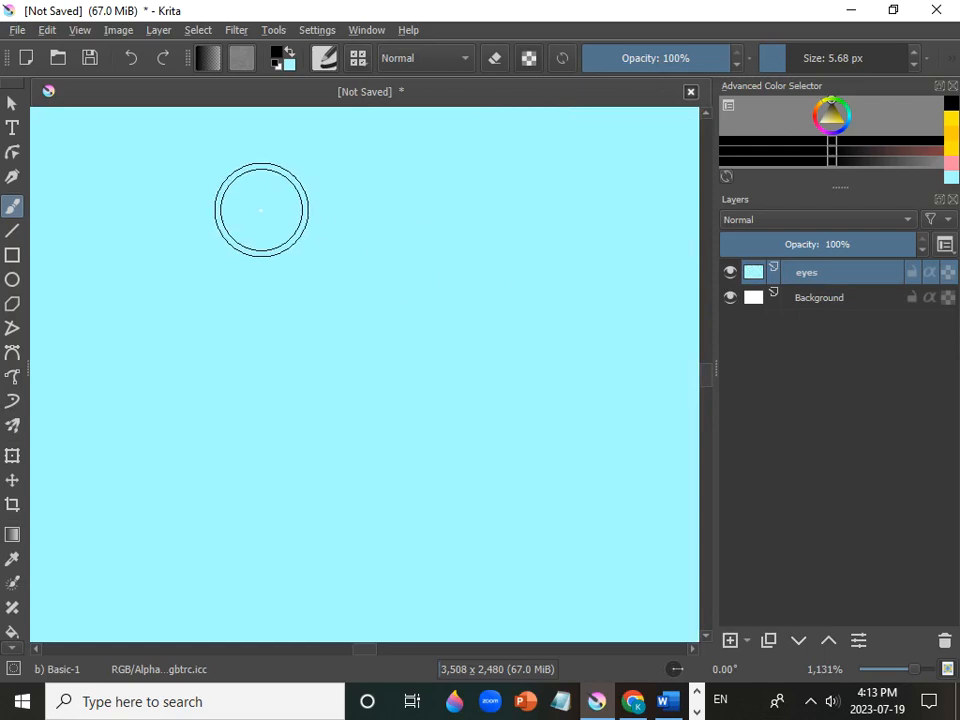
key(BackSpace)
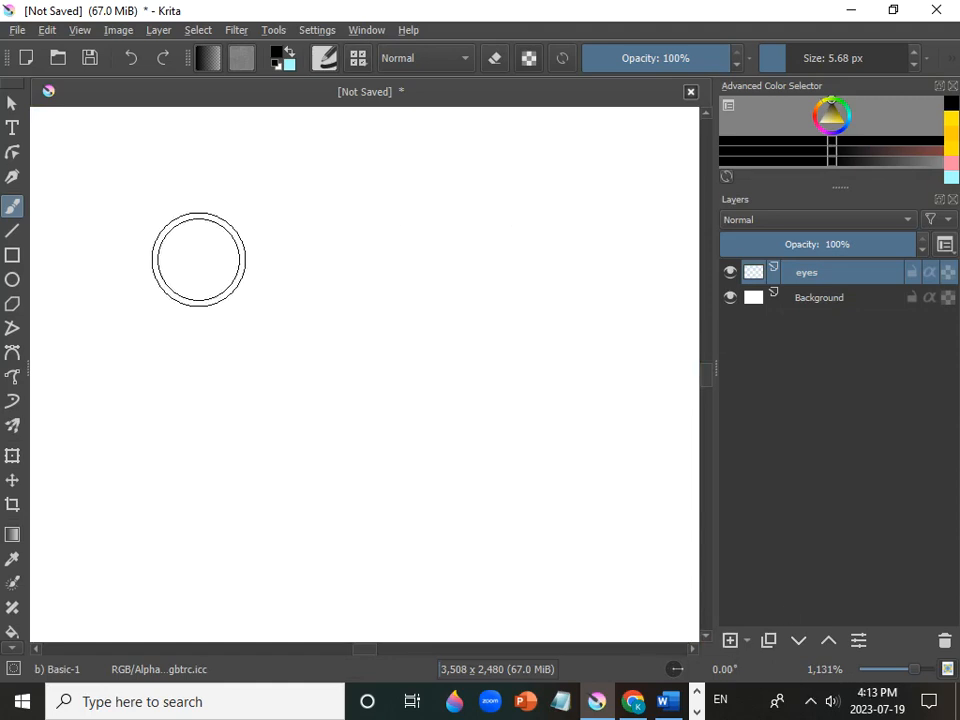
- Paint a thick, wavy upper lash with a forked outer end on the eyes layer and fill it solid black
drag(905, 676, 891, 673)
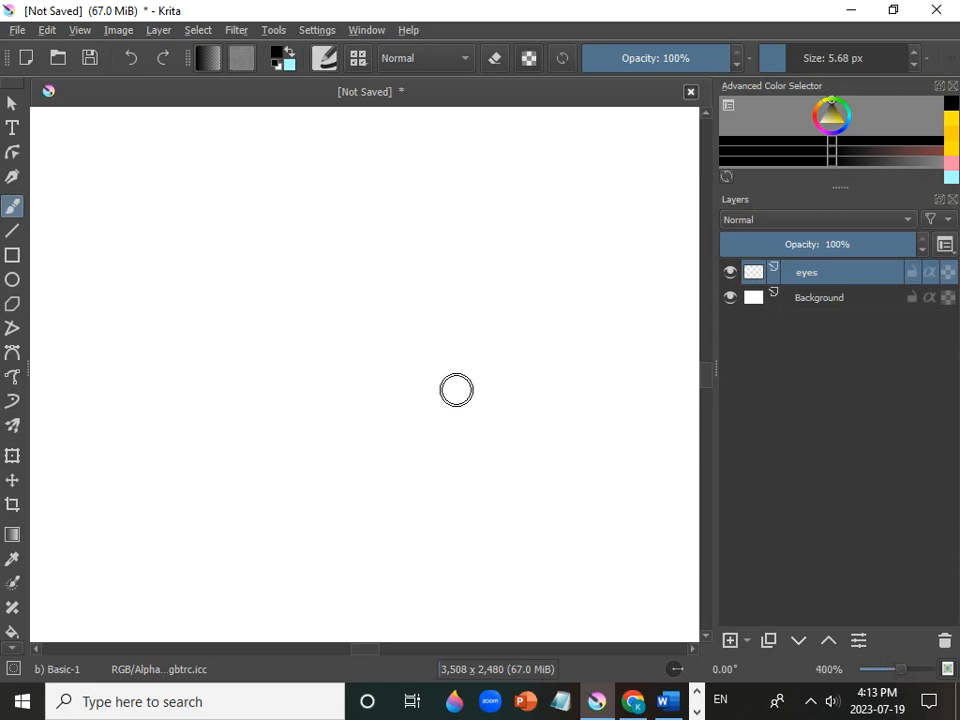
mouse_move(134, 260)
mouse_down()
mouse_move(209, 221)
mouse_move(305, 216)
mouse_move(483, 250)
mouse_move(446, 286)
mouse_move(492, 289)
mouse_move(441, 317)
mouse_move(334, 265)
mouse_move(281, 257)
mouse_move(150, 283)
mouse_move(159, 278)
mouse_move(108, 311)
mouse_move(135, 261)
mouse_move(208, 221)
mouse_up()
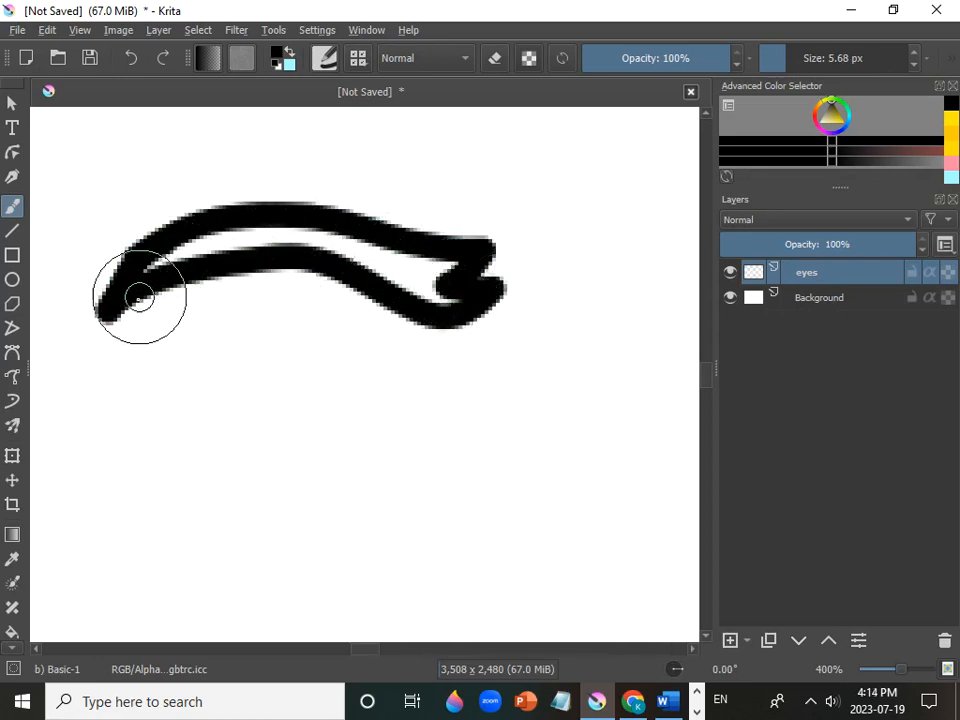
mouse_move(144, 266)
mouse_down()
mouse_move(207, 233)
mouse_move(276, 229)
mouse_move(458, 267)
mouse_move(464, 283)
mouse_move(428, 294)
mouse_move(344, 260)
mouse_move(441, 283)
mouse_move(216, 236)
mouse_move(175, 243)
mouse_move(136, 280)
mouse_move(200, 266)
mouse_move(231, 246)
mouse_move(296, 242)
mouse_up()
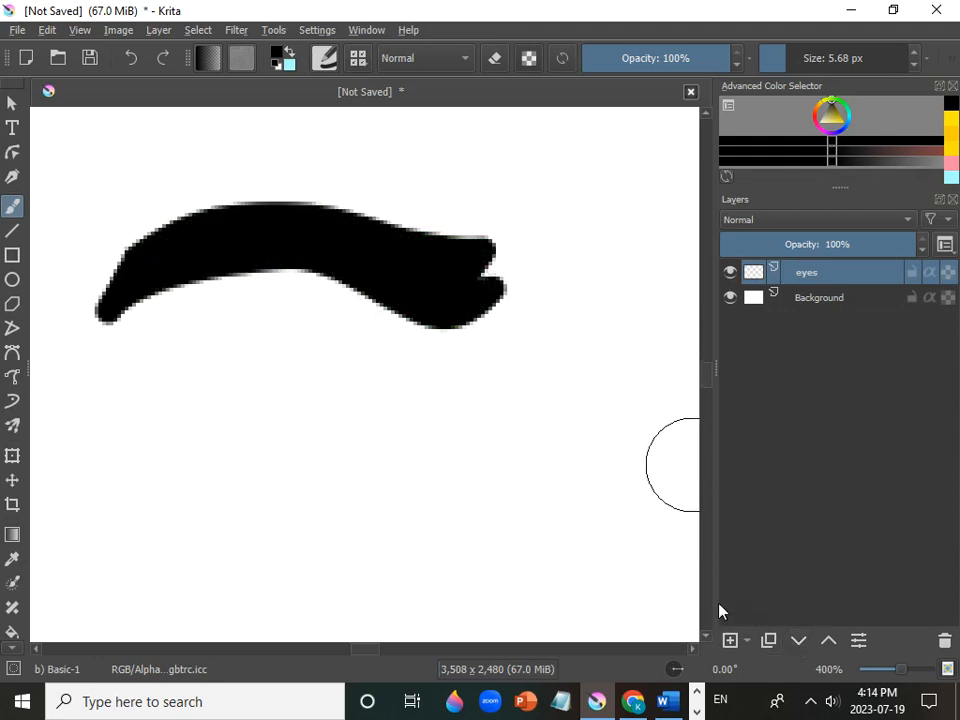
- Draw the eye's tapered outline beneath the upper lash and add a solid black curved lower lash under it
scroll(709, 638, down, 3)
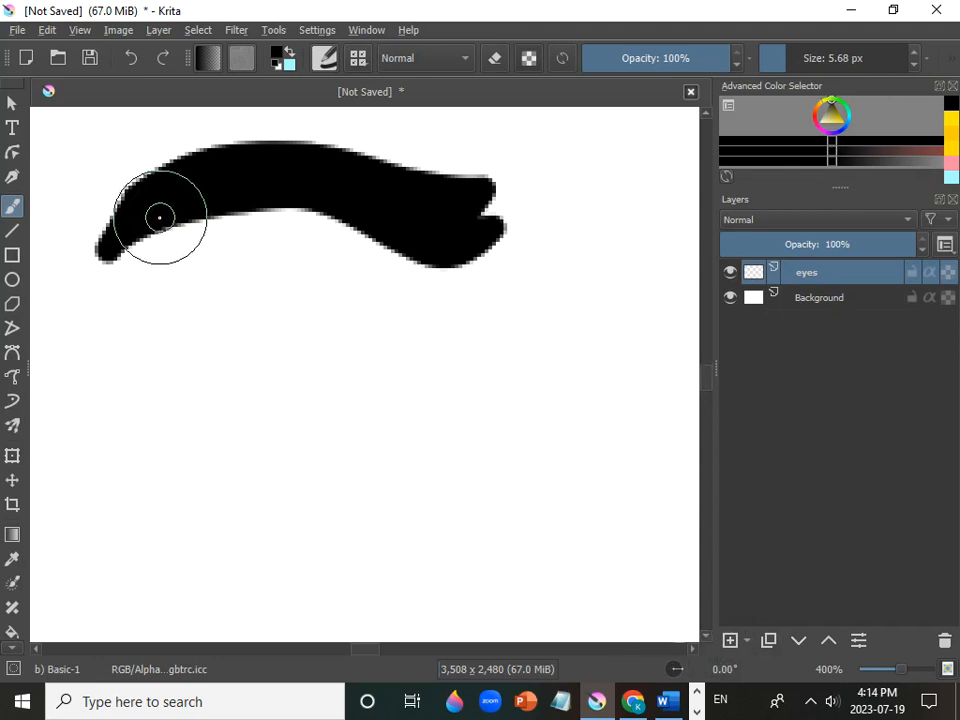
mouse_move(152, 229)
mouse_down()
mouse_move(120, 295)
mouse_move(110, 348)
mouse_up()
mouse_move(128, 452)
mouse_down()
mouse_move(111, 401)
mouse_move(114, 292)
mouse_up()
mouse_move(376, 238)
mouse_down()
mouse_move(354, 336)
mouse_move(306, 425)
mouse_move(255, 469)
mouse_move(214, 484)
mouse_move(135, 461)
mouse_up()
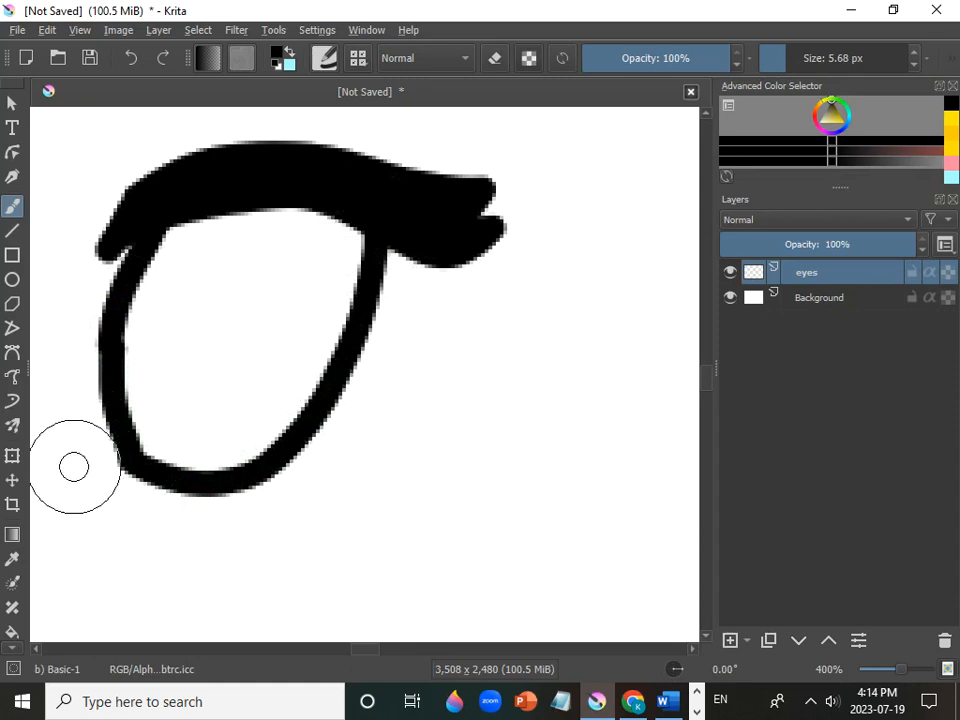
mouse_move(66, 445)
mouse_down()
mouse_move(190, 494)
mouse_move(327, 481)
mouse_move(290, 522)
mouse_move(222, 536)
mouse_move(138, 511)
mouse_move(70, 459)
mouse_move(124, 503)
mouse_move(189, 524)
mouse_move(244, 523)
mouse_move(296, 502)
mouse_move(263, 512)
mouse_move(113, 500)
mouse_up()
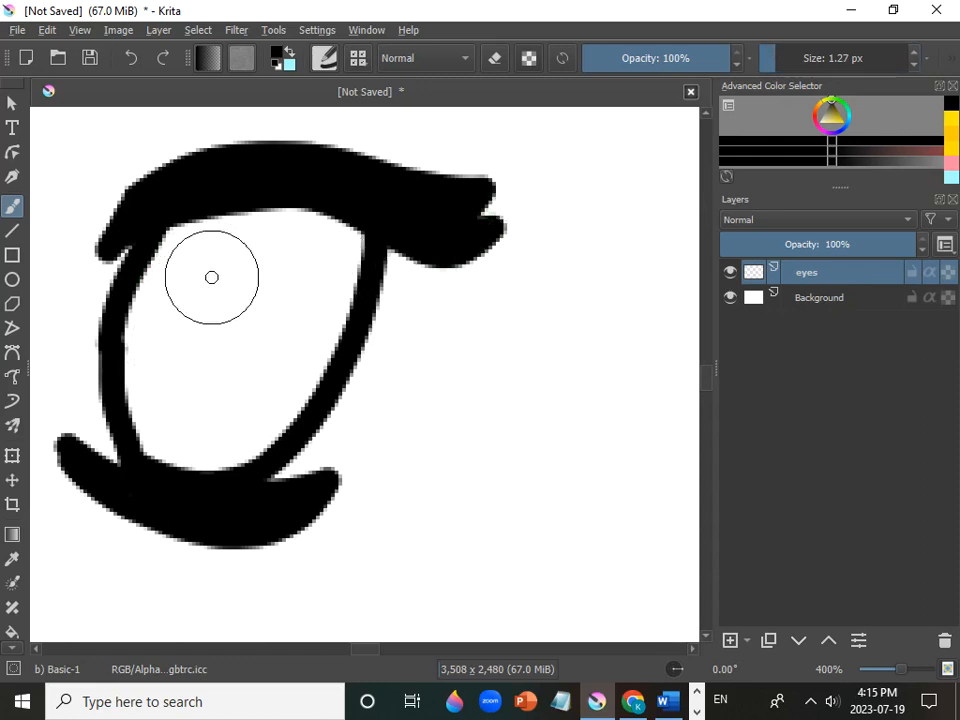
- With a 1.27 px brush, draw an oval iris, a black-filled pupil and two small highlight shapes below the iris
mouse_move(216, 274)
mouse_down()
mouse_move(180, 328)
mouse_move(188, 355)
mouse_move(213, 387)
mouse_move(233, 390)
mouse_move(254, 373)
mouse_move(275, 326)
mouse_move(268, 282)
mouse_move(210, 282)
mouse_up()
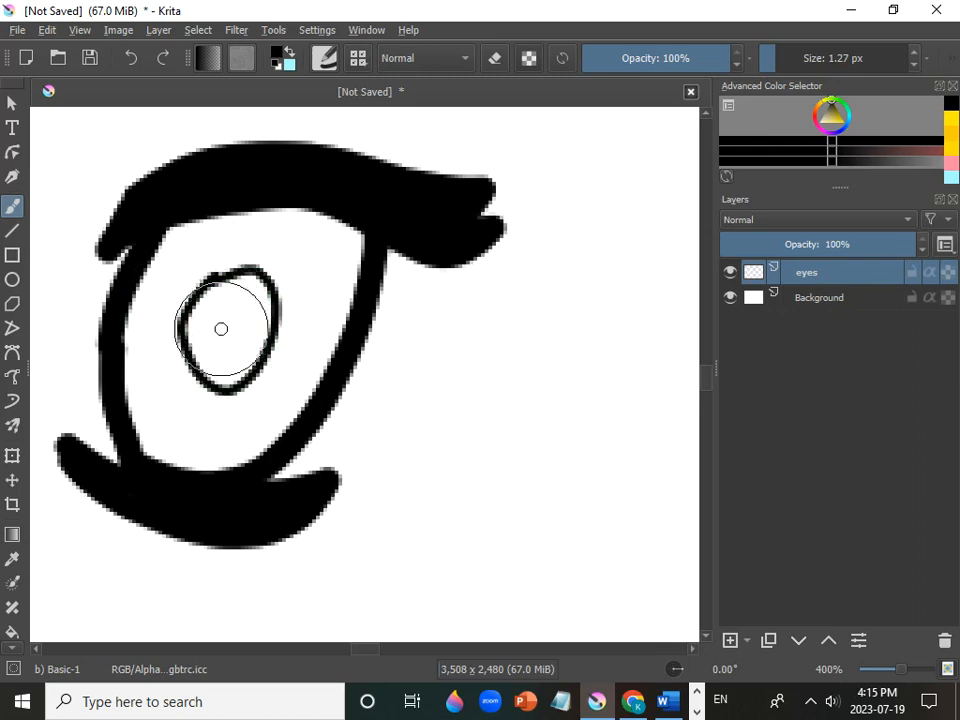
mouse_move(220, 318)
mouse_down()
mouse_move(221, 358)
mouse_move(234, 358)
mouse_move(237, 304)
mouse_move(216, 312)
mouse_up()
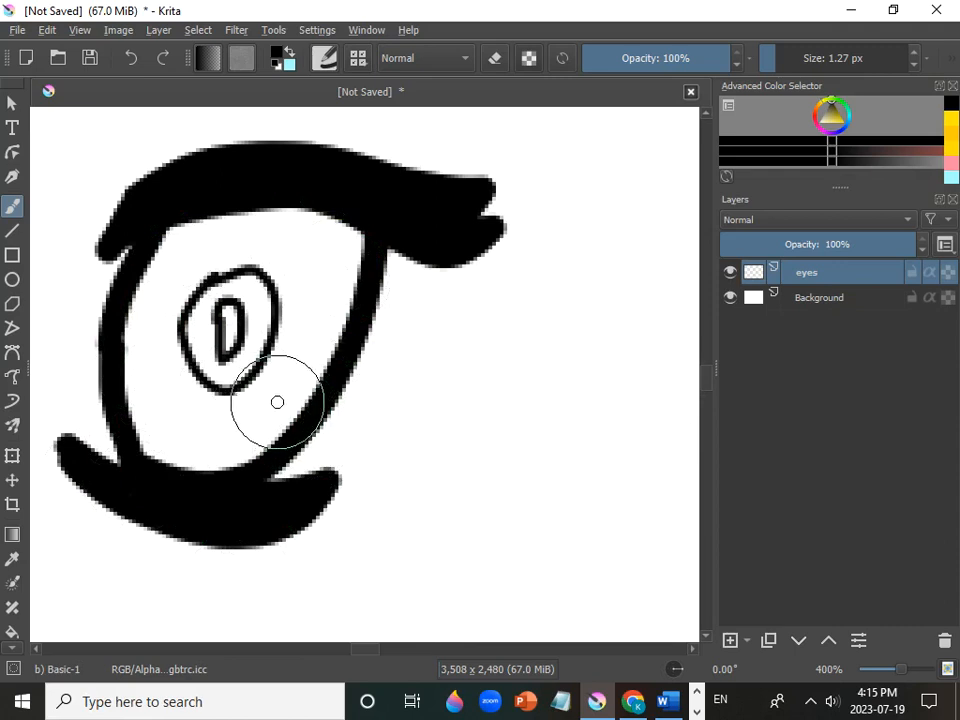
mouse_move(266, 403)
mouse_down()
mouse_move(265, 416)
mouse_move(281, 421)
mouse_move(279, 409)
mouse_up()
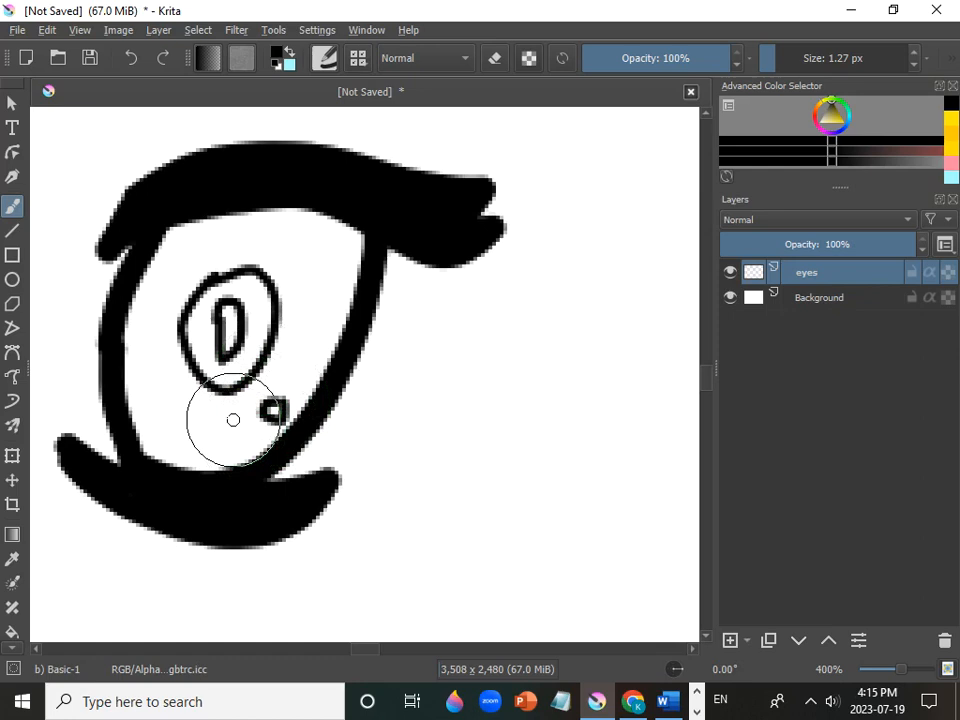
mouse_move(229, 419)
mouse_down()
mouse_move(216, 422)
mouse_move(216, 444)
mouse_move(230, 425)
mouse_up()
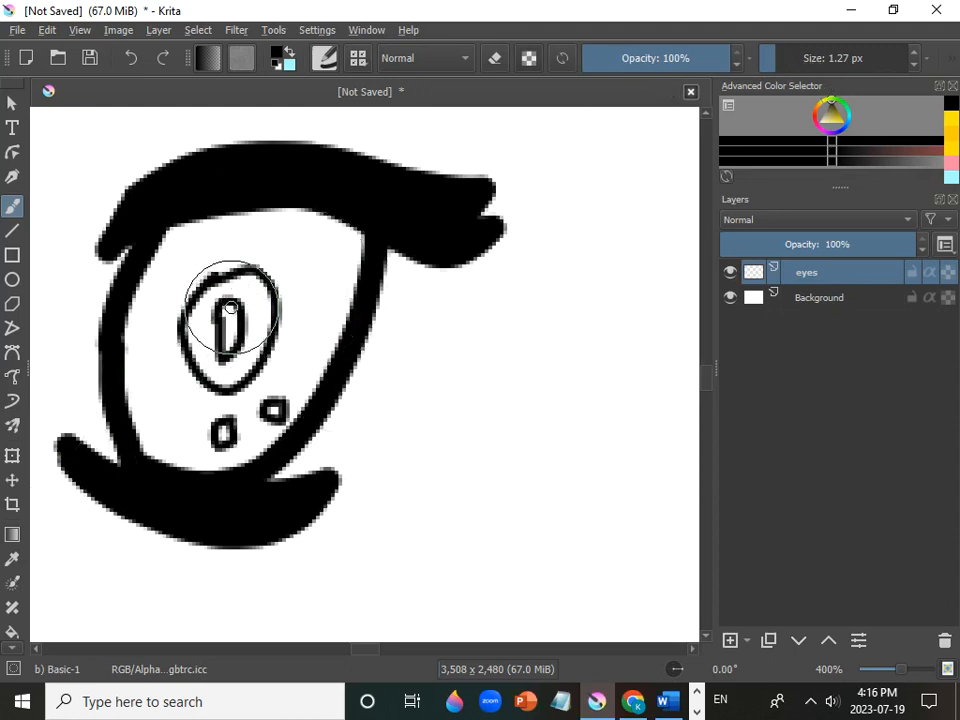
mouse_move(230, 307)
mouse_down()
mouse_move(225, 321)
mouse_move(246, 321)
mouse_move(228, 349)
mouse_move(223, 317)
mouse_move(236, 305)
mouse_move(222, 313)
mouse_move(234, 321)
mouse_move(228, 353)
mouse_move(223, 304)
mouse_up()
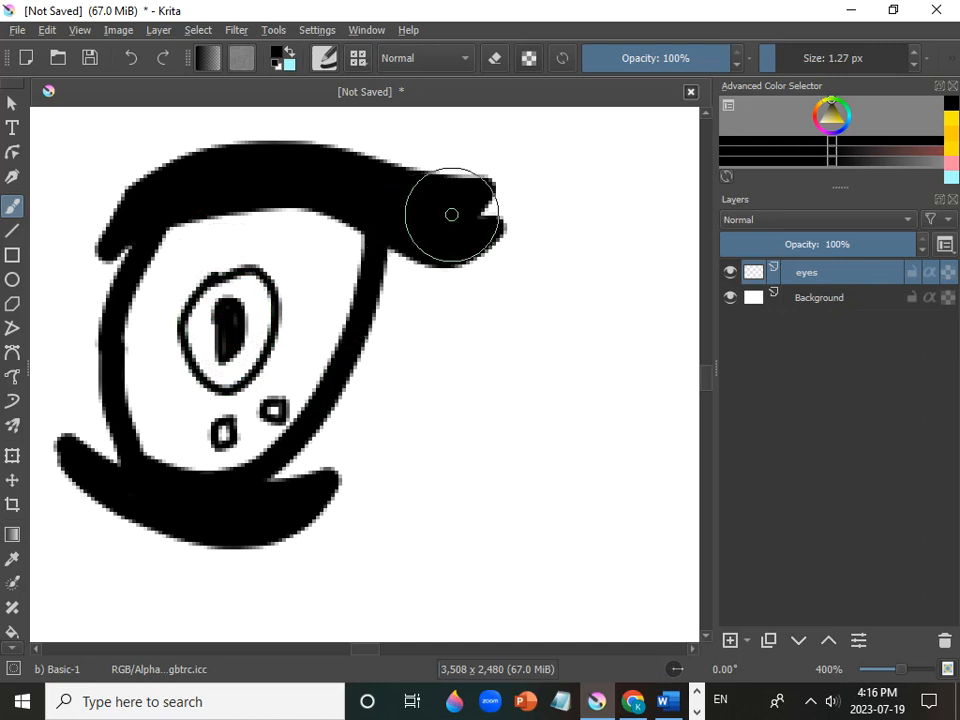
- Set the foreground colour to mid grey #7b7b7b, keeping the brush opacity at 100%
click(648, 59)
drag(653, 59, 760, 51)
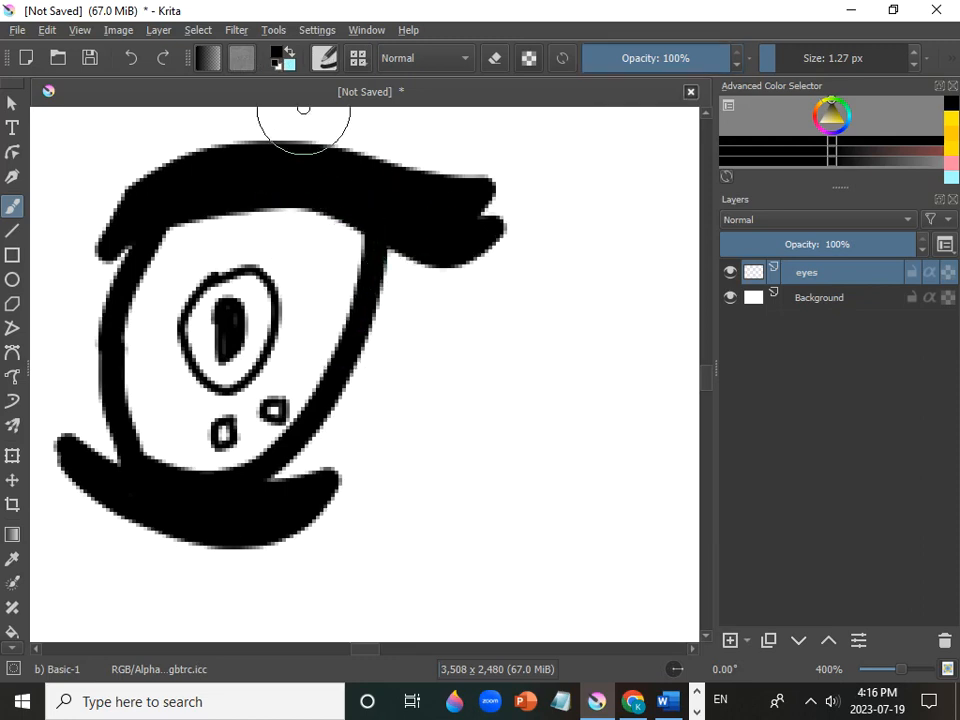
click(279, 57)
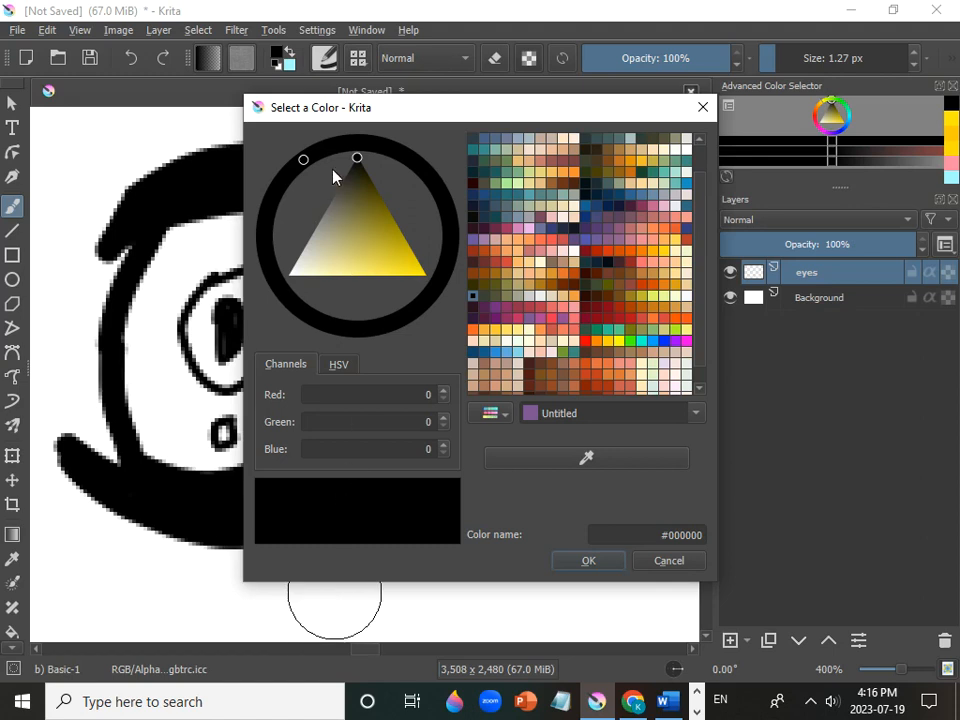
drag(361, 163, 448, 293)
mouse_move(309, 173)
mouse_down()
mouse_move(307, 159)
mouse_move(371, 146)
mouse_move(332, 147)
mouse_move(280, 205)
mouse_move(390, 315)
mouse_move(339, 191)
mouse_move(375, 264)
mouse_move(340, 265)
mouse_move(300, 240)
mouse_up()
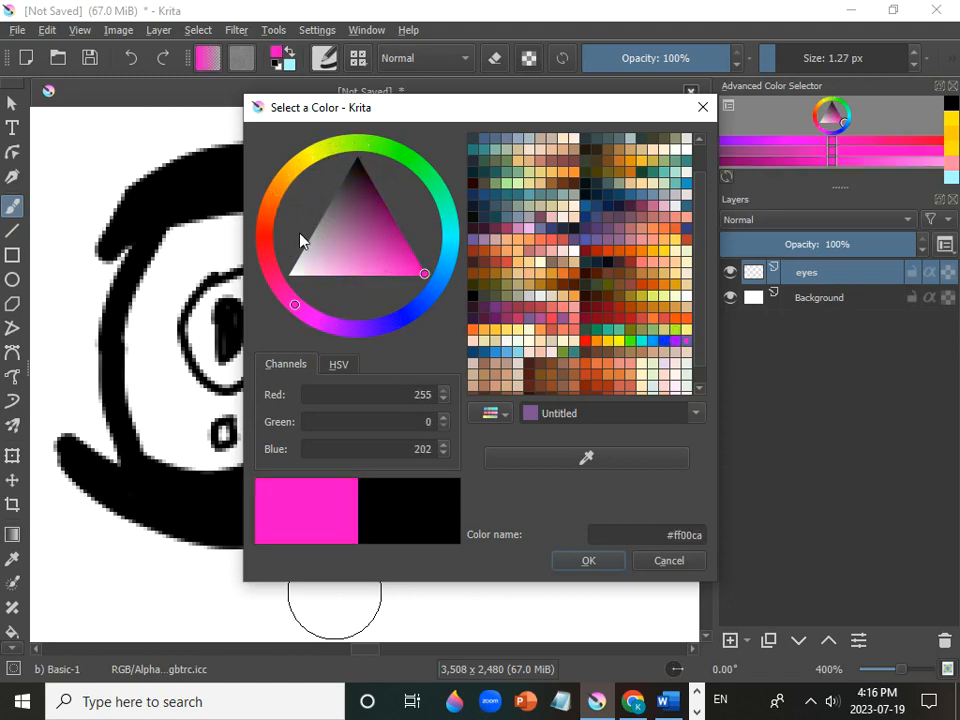
click(345, 256)
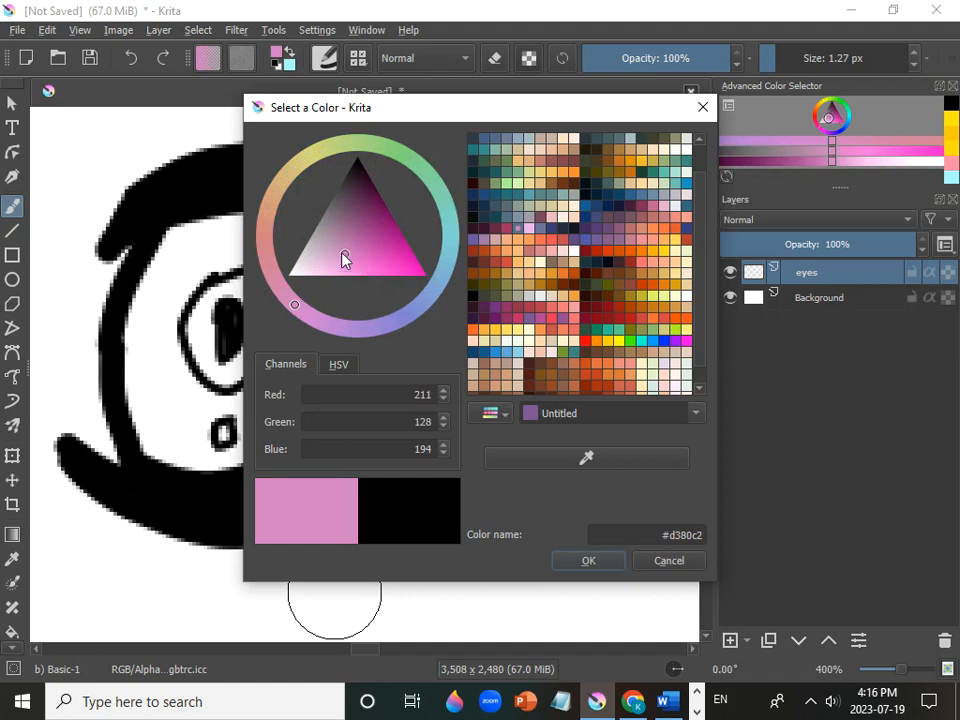
drag(348, 257, 318, 215)
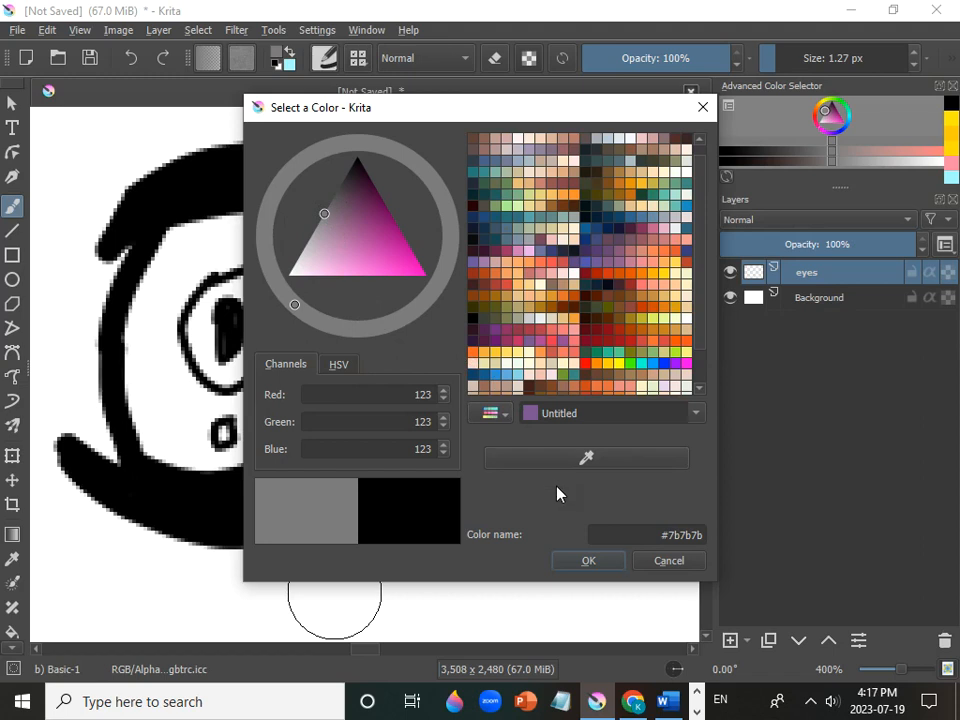
click(589, 561)
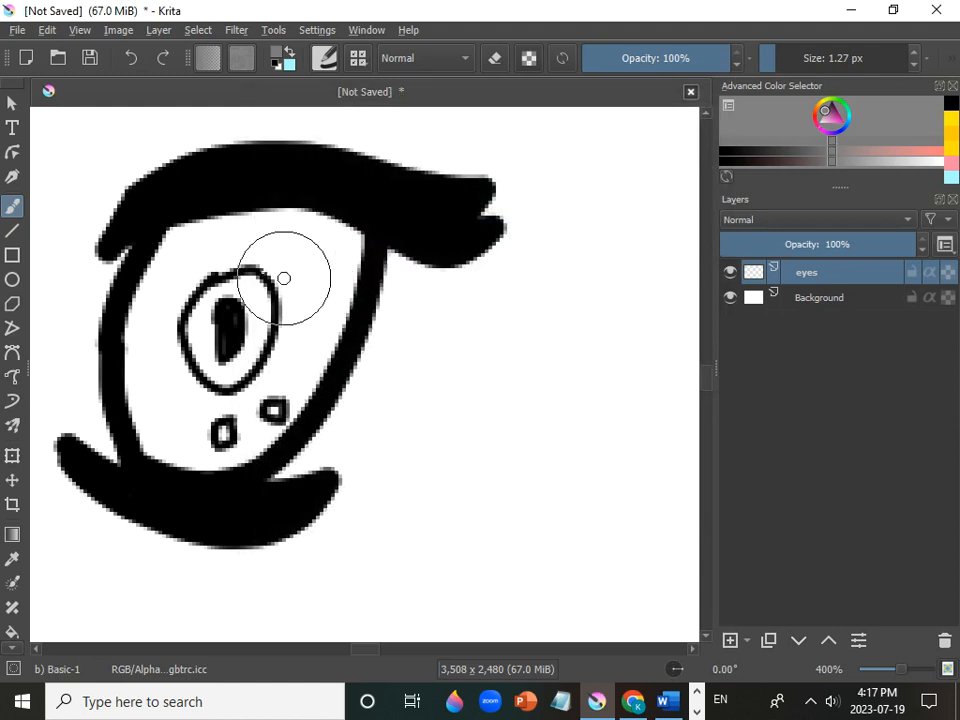
- Shade the iris around the pupil in grey, setting the brush size to 1.78 px to fill the gaps
mouse_move(250, 294)
mouse_down()
mouse_move(256, 323)
mouse_move(260, 294)
mouse_move(268, 315)
mouse_move(247, 372)
mouse_move(258, 305)
mouse_up()
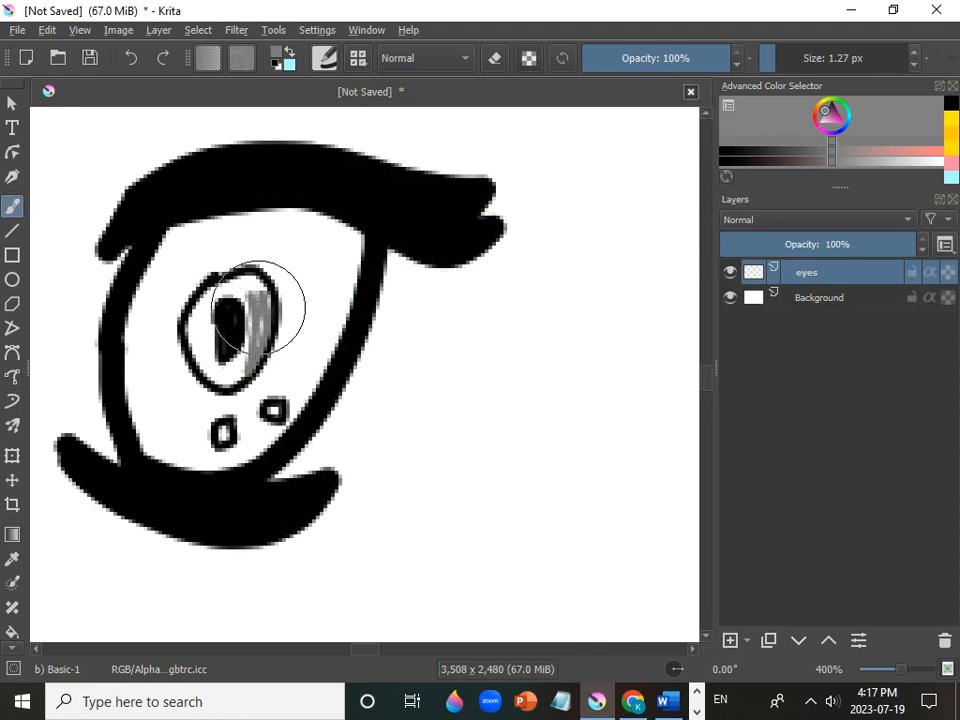
click(790, 57)
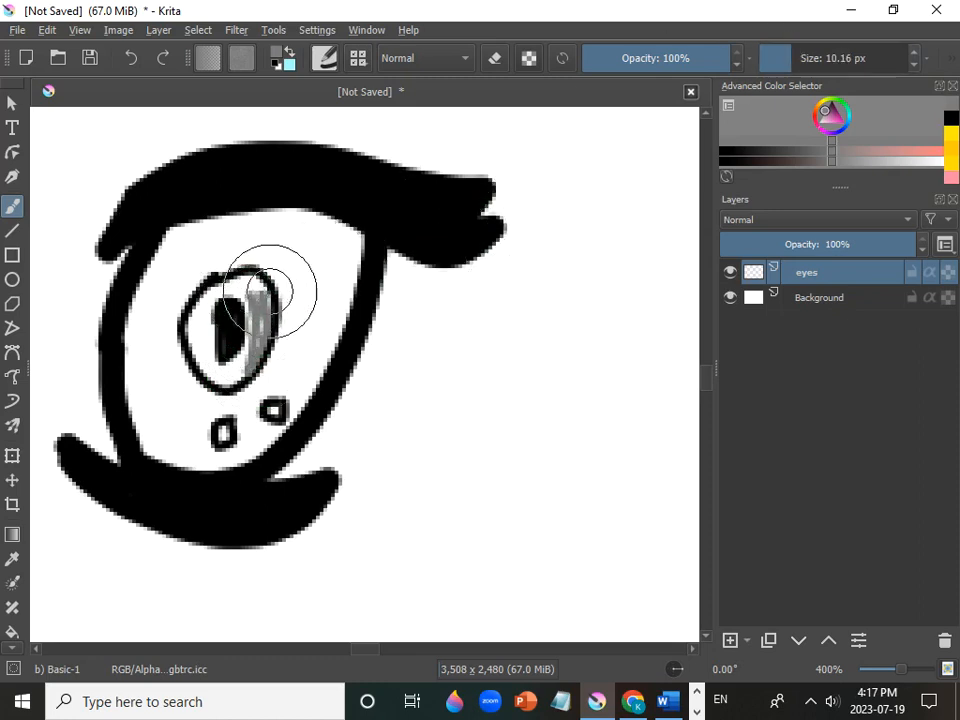
drag(787, 65, 772, 60)
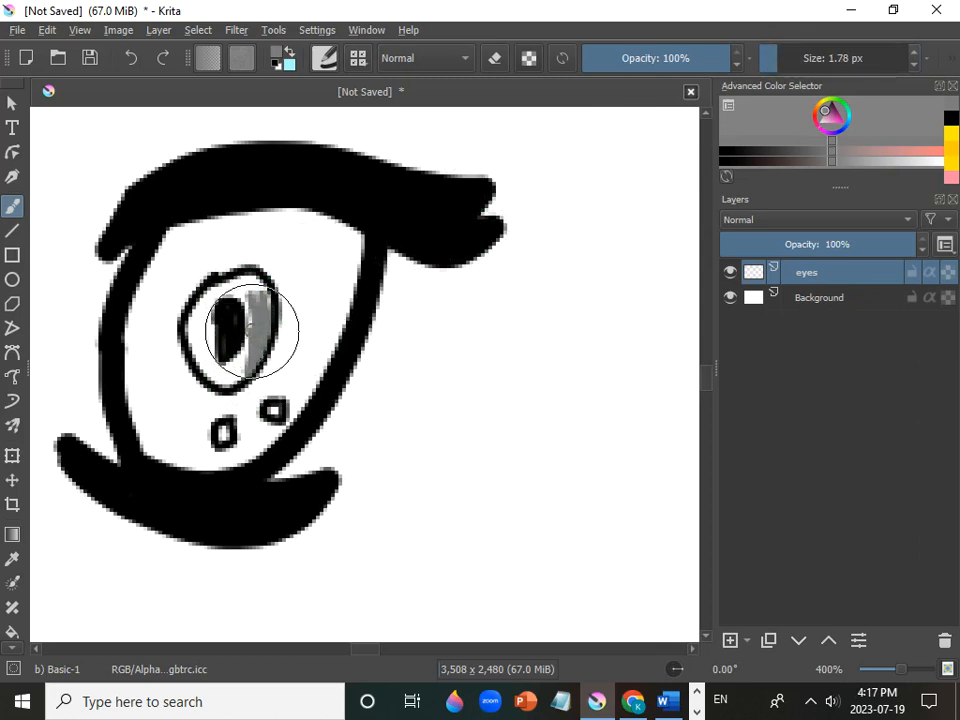
mouse_move(242, 281)
mouse_down()
mouse_move(271, 301)
mouse_move(253, 272)
mouse_move(255, 281)
mouse_up()
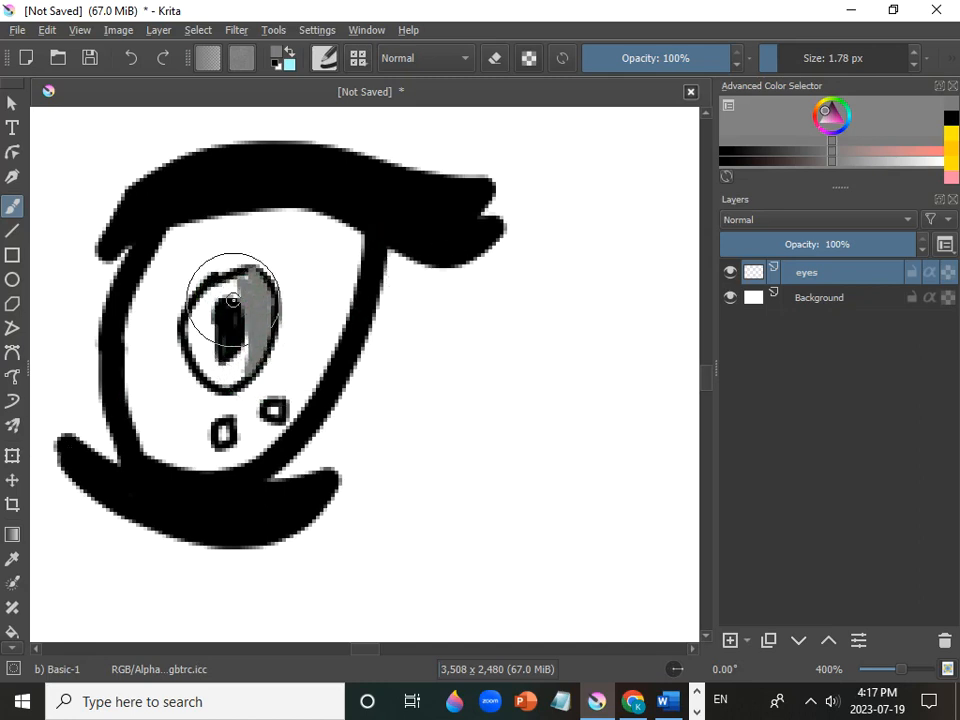
mouse_move(222, 309)
mouse_down()
mouse_move(204, 302)
mouse_move(204, 352)
mouse_up()
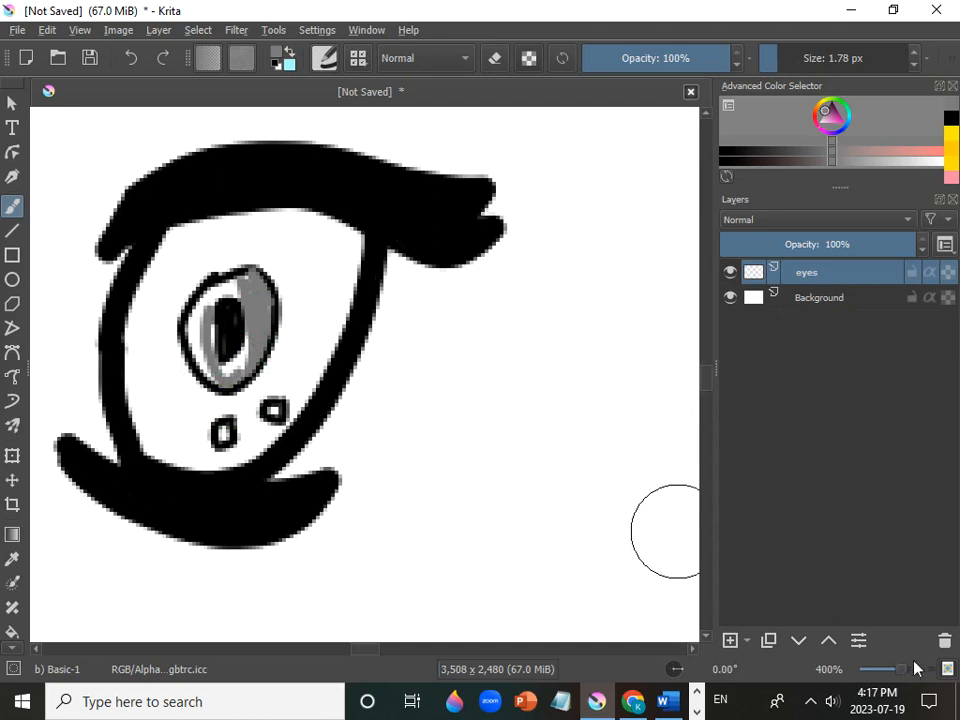
- Set up the brush for a second eye beside the first, with size 1.06 px and foreground colour black #000000
scroll(880, 678, down, 4)
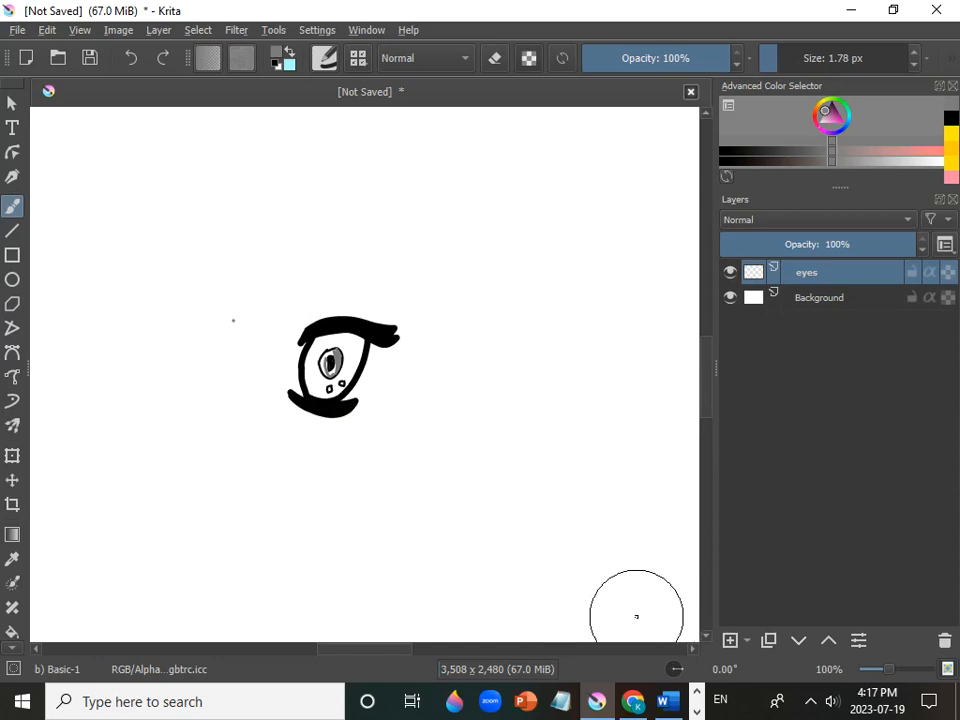
mouse_move(374, 651)
mouse_down()
mouse_move(411, 651)
mouse_move(400, 651)
mouse_up()
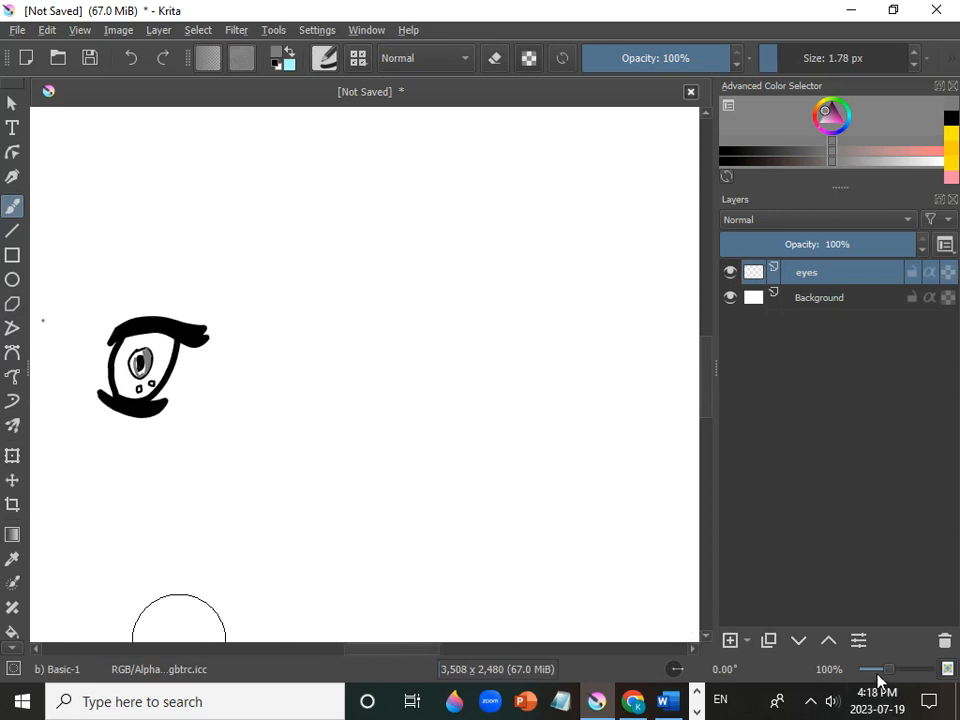
drag(893, 675, 912, 677)
click(806, 61)
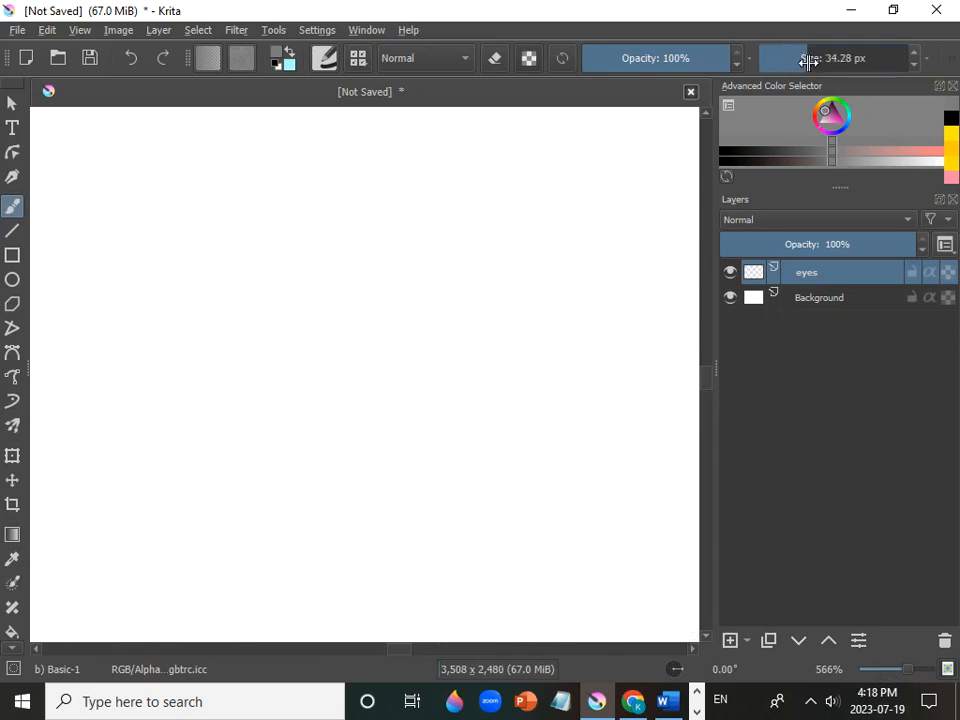
drag(797, 57, 790, 58)
click(775, 59)
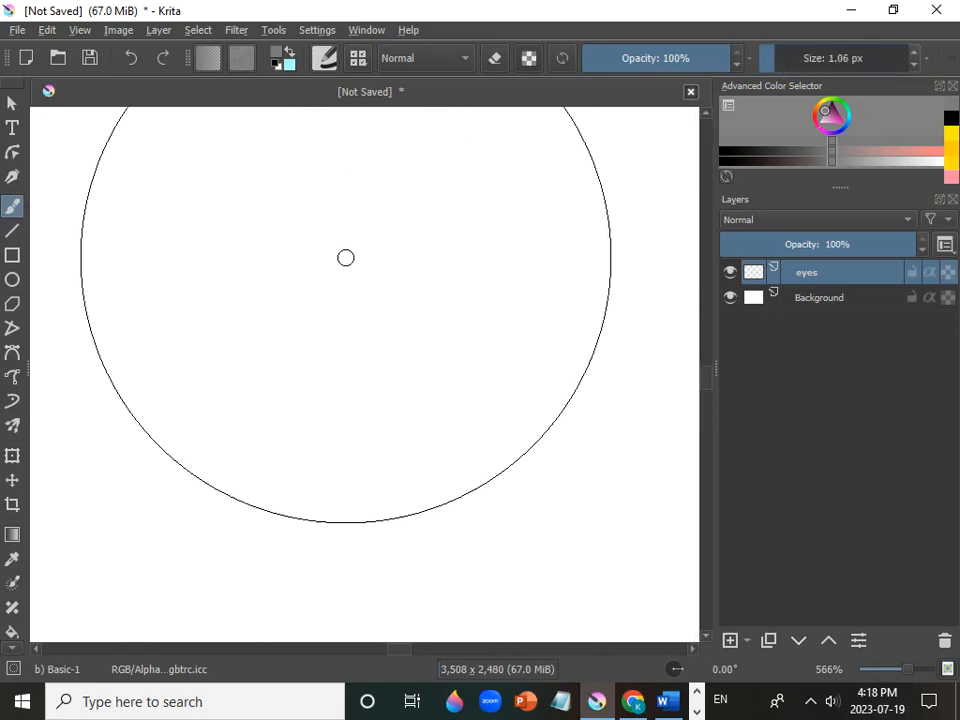
click(296, 58)
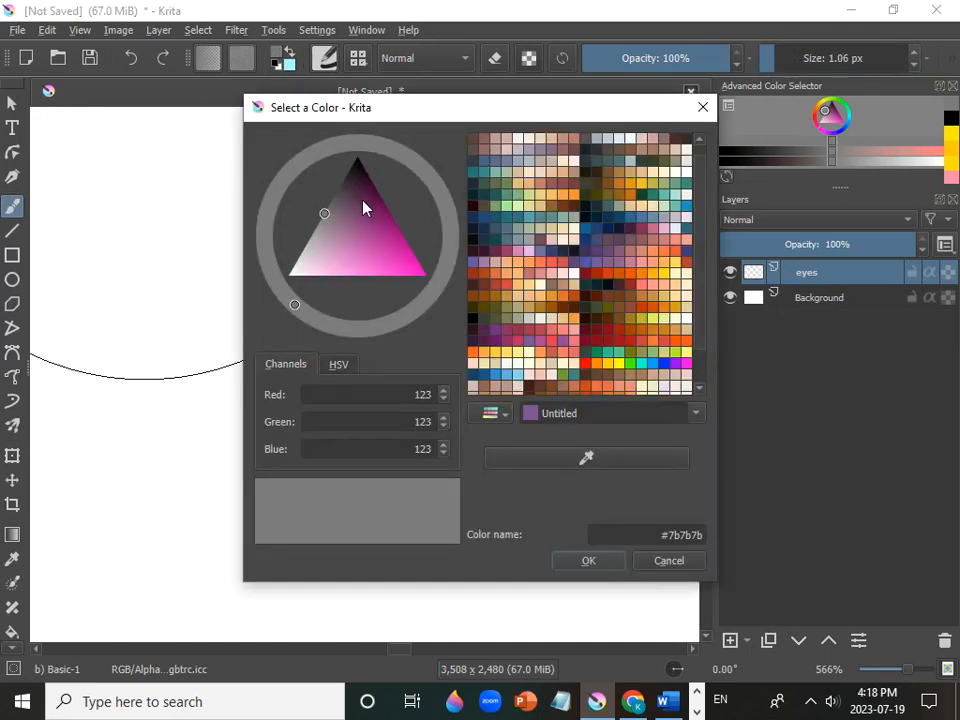
drag(338, 215, 365, 160)
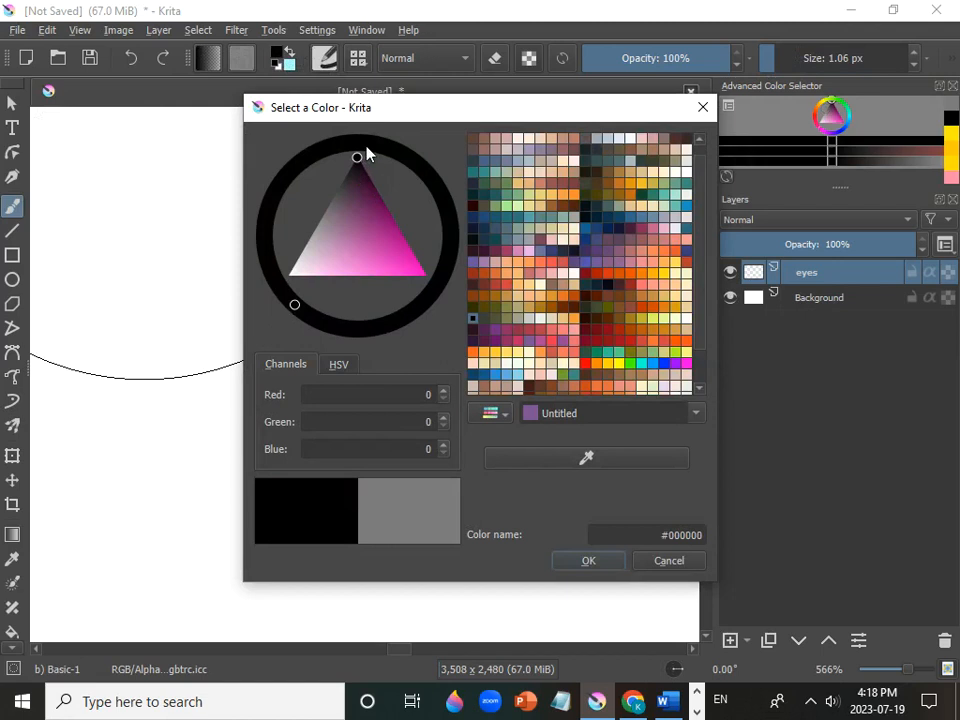
click(589, 561)
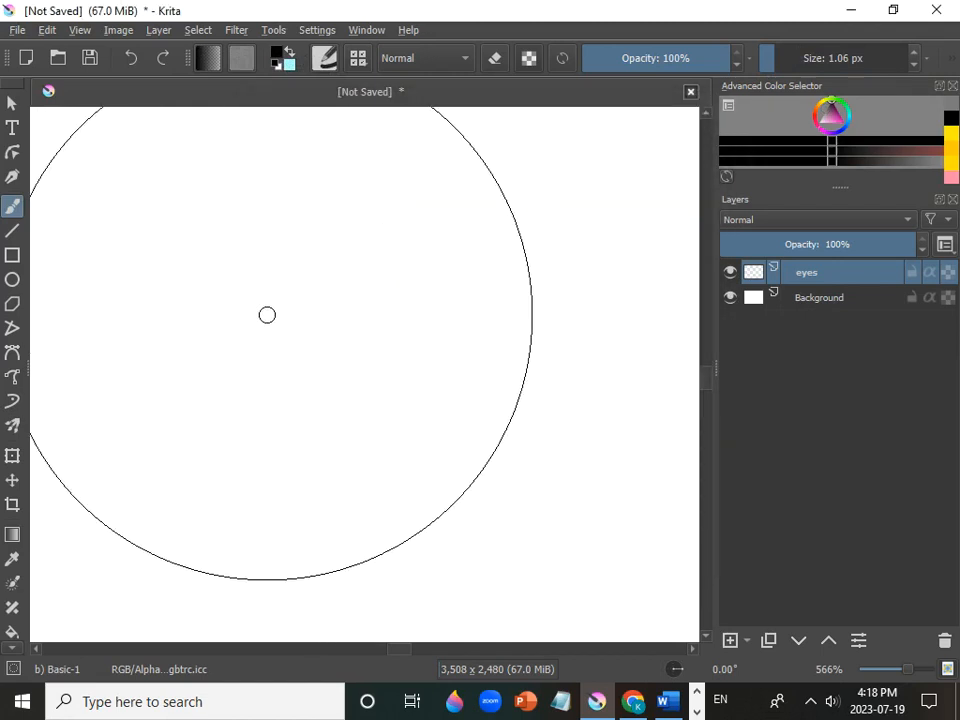
- Outline the second eye's curved upper lash with a forked outer end and three pointed lashes along its upper edge
mouse_move(218, 236)
mouse_down()
mouse_move(312, 192)
mouse_move(375, 186)
mouse_move(465, 197)
mouse_move(589, 235)
mouse_up()
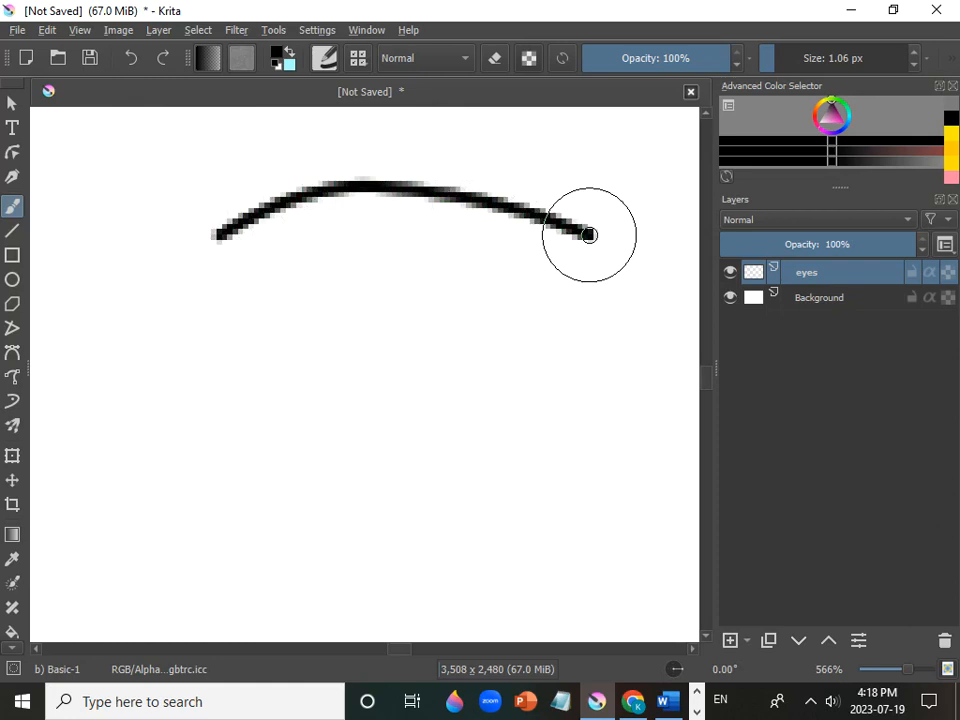
drag(589, 235, 544, 255)
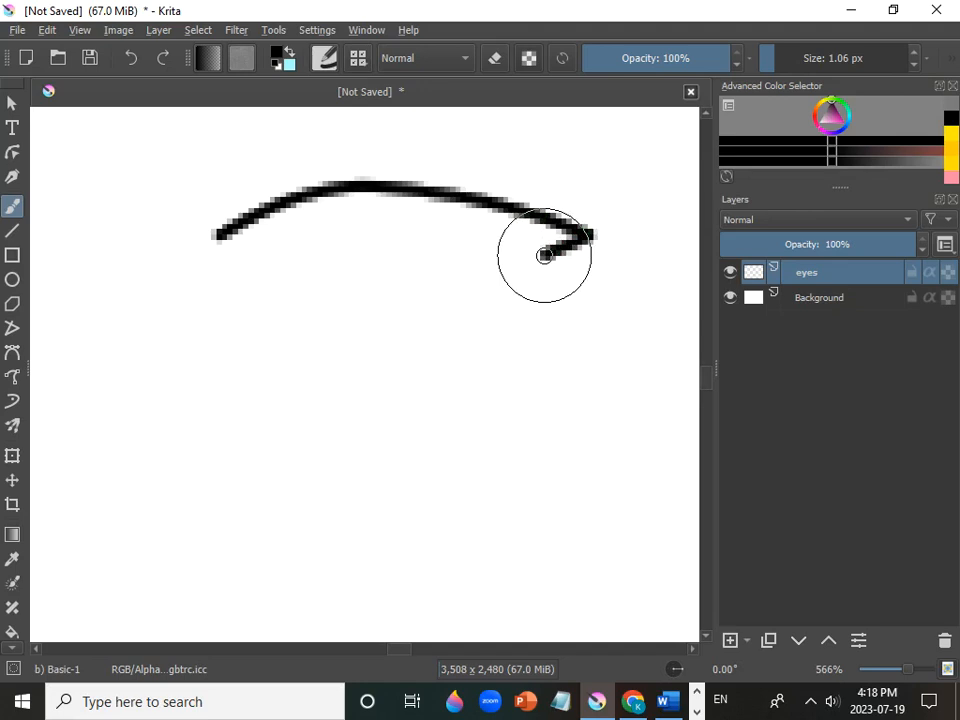
mouse_move(544, 255)
mouse_down()
mouse_move(531, 301)
mouse_move(493, 244)
mouse_move(451, 232)
mouse_move(326, 237)
mouse_move(194, 267)
mouse_move(223, 227)
mouse_up()
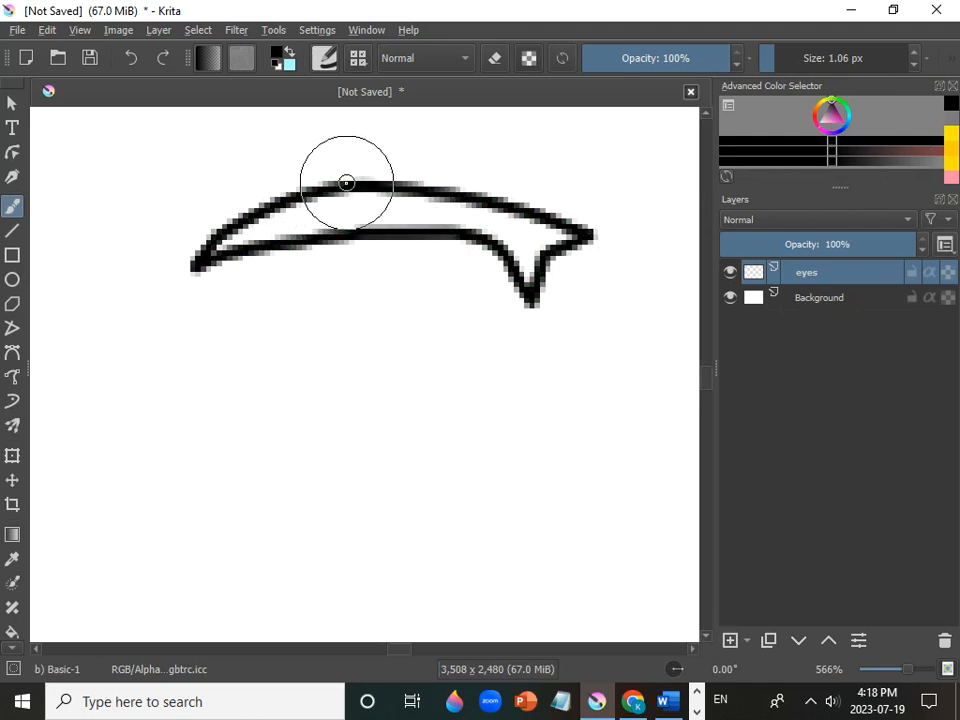
mouse_move(346, 187)
mouse_down()
mouse_move(374, 140)
mouse_move(378, 186)
mouse_move(443, 178)
mouse_move(463, 155)
mouse_move(451, 190)
mouse_move(494, 206)
mouse_move(547, 200)
mouse_up()
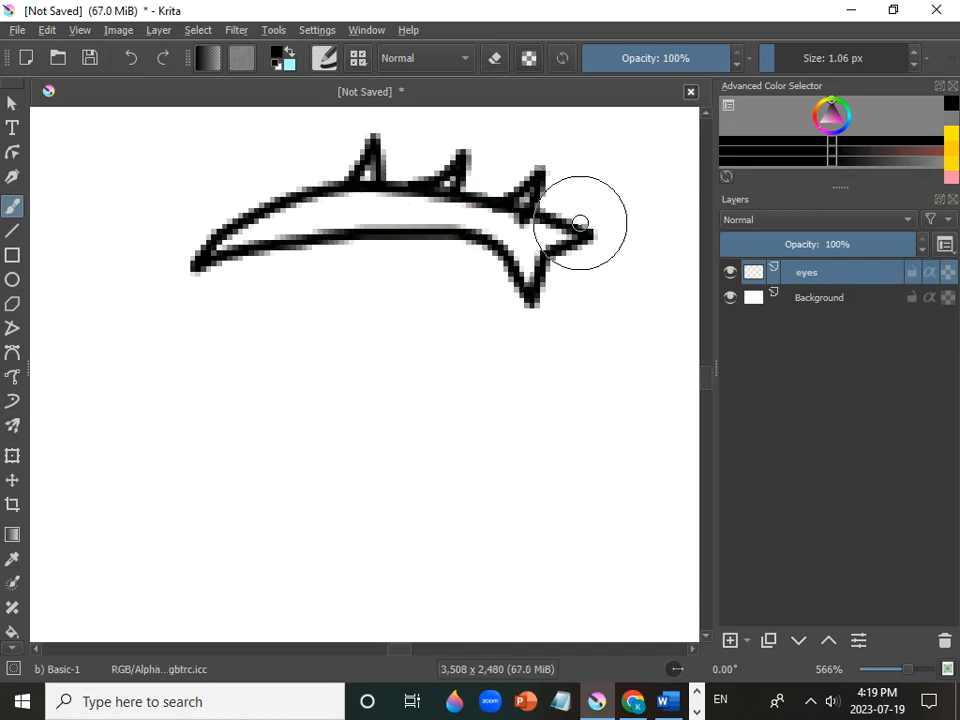
- Draw a large closed oval outline for the second eye just beneath its upper lash
drag(350, 260, 321, 265)
mouse_move(274, 287)
mouse_down()
mouse_move(242, 321)
mouse_move(231, 369)
mouse_move(285, 523)
mouse_move(348, 567)
mouse_move(399, 576)
mouse_move(432, 568)
mouse_move(490, 514)
mouse_move(509, 425)
mouse_move(504, 391)
mouse_move(469, 300)
mouse_move(448, 276)
mouse_move(414, 261)
mouse_move(335, 258)
mouse_up()
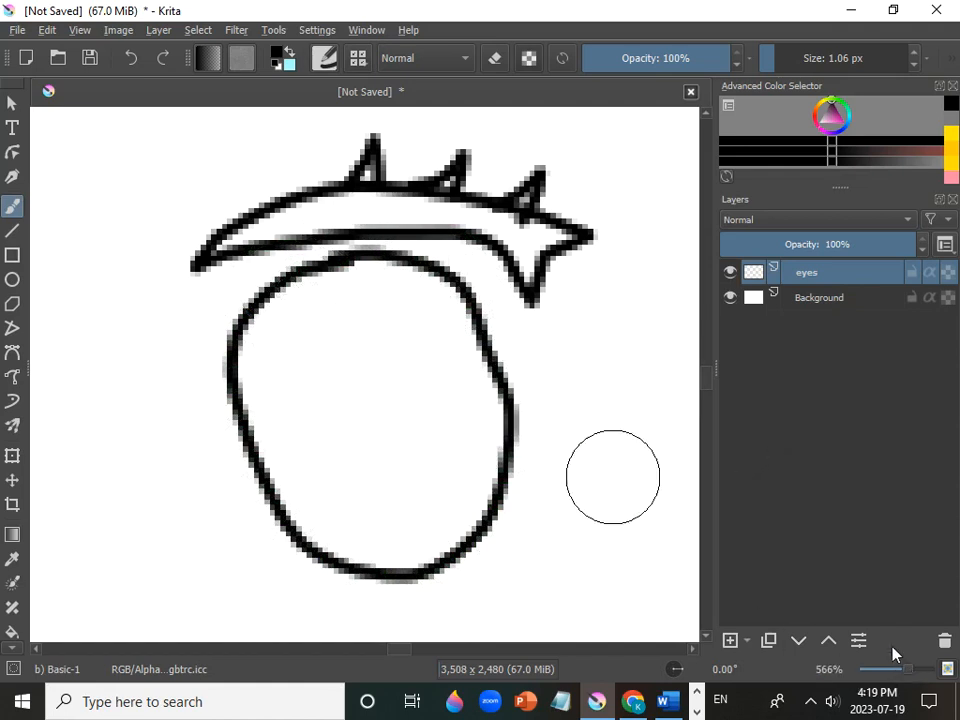
click(706, 633)
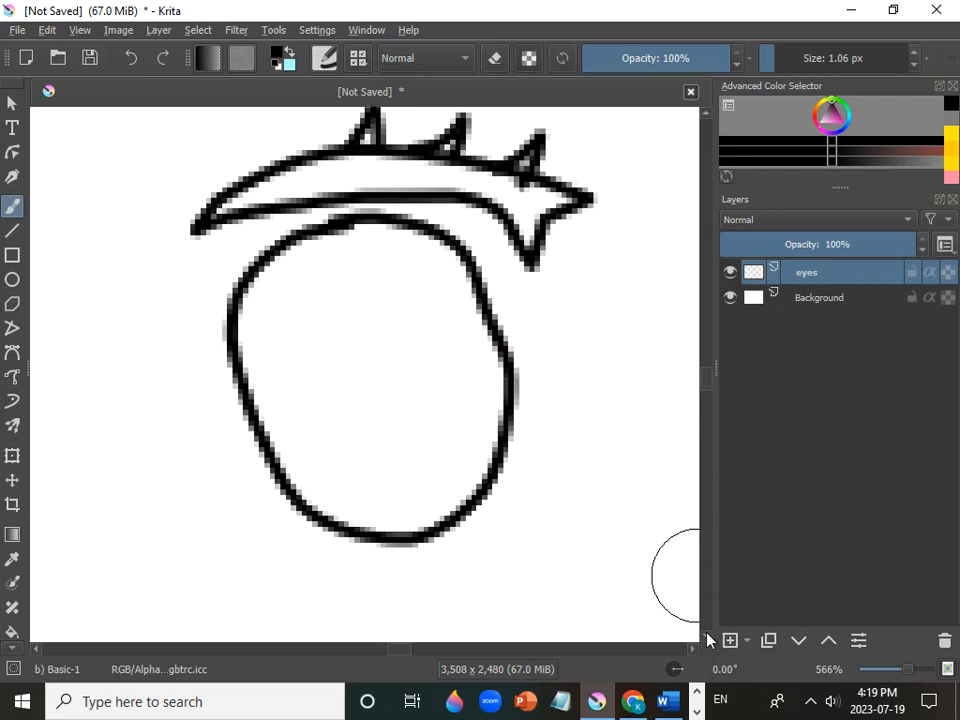
- Outline the second eye's curved lower lash beneath the oval, with a thickened inner end and two short pointed lashes on its underside
drag(707, 636, 707, 636)
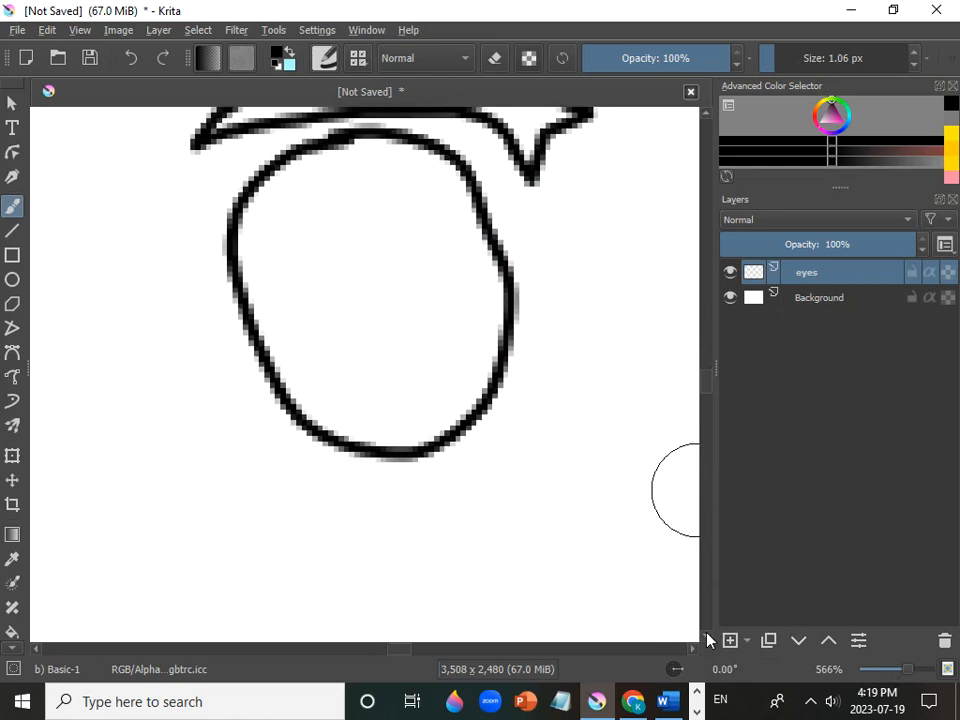
mouse_move(213, 424)
mouse_down()
mouse_move(270, 452)
mouse_move(392, 469)
mouse_move(487, 460)
mouse_move(544, 437)
mouse_move(529, 472)
mouse_move(502, 493)
mouse_move(467, 507)
mouse_move(412, 508)
mouse_move(331, 485)
mouse_move(216, 424)
mouse_up()
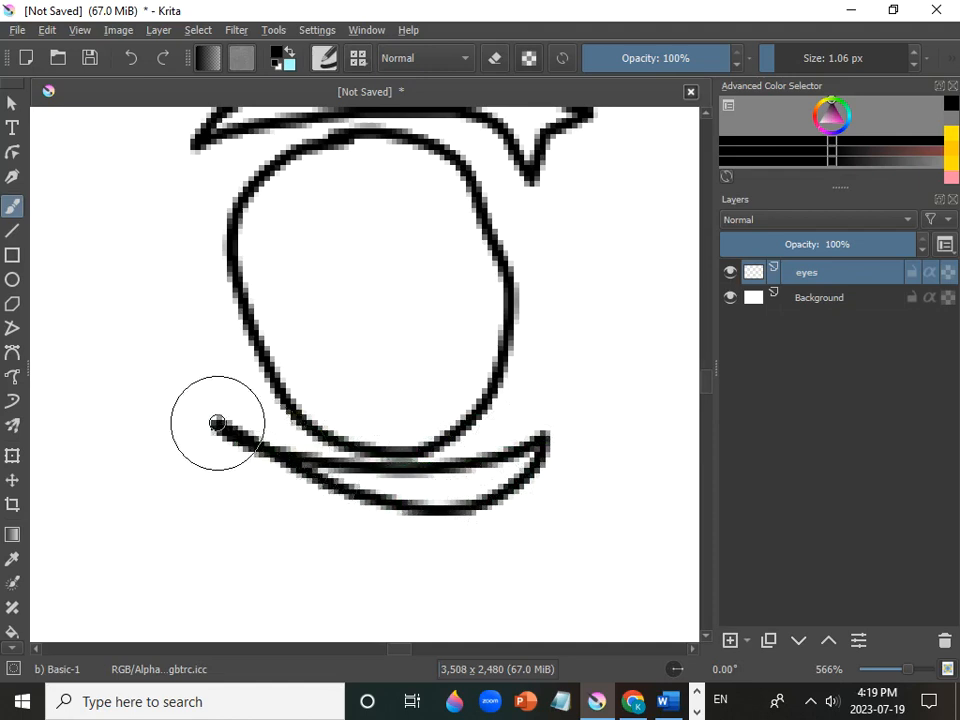
click(264, 474)
click(398, 512)
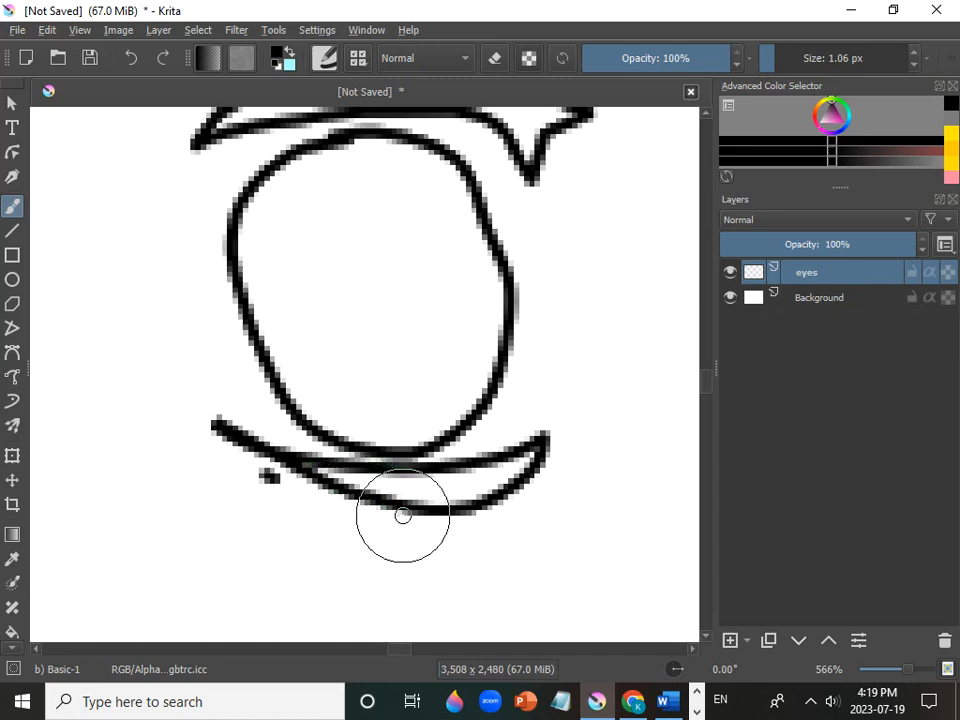
mouse_move(375, 510)
mouse_down()
mouse_move(300, 497)
mouse_move(244, 476)
mouse_move(222, 455)
mouse_up()
key(ctrl+z)
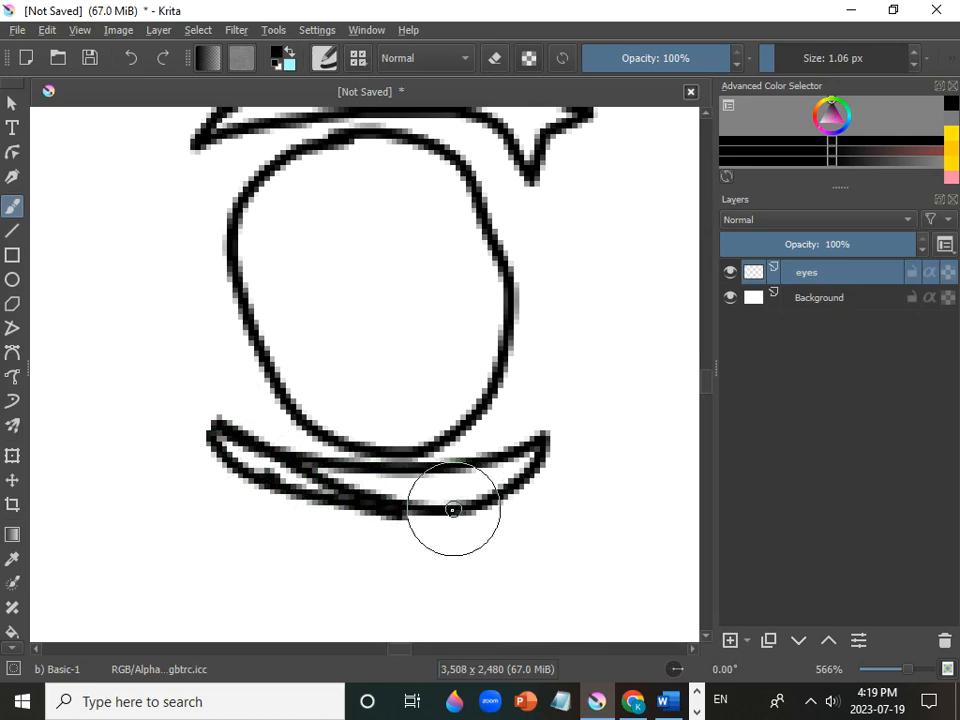
drag(451, 511, 478, 530)
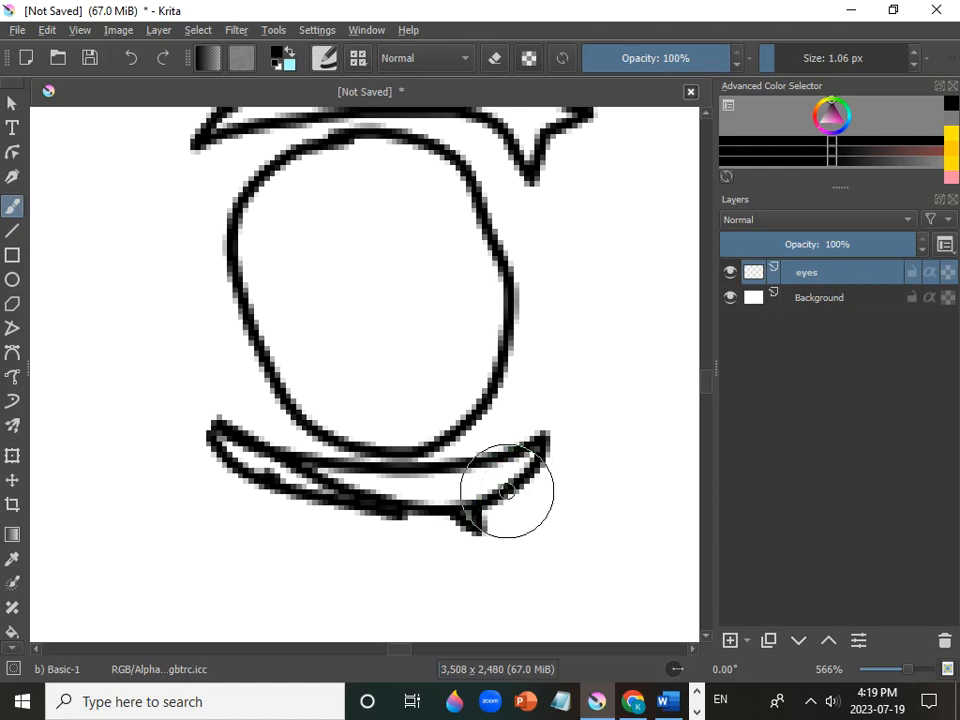
drag(507, 491, 521, 497)
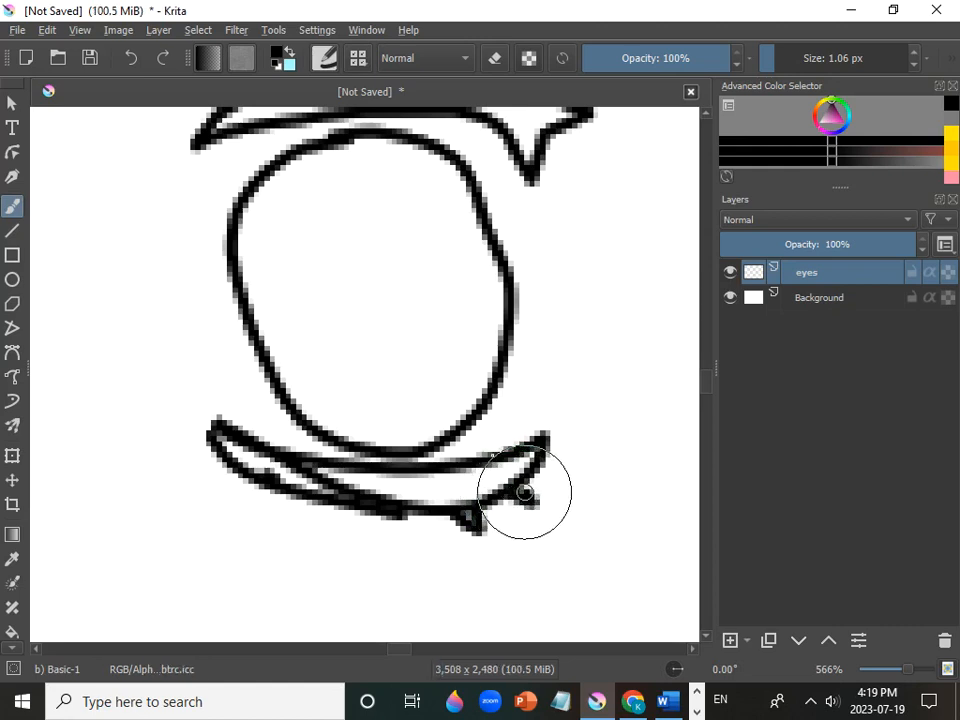
key(ctrl+z)
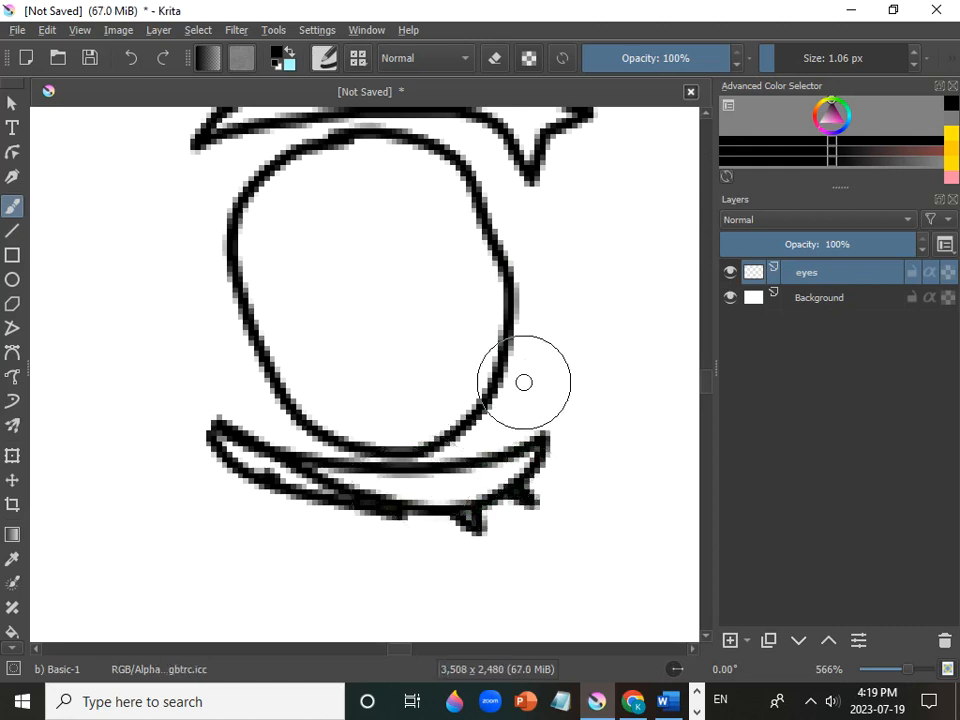
- Fill the second eye's lower and upper lashes, including the upper pointed lashes, solid black with a 3.15 px brush
click(781, 59)
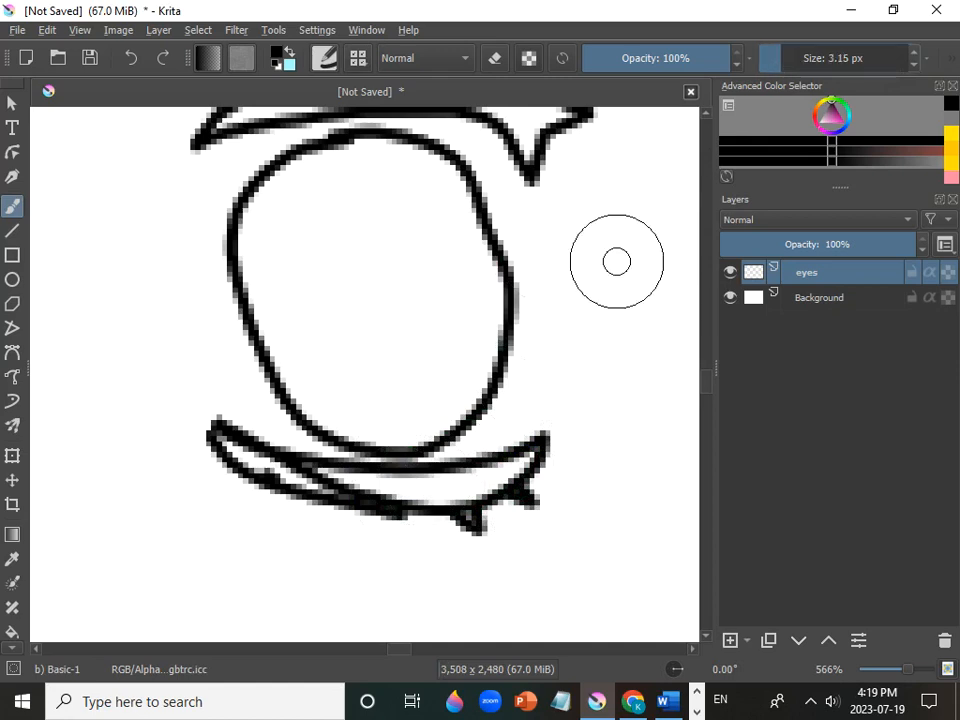
mouse_move(307, 474)
mouse_down()
mouse_move(422, 484)
mouse_move(525, 456)
mouse_move(538, 463)
mouse_move(458, 495)
mouse_move(379, 495)
mouse_move(268, 469)
mouse_move(211, 440)
mouse_move(448, 515)
mouse_up()
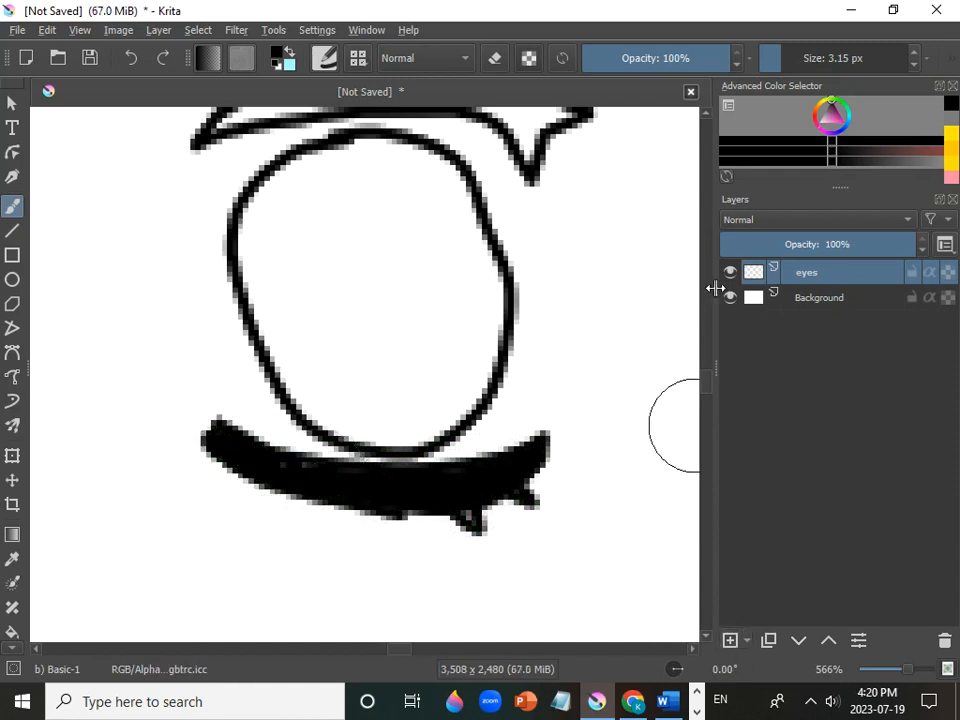
scroll(708, 118, up, 5)
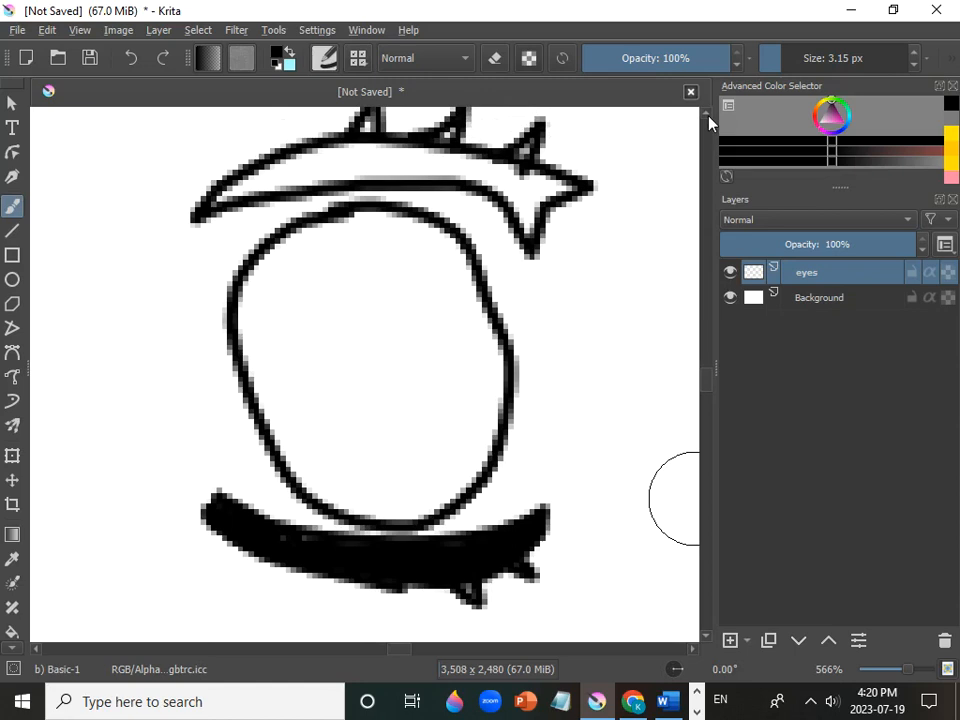
click(708, 116)
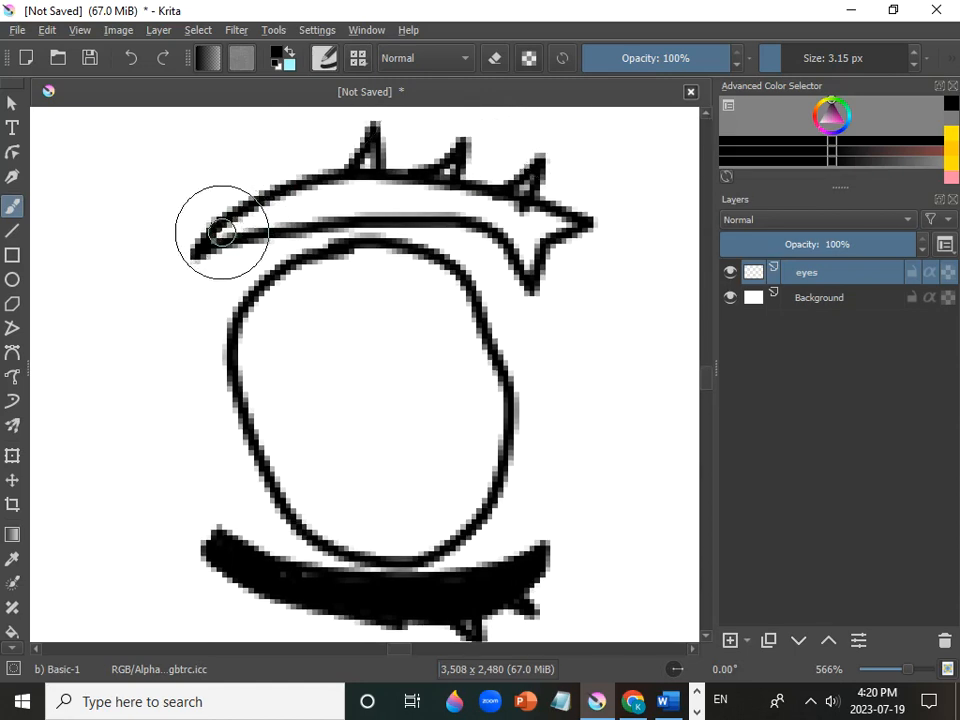
mouse_move(221, 232)
mouse_down()
mouse_move(336, 195)
mouse_move(484, 204)
mouse_move(561, 224)
mouse_move(536, 257)
mouse_move(507, 208)
mouse_move(520, 218)
mouse_move(528, 266)
mouse_move(487, 216)
mouse_move(435, 198)
mouse_move(453, 214)
mouse_move(253, 219)
mouse_move(280, 198)
mouse_move(337, 181)
mouse_move(404, 185)
mouse_move(533, 230)
mouse_move(526, 194)
mouse_up()
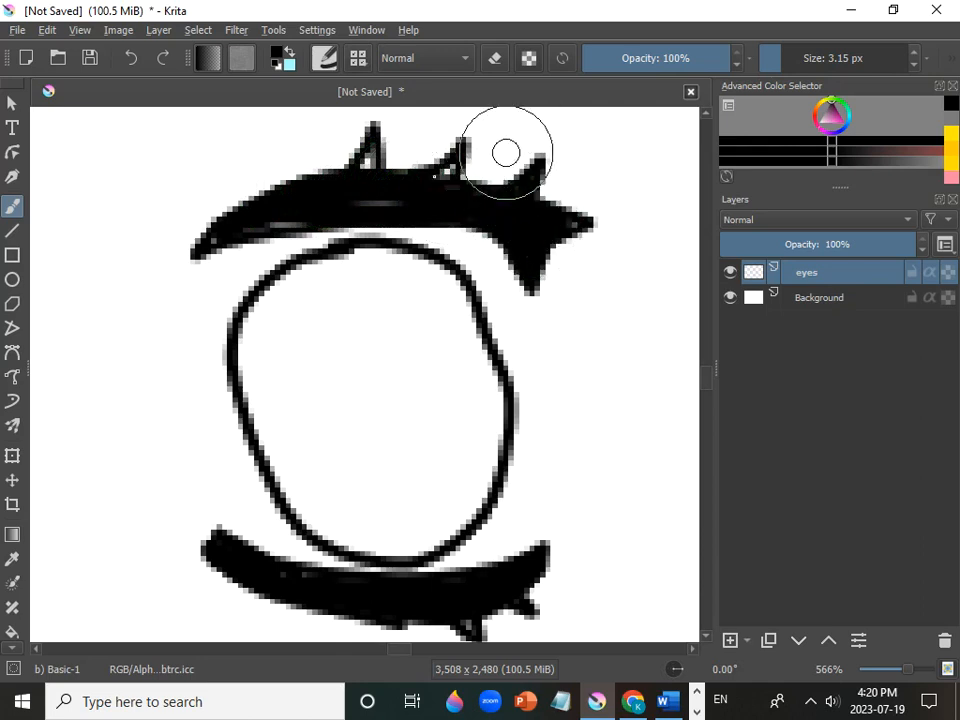
drag(439, 190, 462, 154)
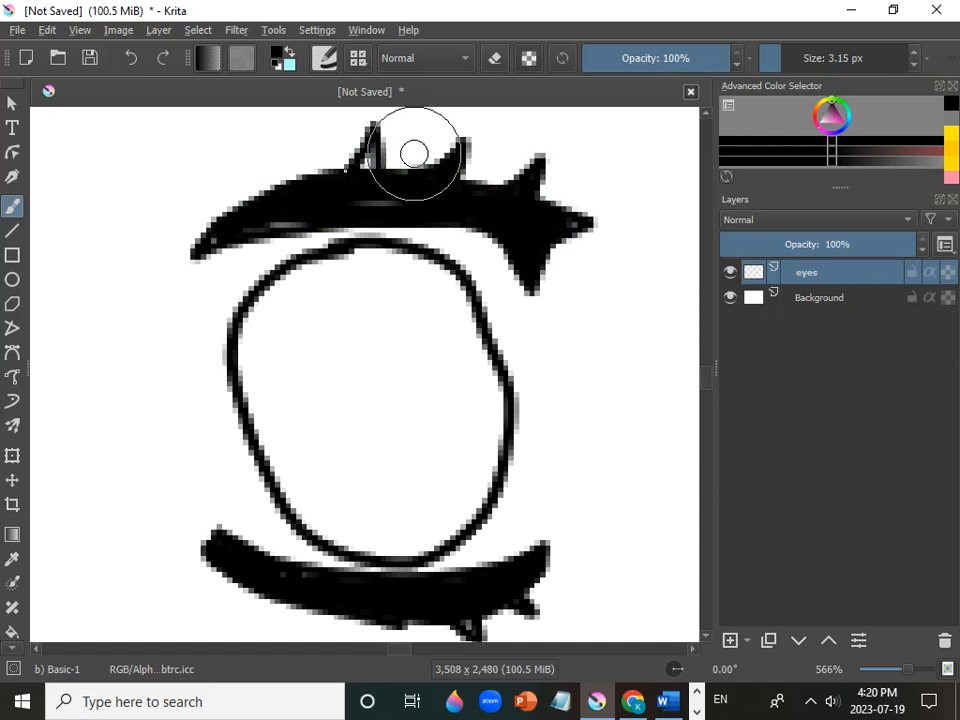
drag(363, 182, 369, 129)
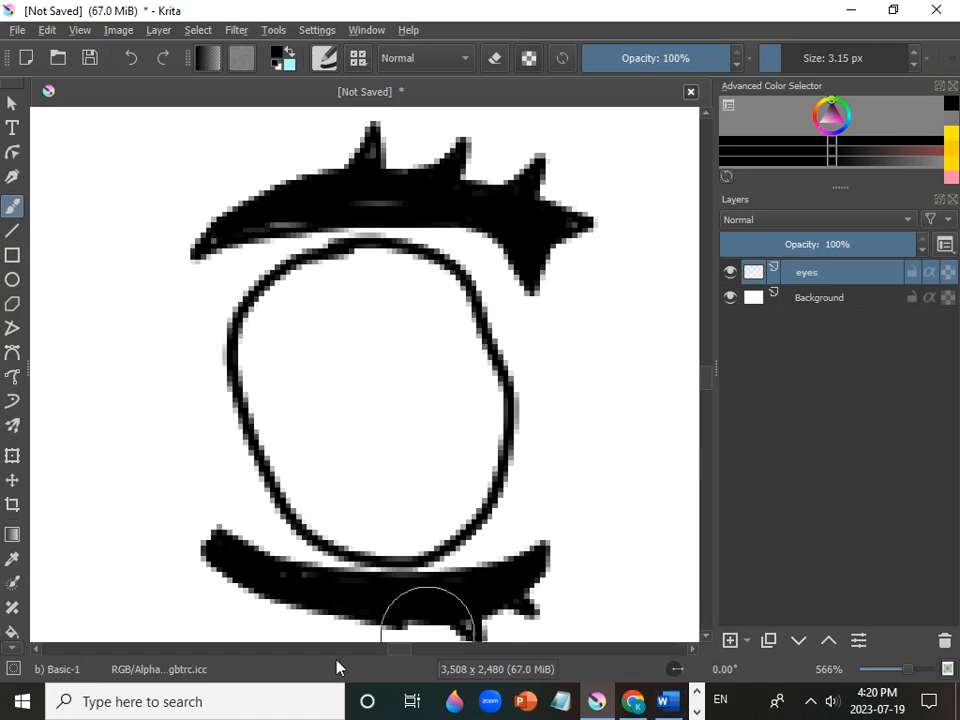
- Choose the b) Airbrush Soft brush preset for painting on a blank area beside the second eye
drag(398, 648, 417, 652)
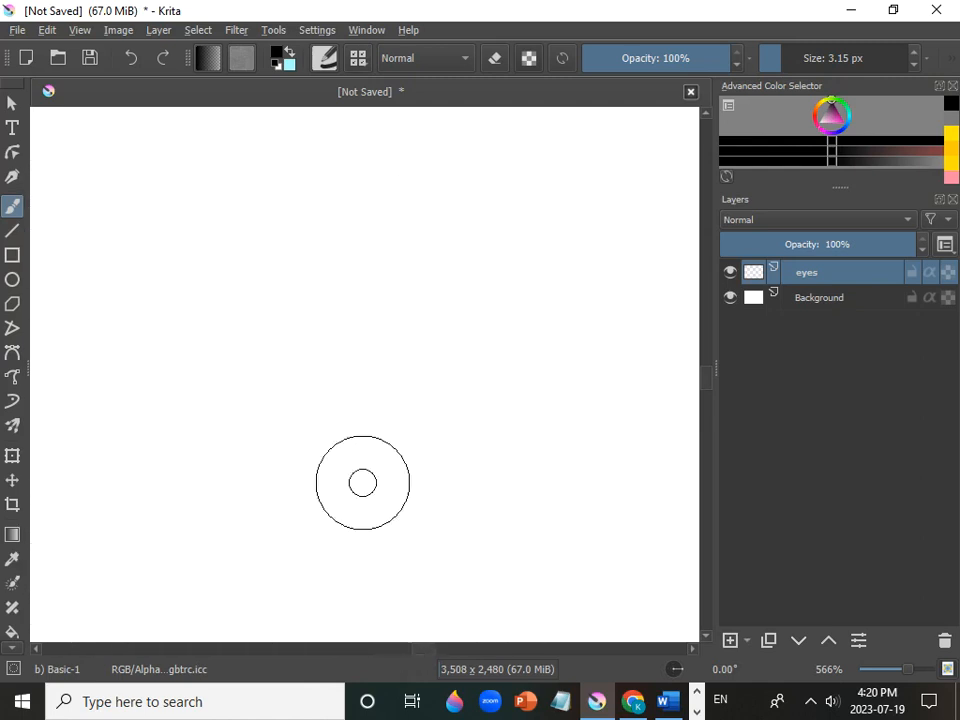
click(358, 58)
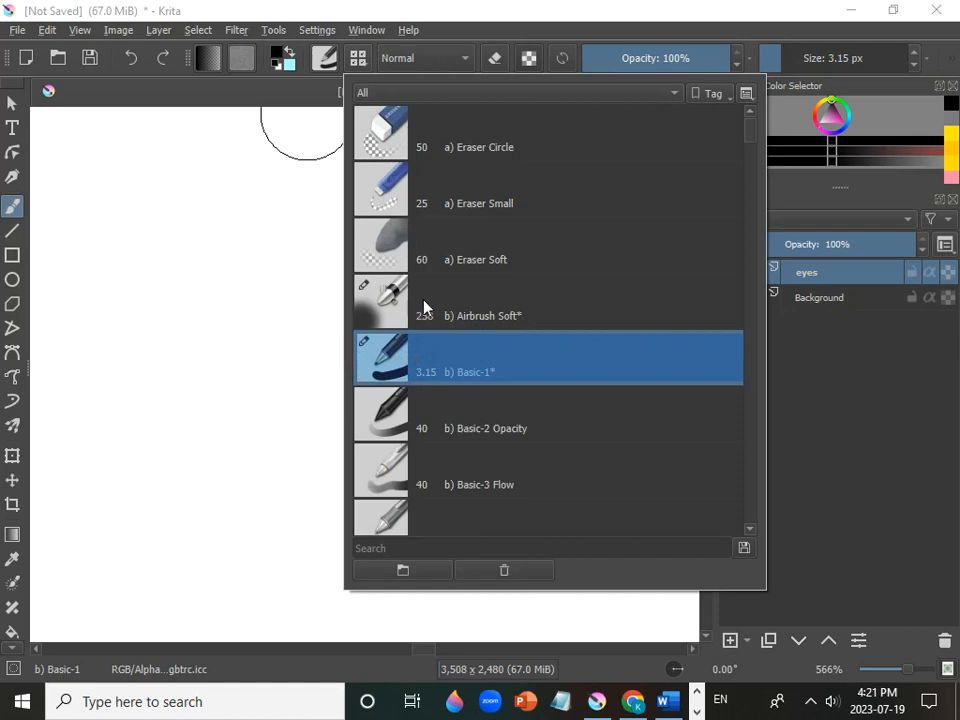
mouse_move(424, 307)
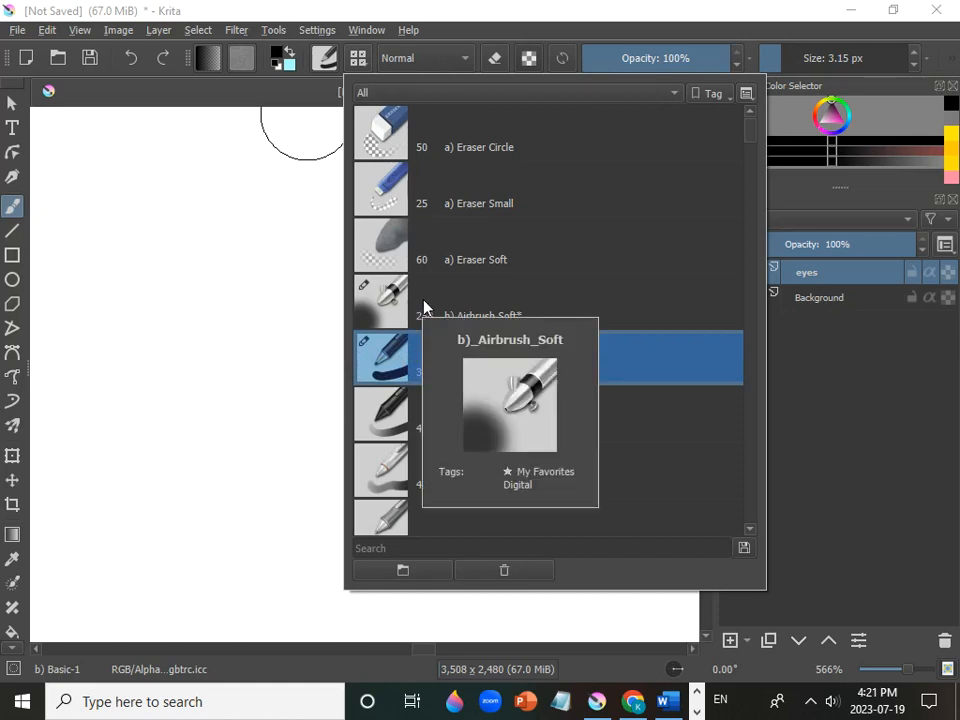
click(424, 307)
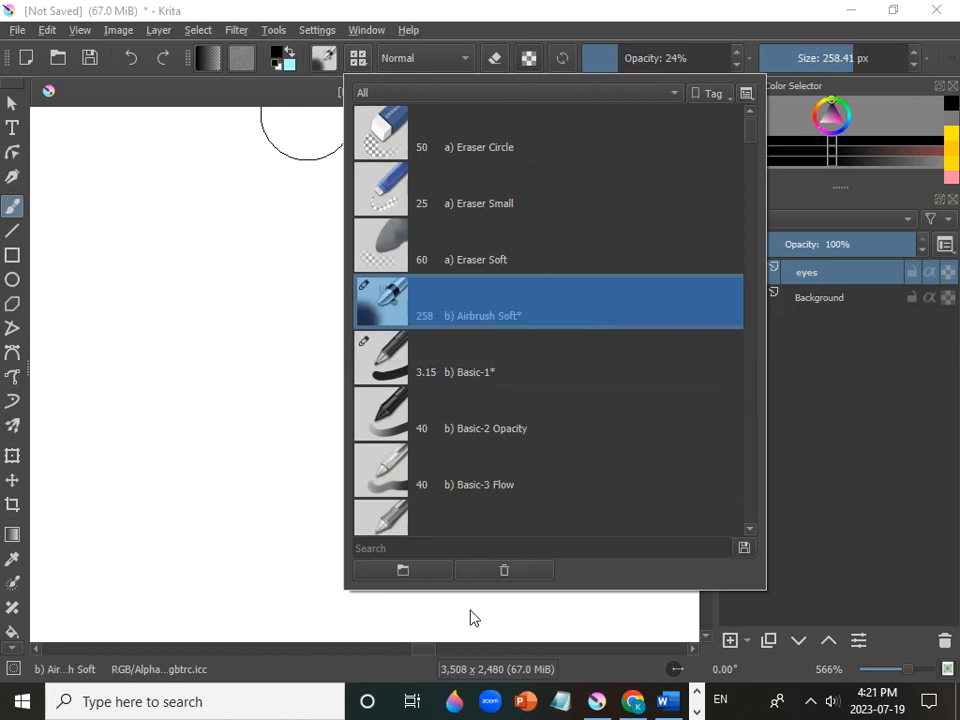
- Paint overlapping soft grey patches beside the second eye with the airbrush at 24% opacity and 258.41 px
click(173, 330)
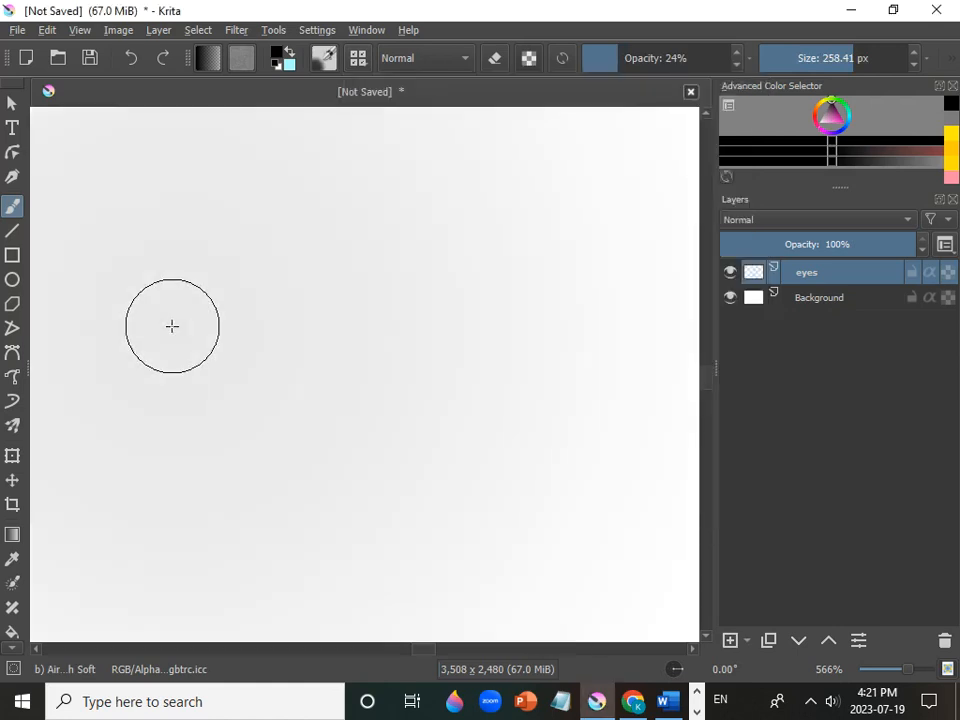
click(165, 276)
mouse_move(287, 263)
mouse_down()
mouse_move(337, 282)
mouse_move(305, 336)
mouse_move(219, 327)
mouse_move(352, 262)
mouse_move(400, 361)
mouse_move(200, 341)
mouse_move(446, 418)
mouse_move(274, 445)
mouse_up()
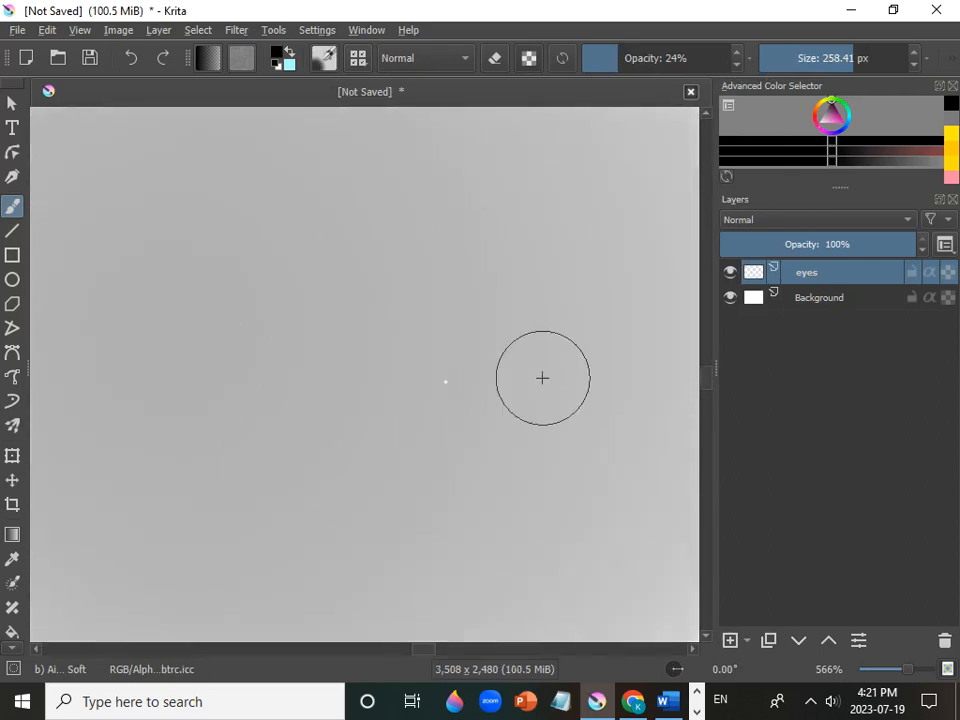
drag(887, 668, 861, 667)
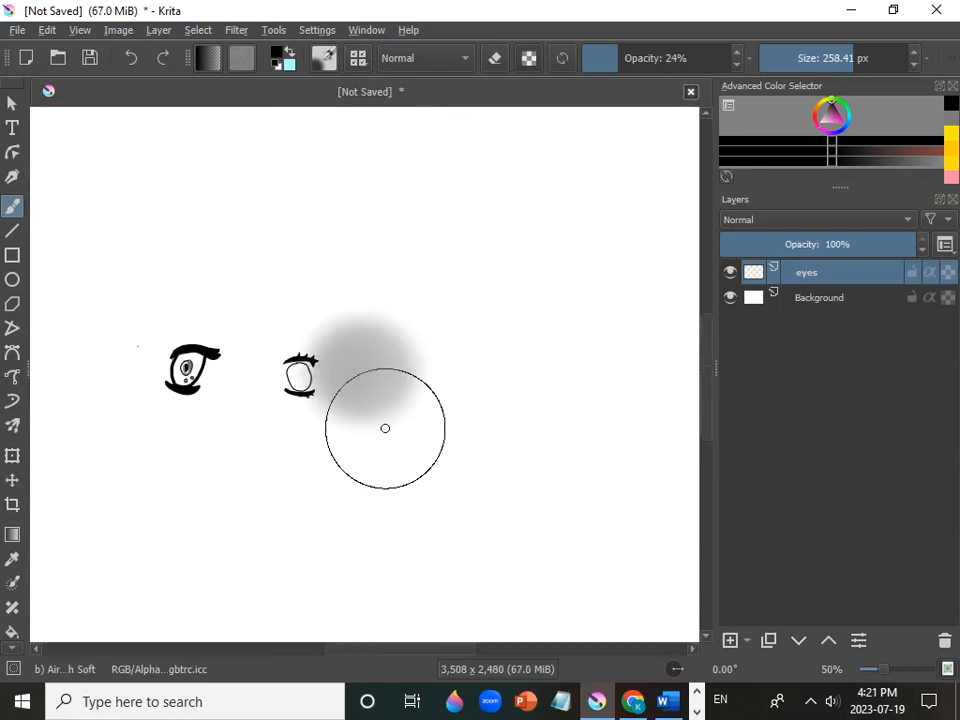
mouse_move(385, 428)
mouse_down()
mouse_move(455, 435)
mouse_move(474, 420)
mouse_move(381, 360)
mouse_up()
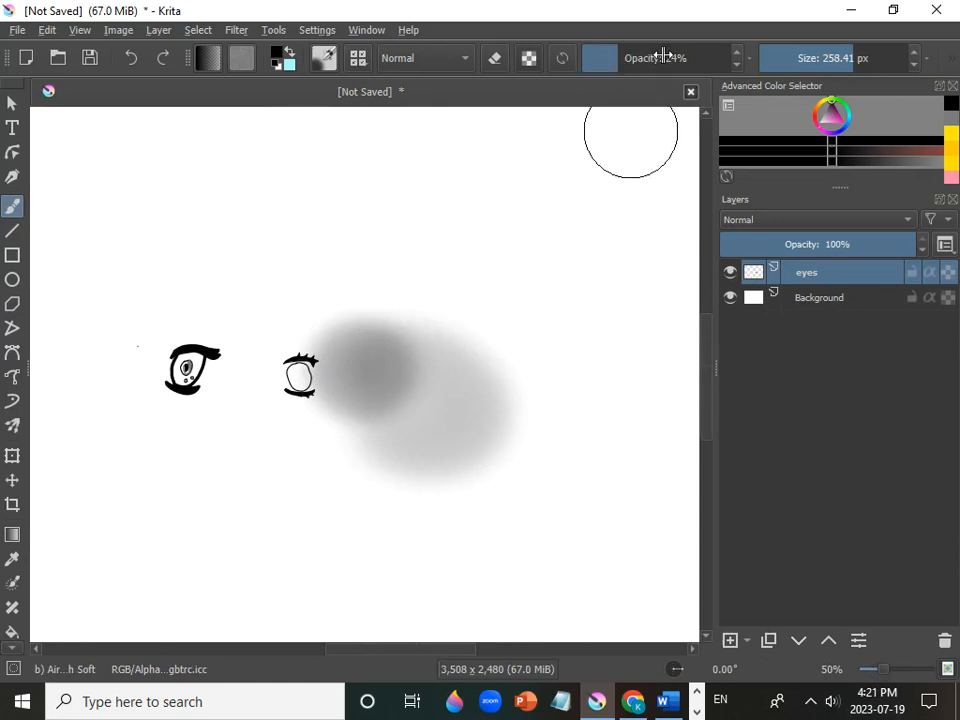
- Compare airbrush opacities by painting one vertical stroke at 100% and another beside it at 17%
drag(616, 58, 814, 79)
mouse_move(525, 161)
mouse_down()
mouse_move(551, 256)
mouse_move(553, 311)
mouse_up()
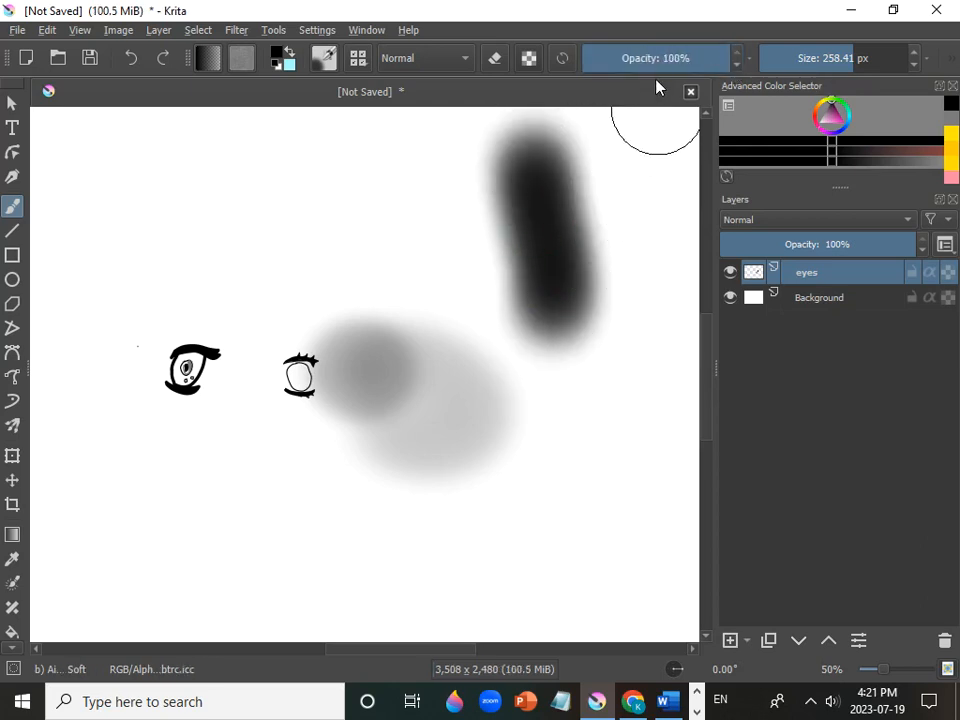
drag(648, 54, 609, 64)
mouse_move(405, 130)
mouse_down()
mouse_move(443, 292)
mouse_move(428, 192)
mouse_move(443, 281)
mouse_up()
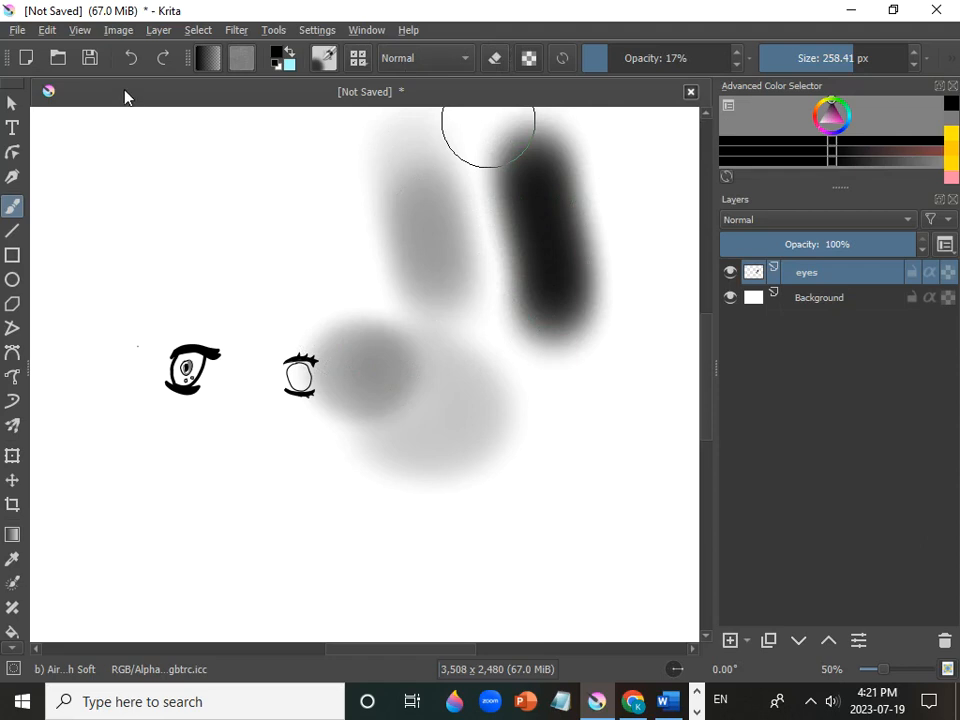
- Undo all the airbrush test strokes around the second eye
key(ctrl+z)
key(ctrl+z)
key(ctrl+z)
key(ctrl+z)
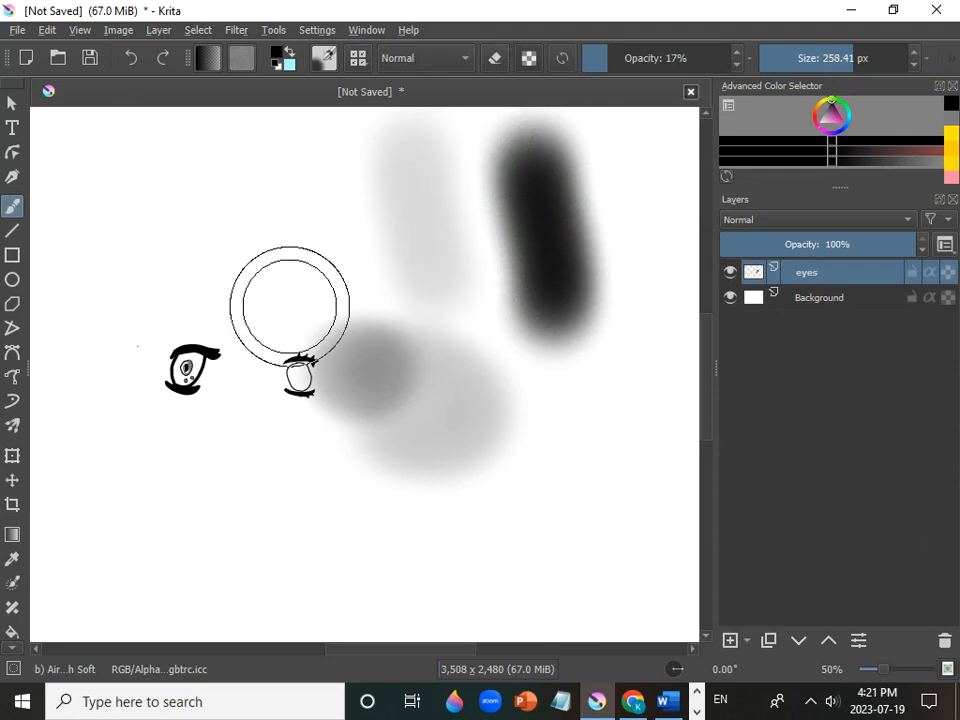
key(ctrl+z)
key(ctrl+z)
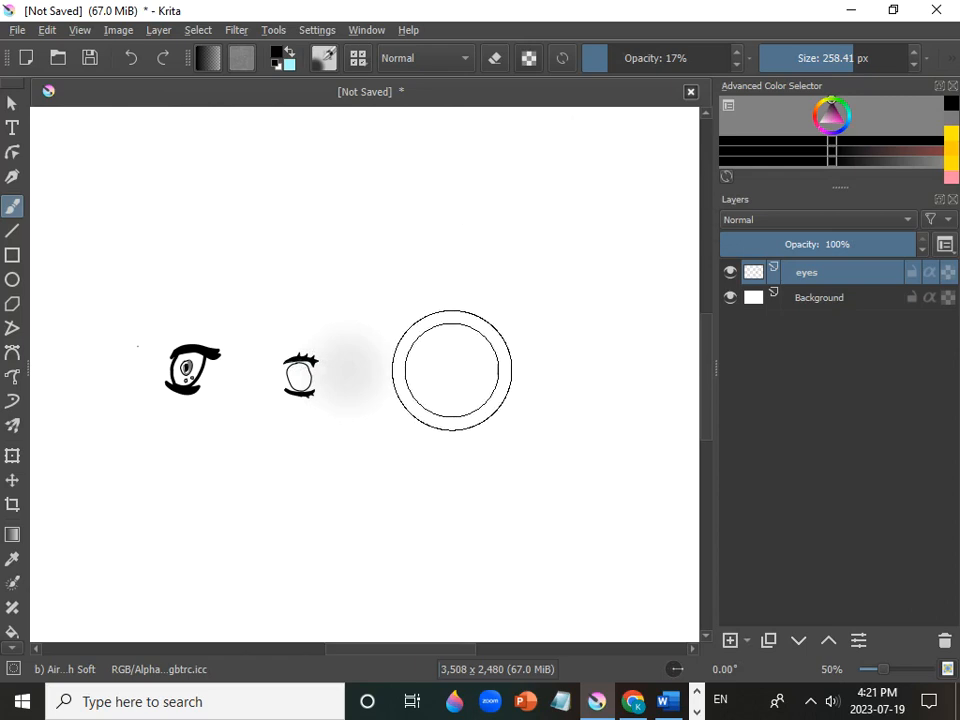
key(ctrl+z)
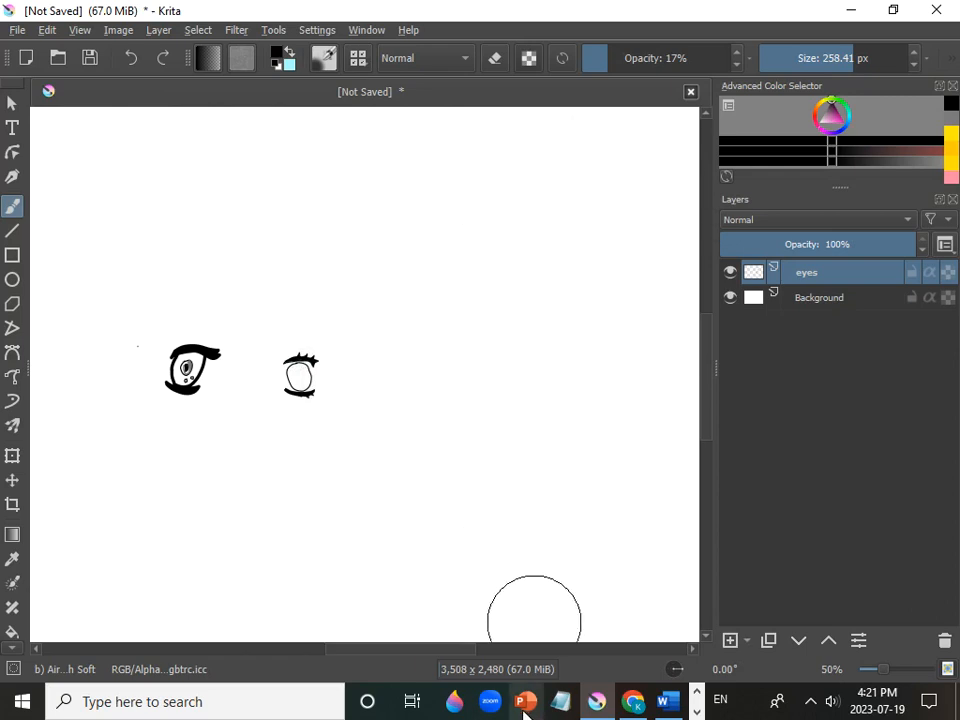
- Set the airbrush size to 11.08 px, and make and undo a curved test stroke near the canvas's upper edge
click(868, 672)
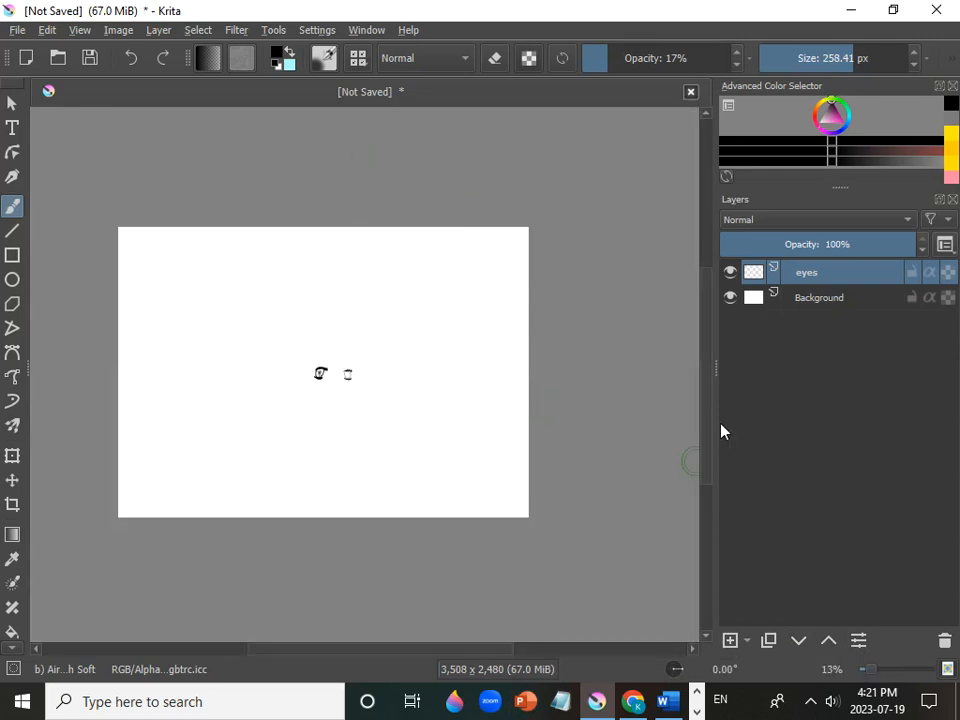
scroll(705, 355, up, 3)
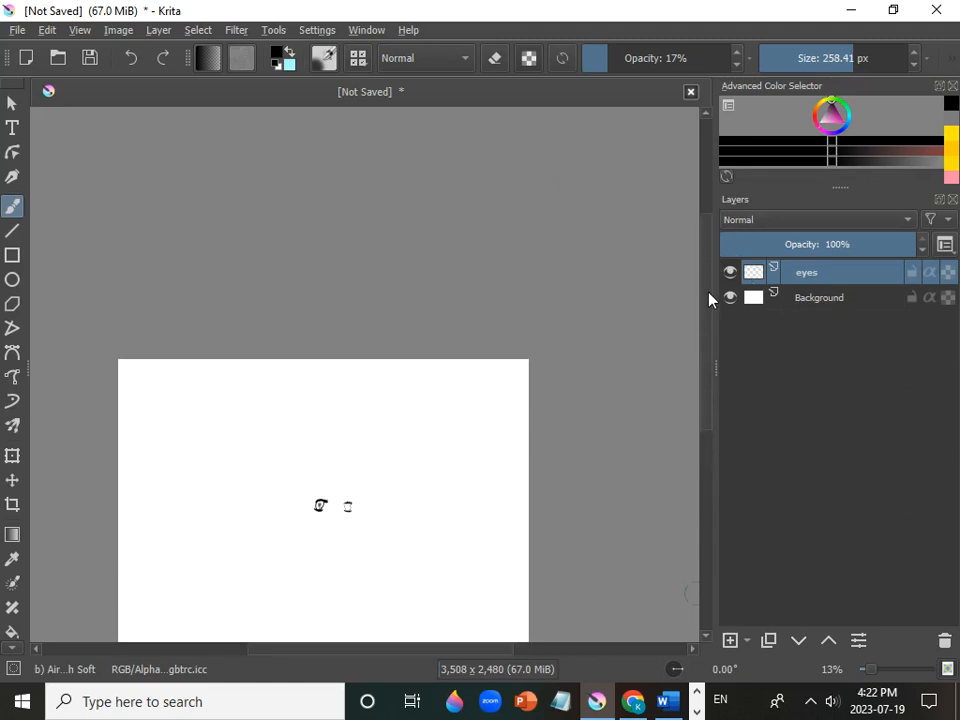
drag(872, 678, 898, 681)
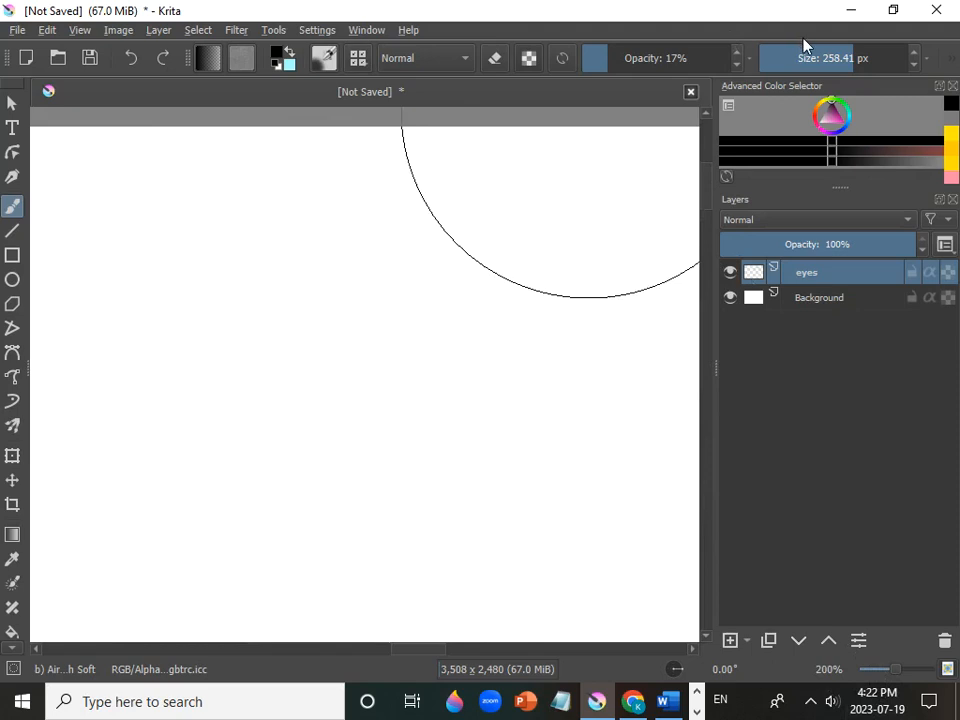
click(822, 62)
click(793, 61)
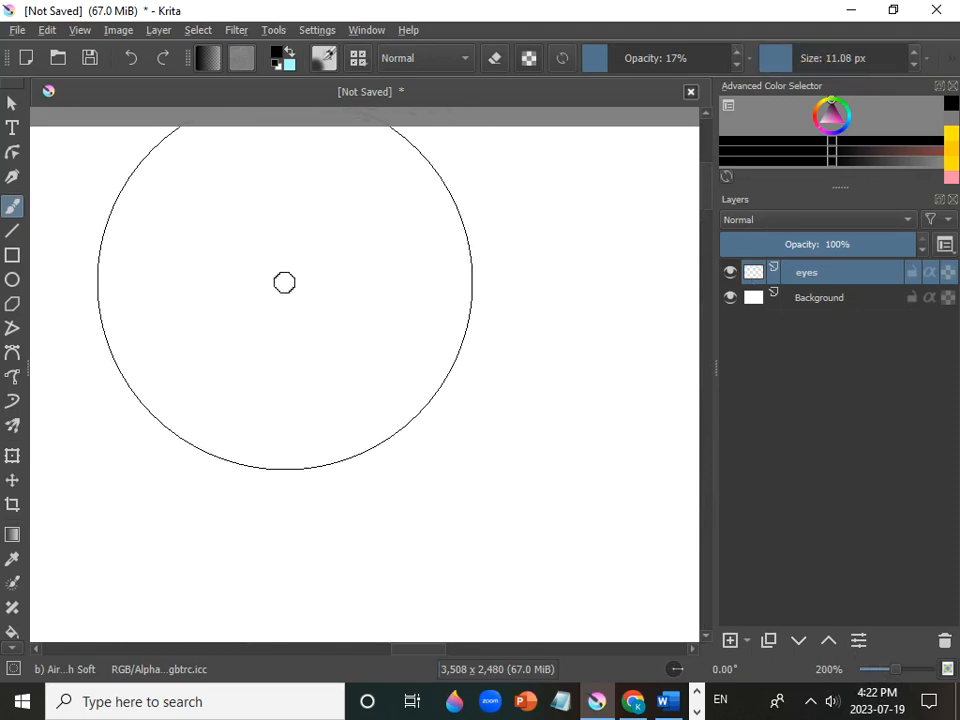
mouse_move(259, 272)
mouse_down()
mouse_move(327, 331)
mouse_move(378, 322)
mouse_up()
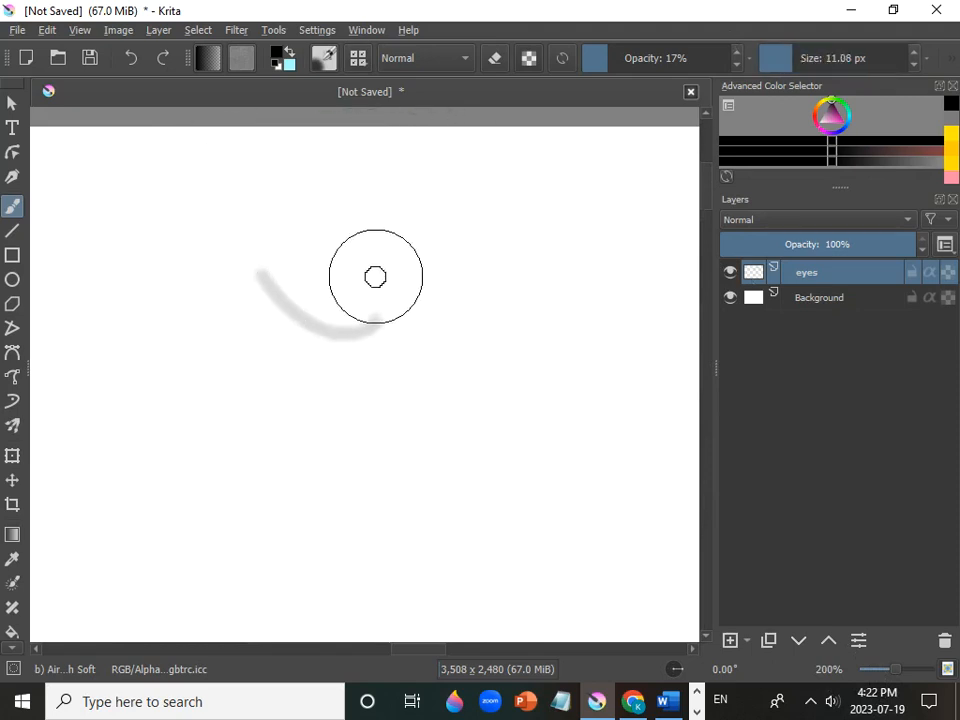
key(ctrl+z)
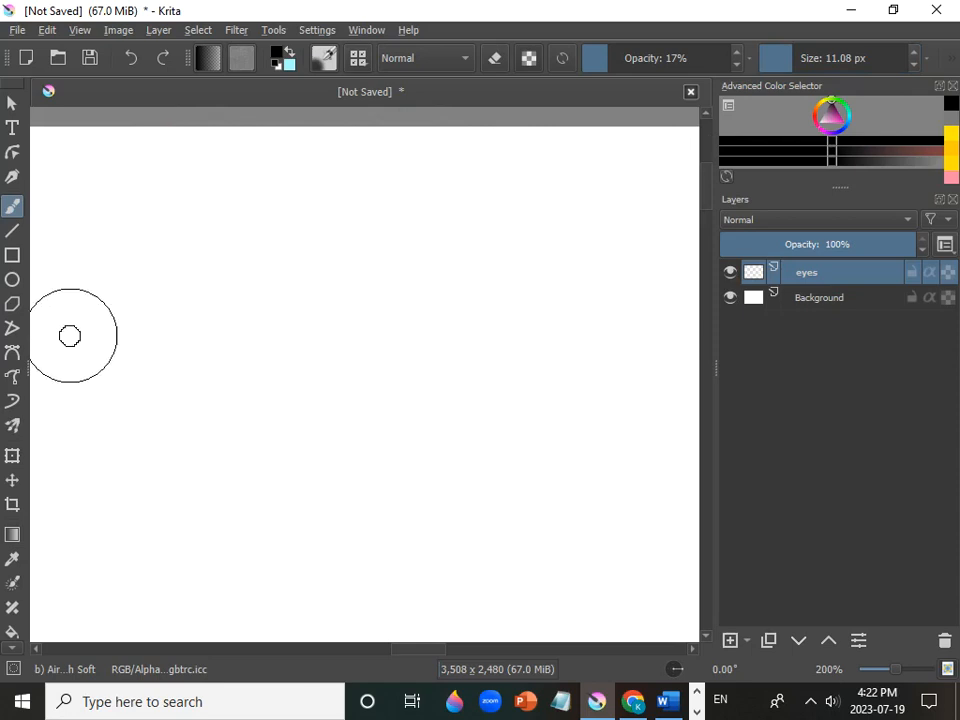
- Draw a tall black rectangle outline on the blank area near the canvas's upper edge with the Rectangle tool
click(12, 256)
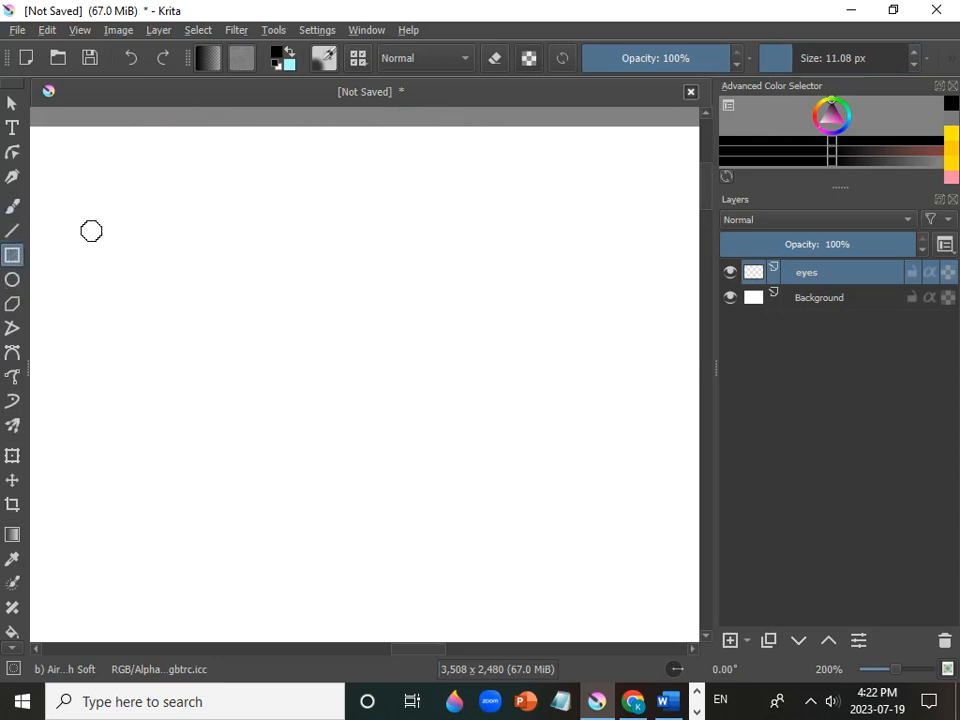
drag(253, 230, 433, 454)
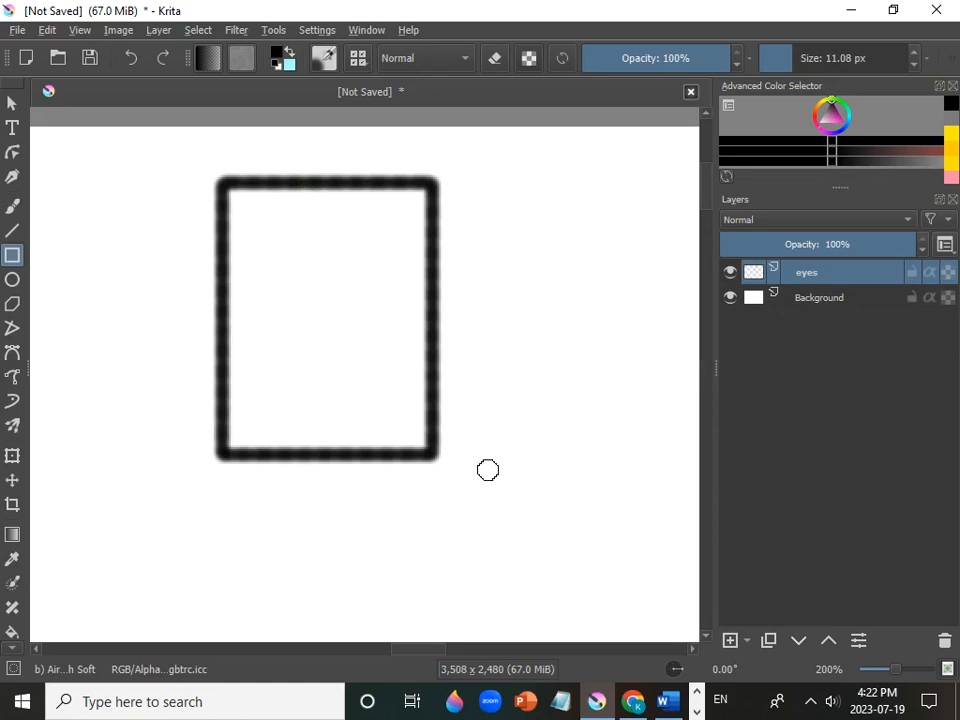
- Paint a diagonal airbrush stroke at 17% opacity inside the rectangle outline and undo it
click(14, 207)
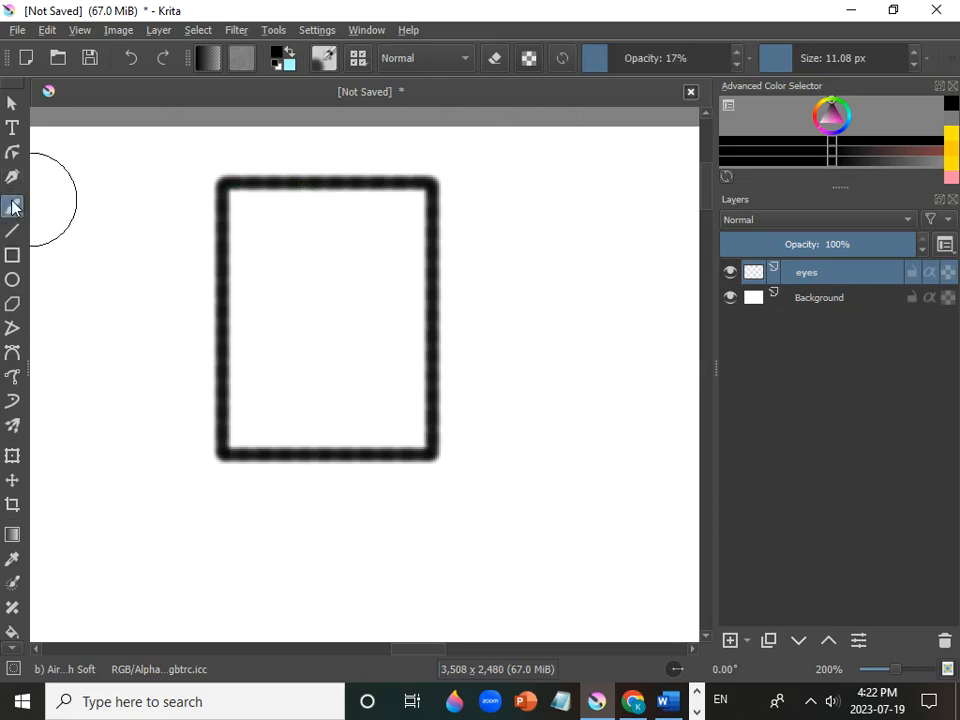
drag(259, 197, 369, 263)
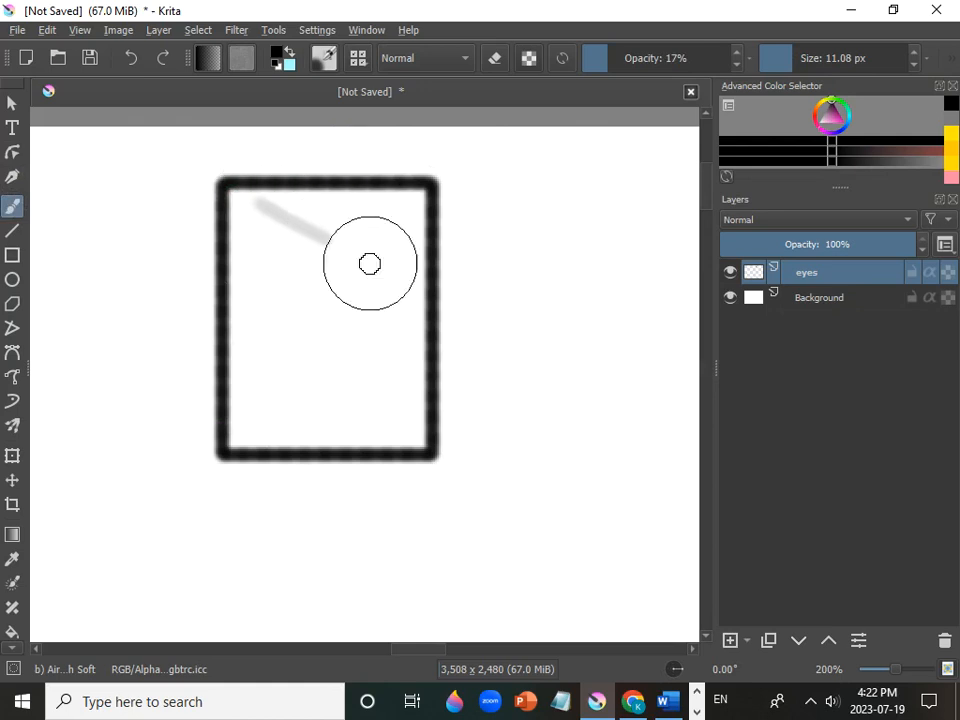
key(ctrl+z)
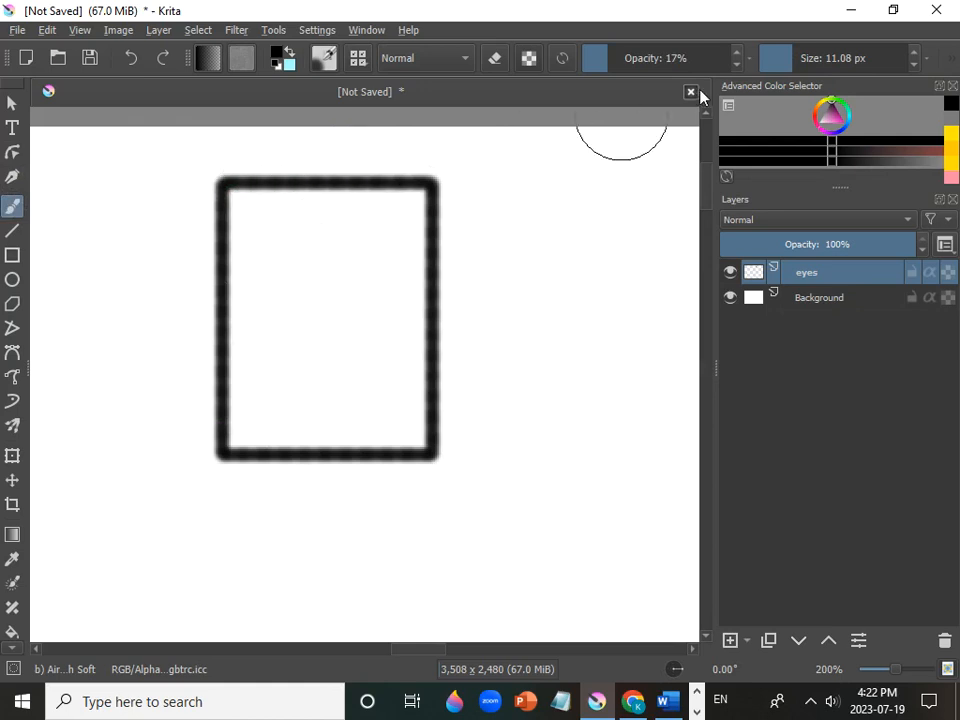
- Set the airbrush opacity to 100% and paint overlapping strokes just below the rectangle's upper edge
mouse_move(645, 62)
mouse_down()
mouse_move(675, 71)
mouse_move(600, 81)
mouse_move(700, 149)
mouse_up()
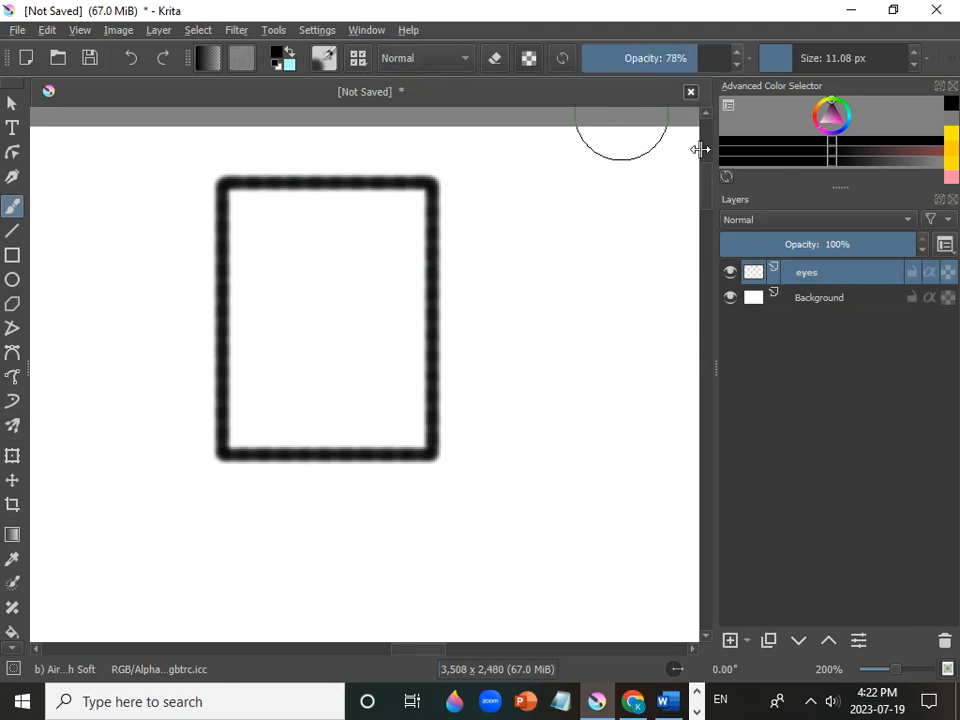
mouse_move(719, 53)
mouse_down()
mouse_move(598, 43)
mouse_move(748, 60)
mouse_move(709, 72)
mouse_move(740, 79)
mouse_up()
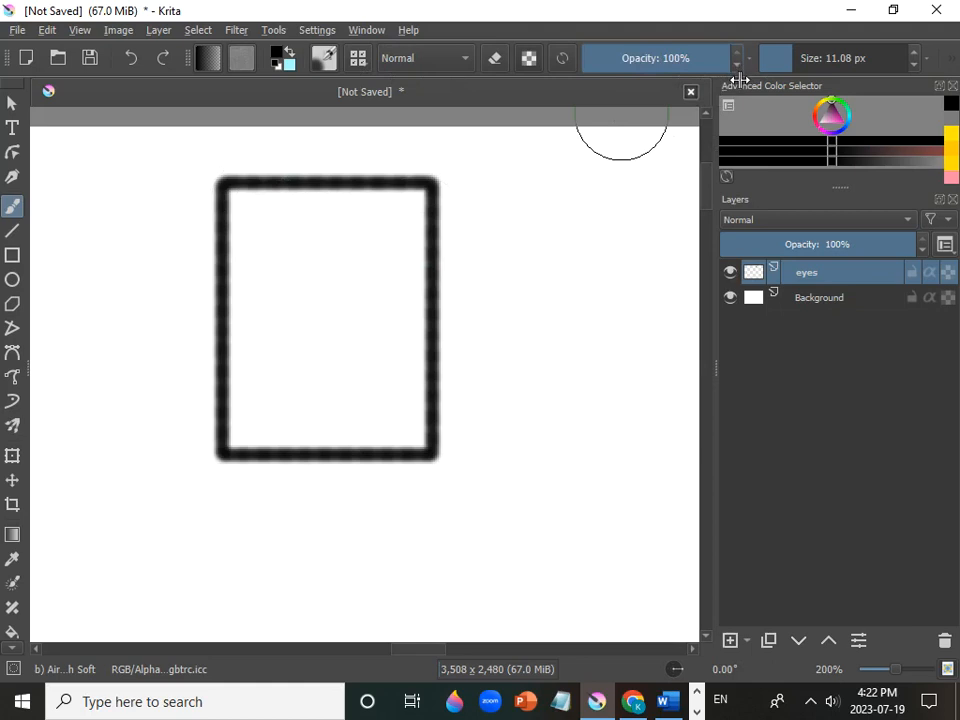
click(237, 197)
mouse_move(258, 197)
mouse_down()
mouse_move(381, 199)
mouse_move(279, 208)
mouse_move(345, 211)
mouse_move(262, 211)
mouse_move(350, 217)
mouse_up()
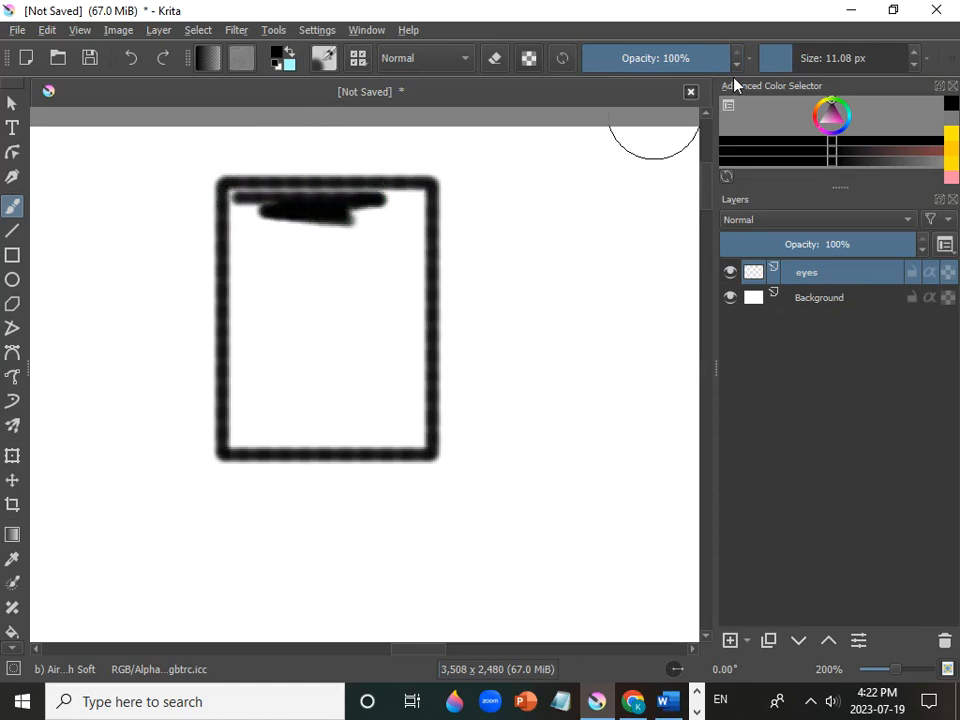
- Extend the shading downward inside the rectangle with strokes at decreasing opacities of 85%, 56%, 35% and 21%
click(711, 58)
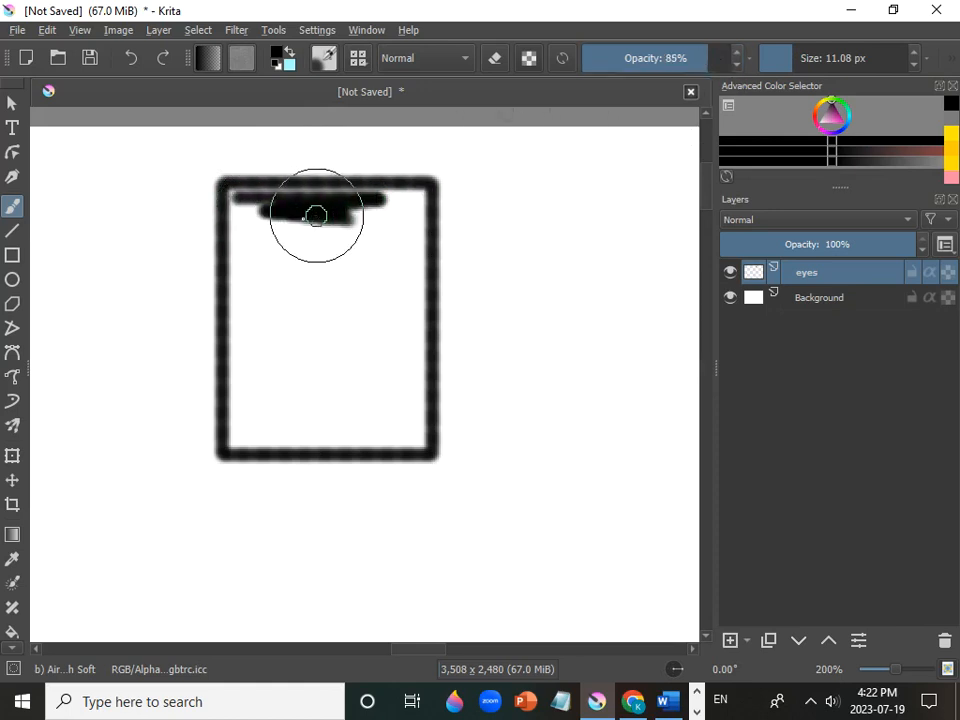
mouse_move(272, 216)
mouse_down()
mouse_move(336, 235)
mouse_move(273, 226)
mouse_up()
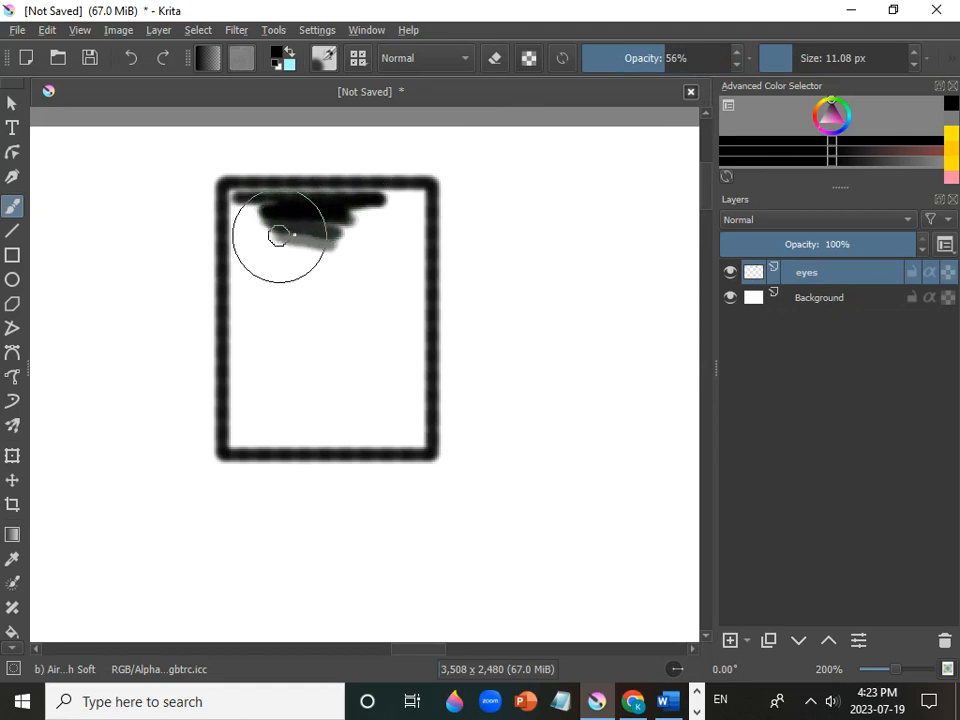
drag(329, 240, 327, 239)
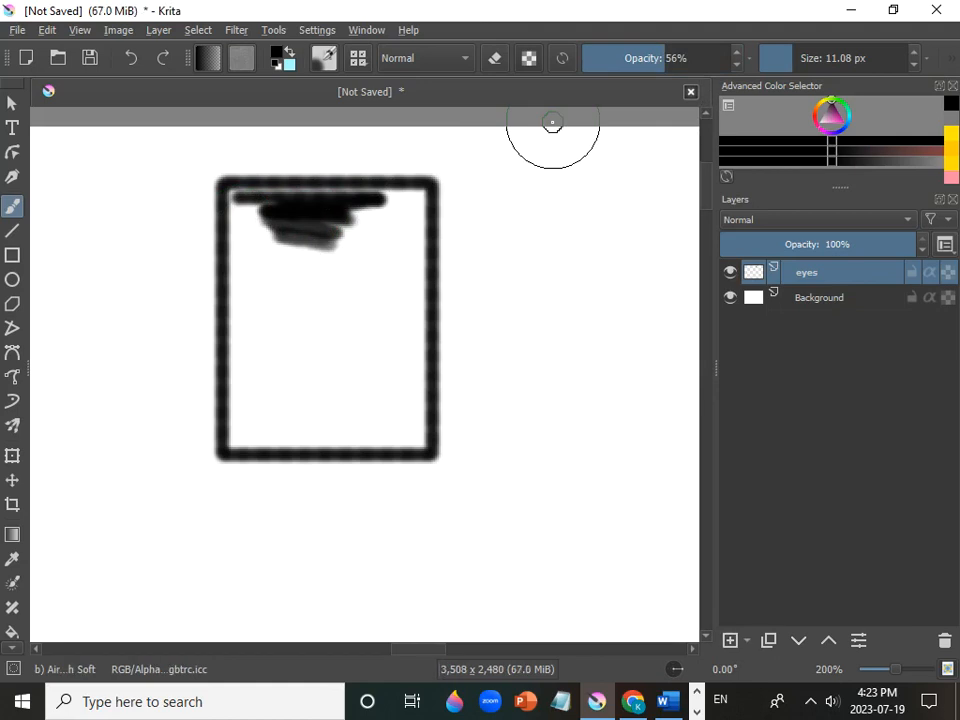
click(635, 61)
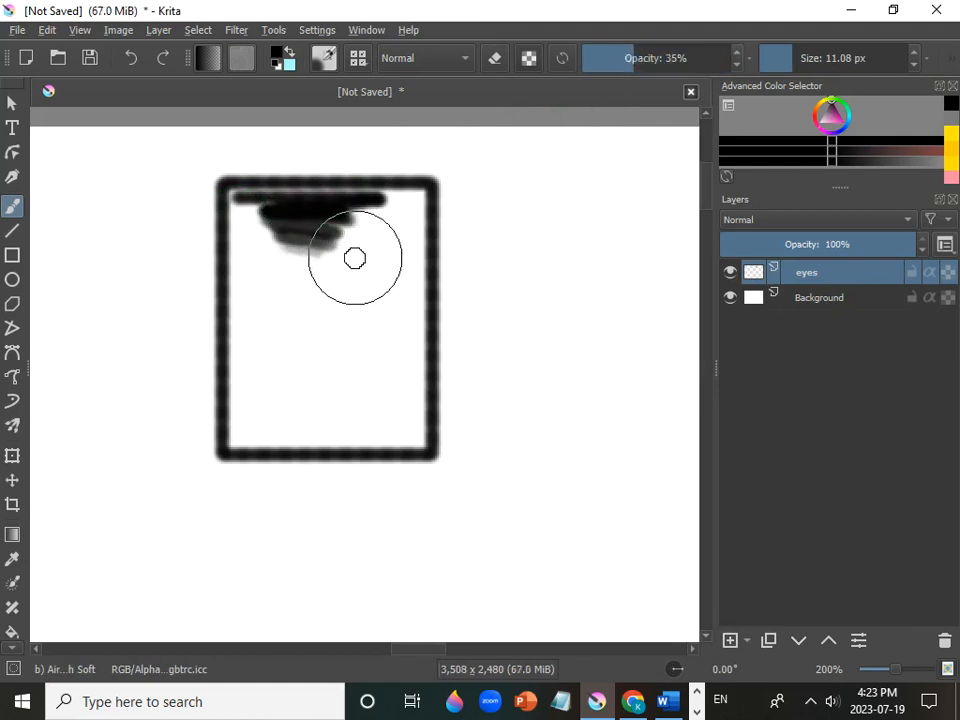
click(650, 58)
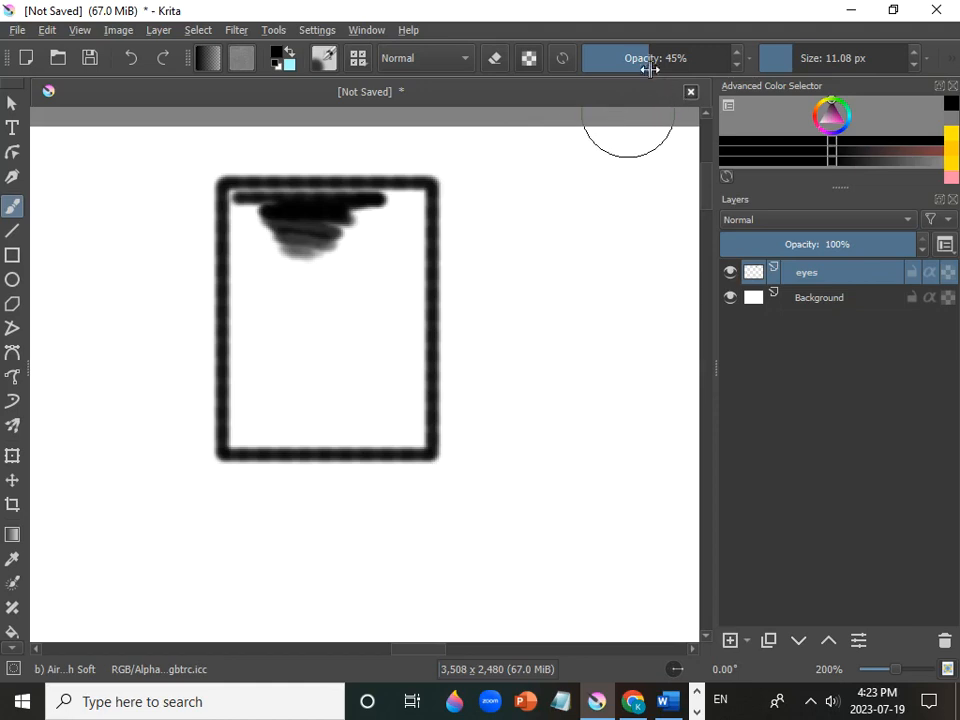
drag(650, 62, 632, 62)
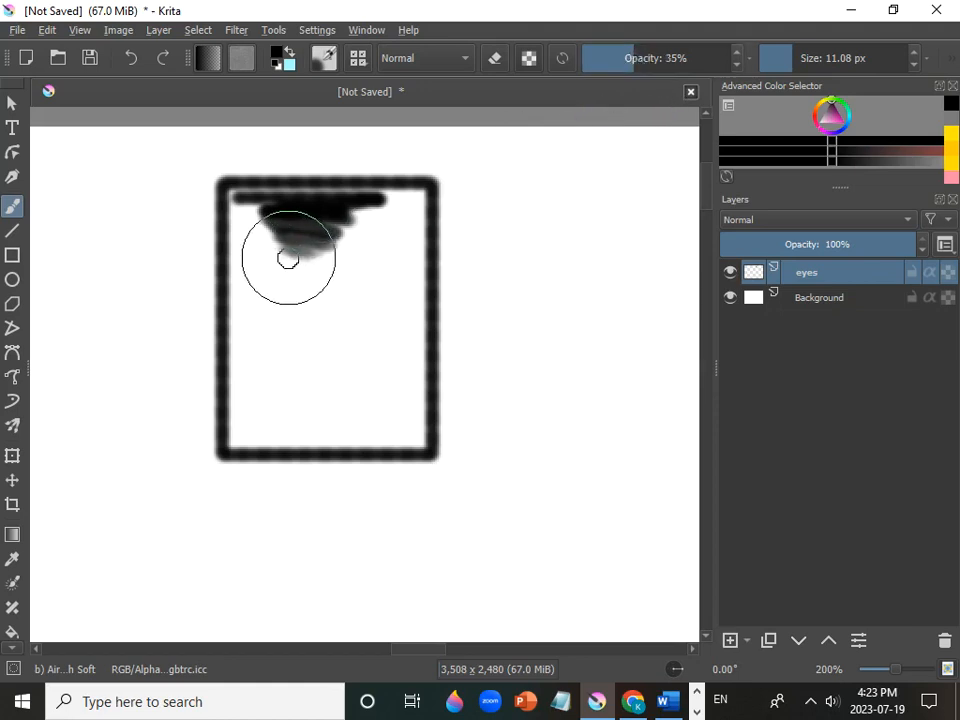
drag(282, 260, 295, 262)
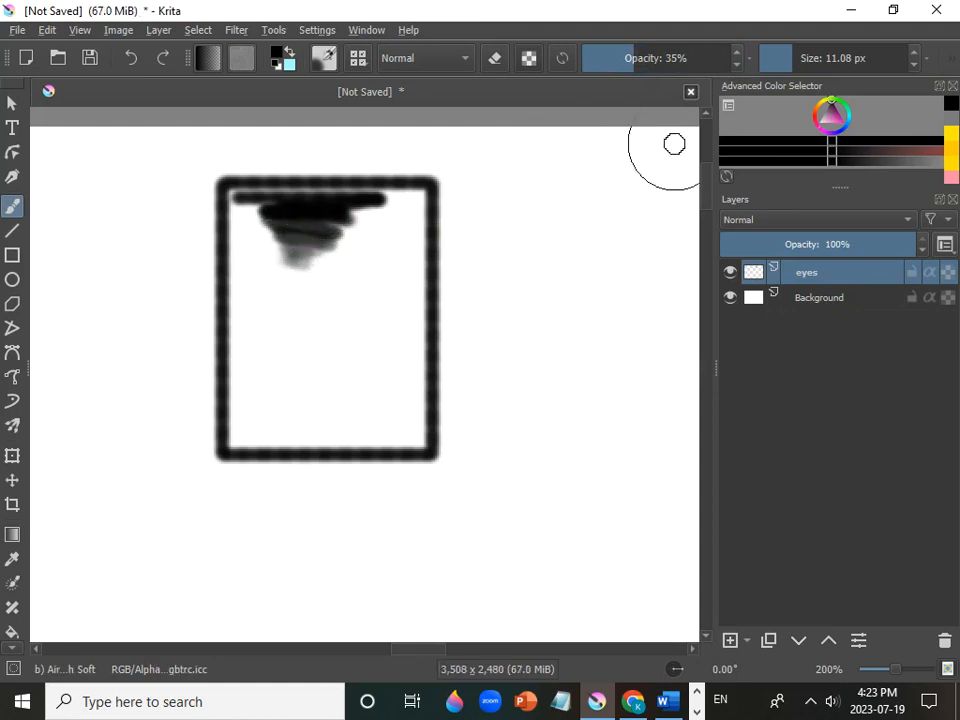
drag(613, 48, 592, 52)
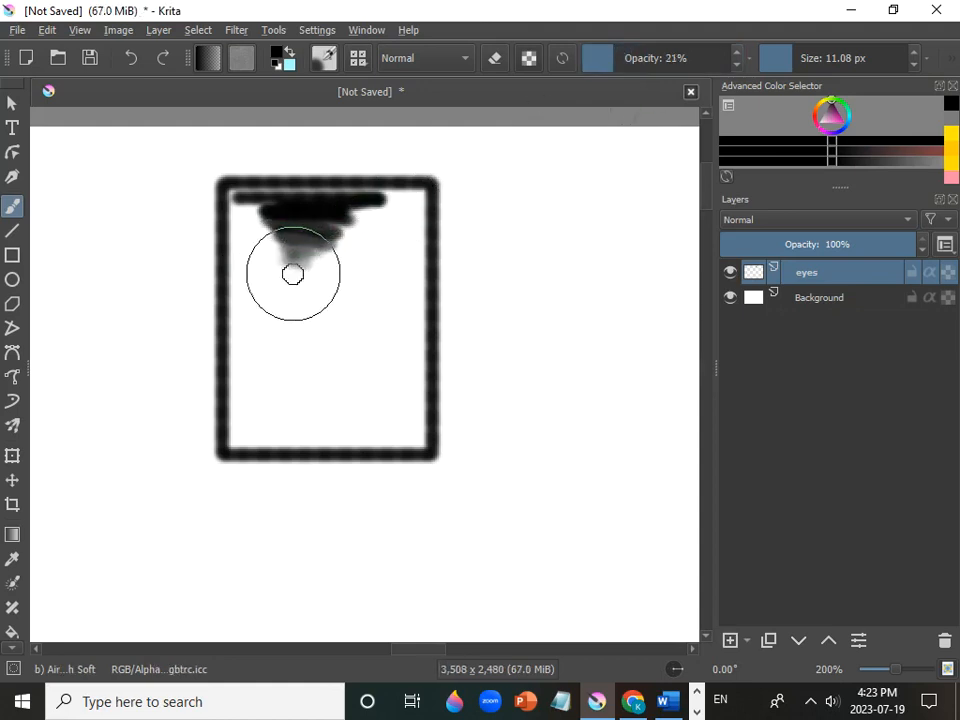
mouse_move(285, 268)
mouse_down()
mouse_move(343, 279)
mouse_move(302, 281)
mouse_up()
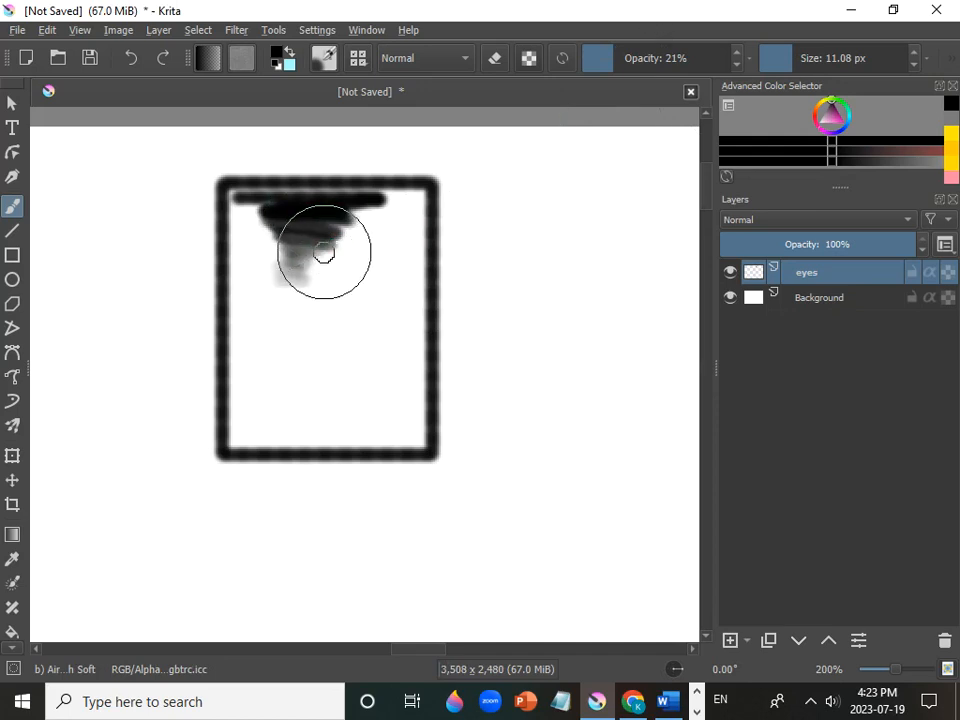
- Paint slanted strokes at 46% opacity inside the rectangle and broad ones at 67.74 px beside it
drag(650, 70, 624, 79)
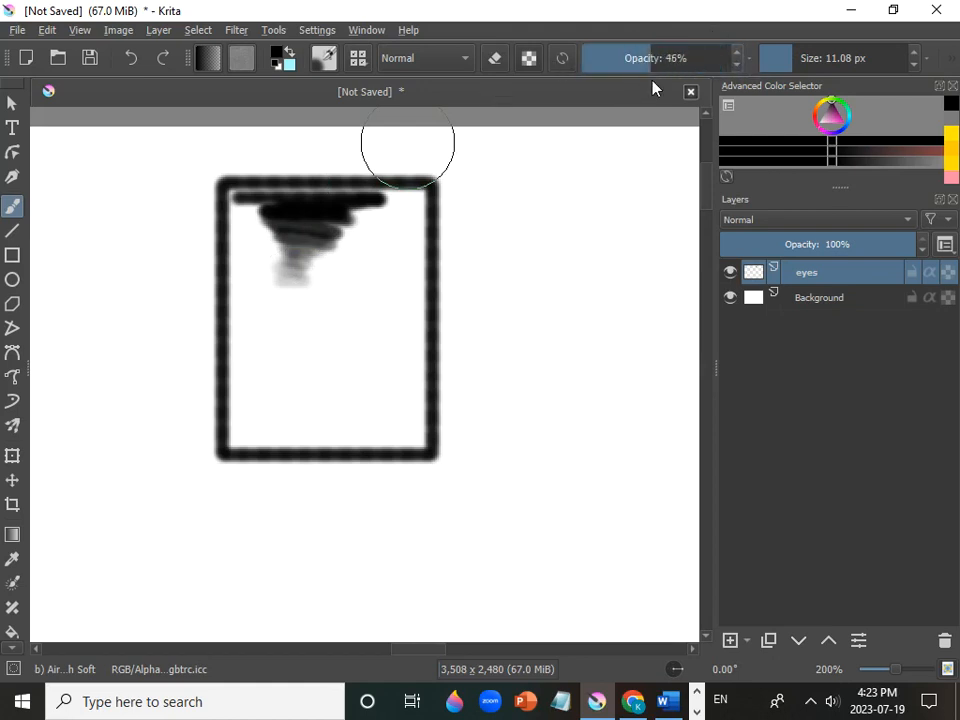
mouse_move(287, 317)
mouse_down()
mouse_move(425, 344)
mouse_move(309, 316)
mouse_move(363, 333)
mouse_move(306, 330)
mouse_move(359, 351)
mouse_move(303, 332)
mouse_move(404, 363)
mouse_move(371, 340)
mouse_up()
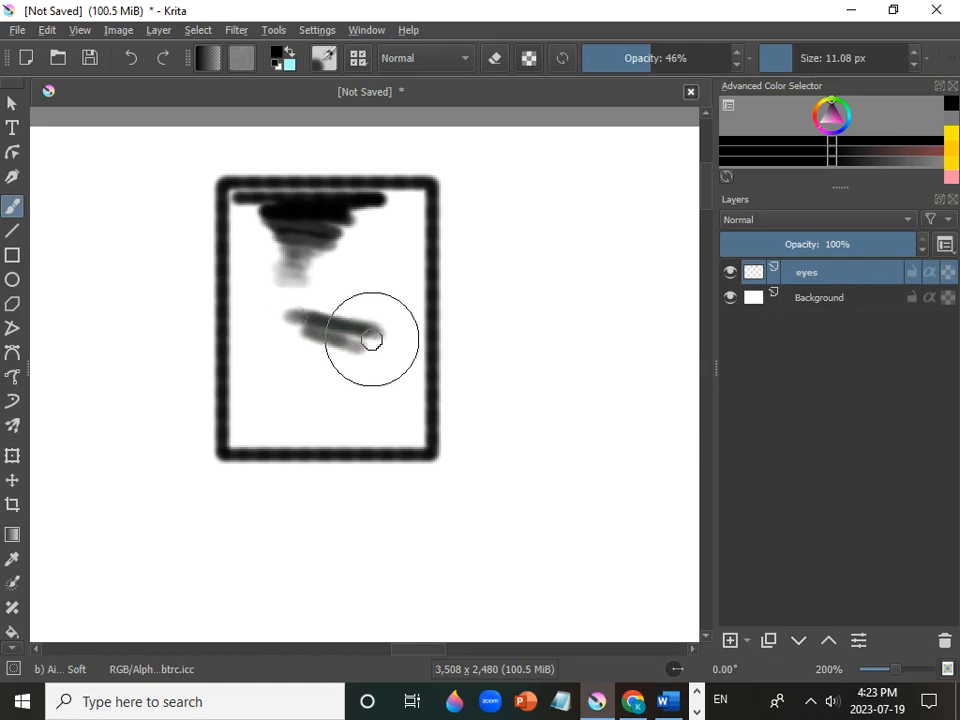
key(ctrl+z)
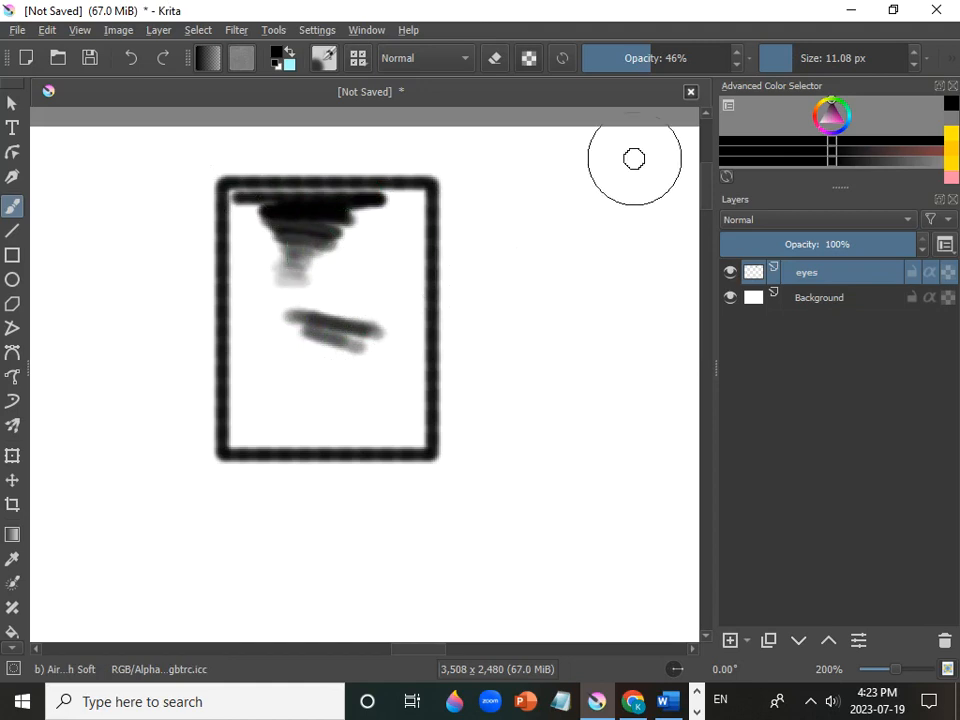
drag(673, 154, 657, 170)
mouse_move(510, 186)
mouse_down()
mouse_move(649, 205)
mouse_move(495, 191)
mouse_move(630, 211)
mouse_move(477, 255)
mouse_move(640, 292)
mouse_move(517, 301)
mouse_move(661, 342)
mouse_move(701, 364)
mouse_move(619, 160)
mouse_move(448, 337)
mouse_move(511, 252)
mouse_move(512, 356)
mouse_move(610, 104)
mouse_move(564, 413)
mouse_up()
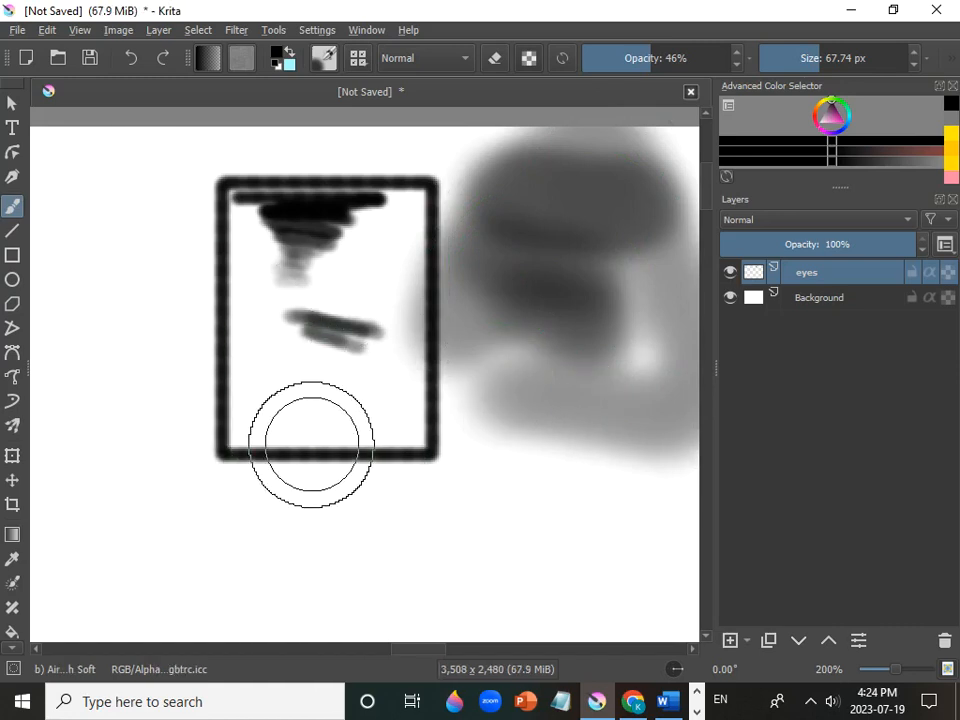
- Undo the broad strokes, the slanted strokes and the lightest parts of the shading
key(ctrl+z)
key(ctrl+z)
key(ctrl+z)
key(ctrl+z)
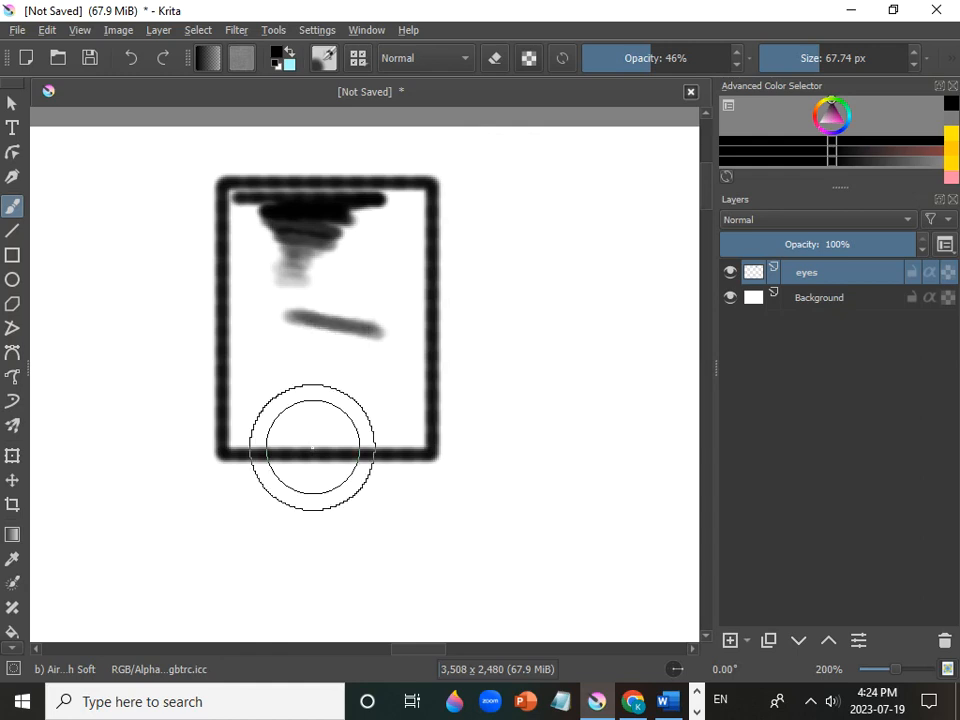
key(ctrl+z)
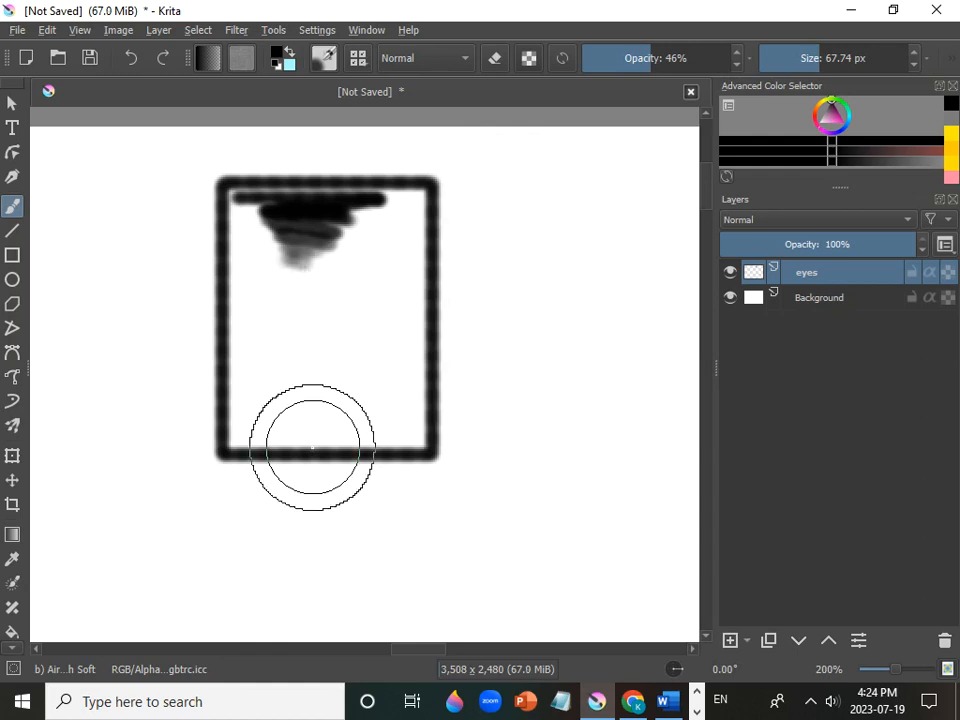
key(ctrl+z)
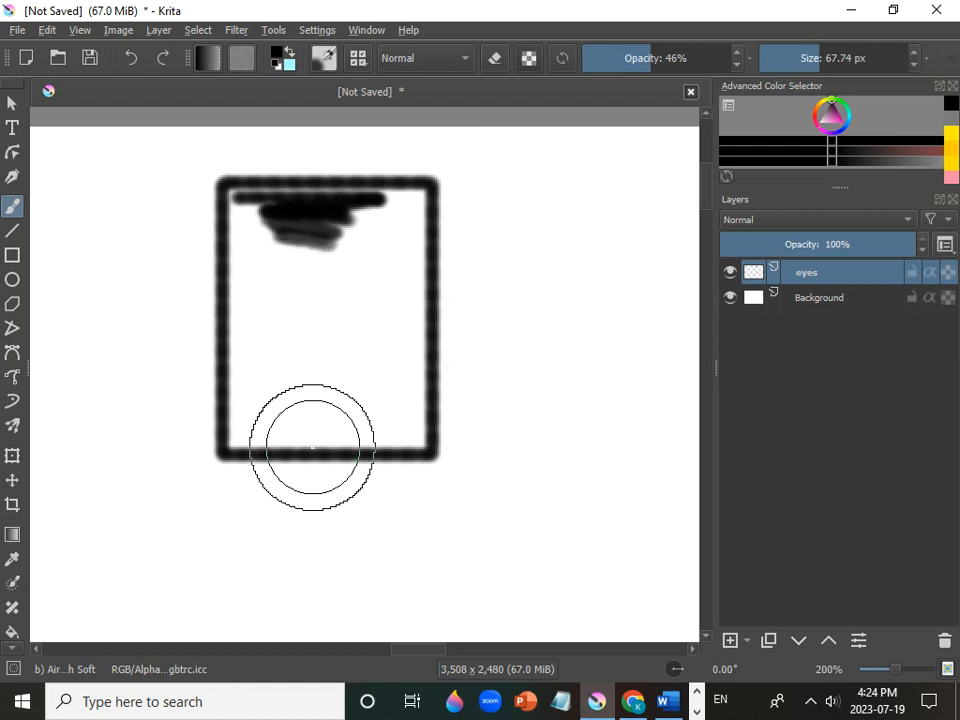
- Turn on eraser mode and rub over the lower part of the shading at 46% opacity
click(495, 58)
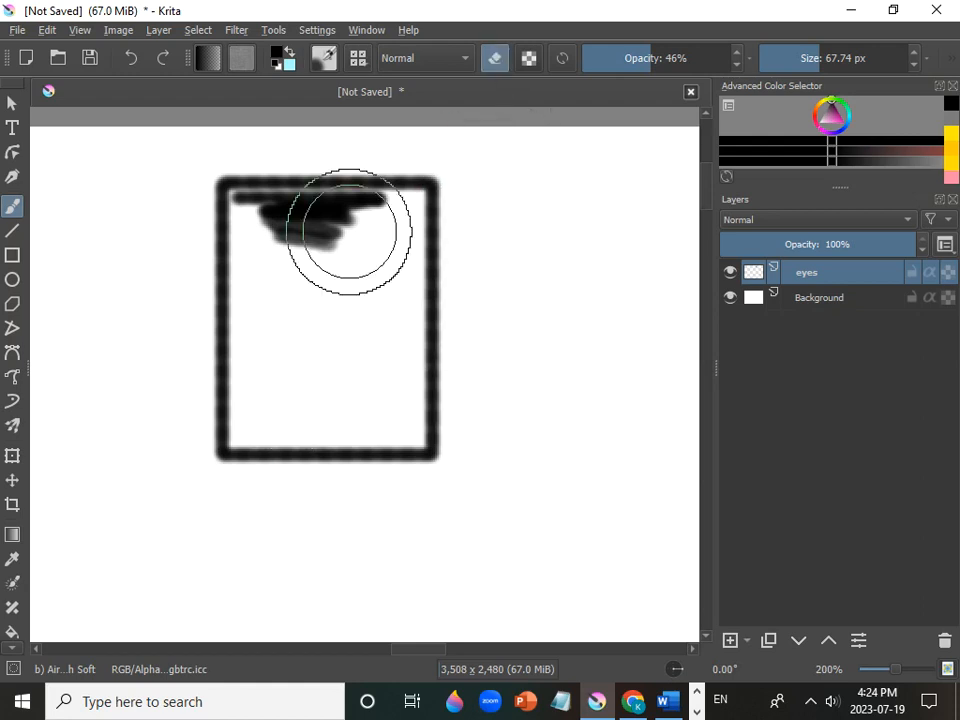
mouse_move(287, 271)
mouse_down()
mouse_move(339, 274)
mouse_move(266, 268)
mouse_move(355, 286)
mouse_up()
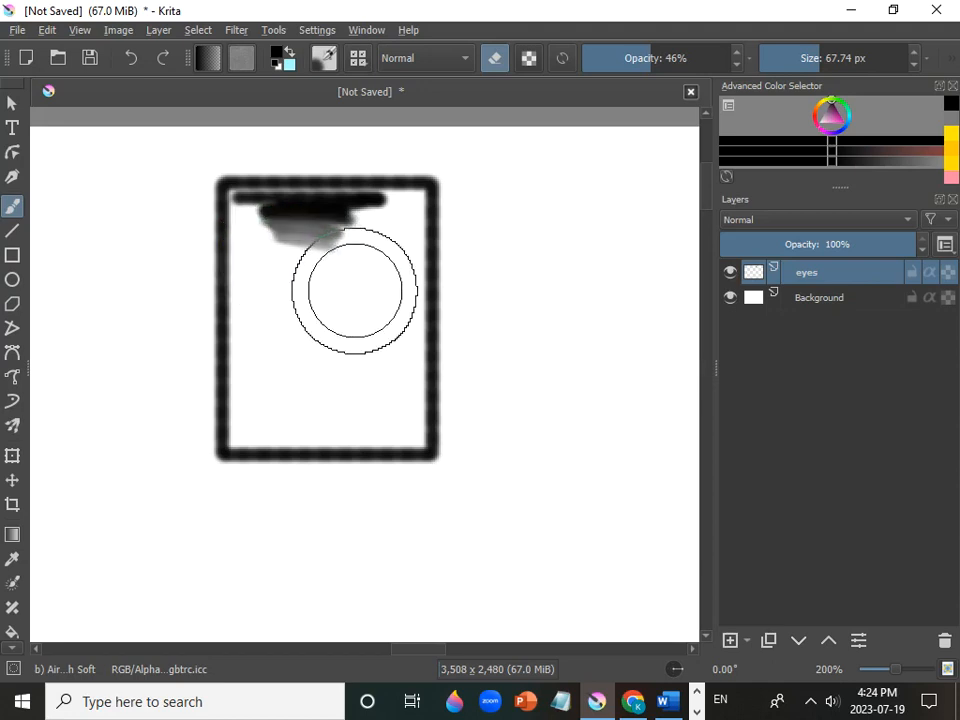
- Undo the erasing, all remaining shading strokes and the rectangle outline
key(ctrl+z)
key(ctrl+z)
key(ctrl+z)
key(ctrl+z)
key(ctrl+z)
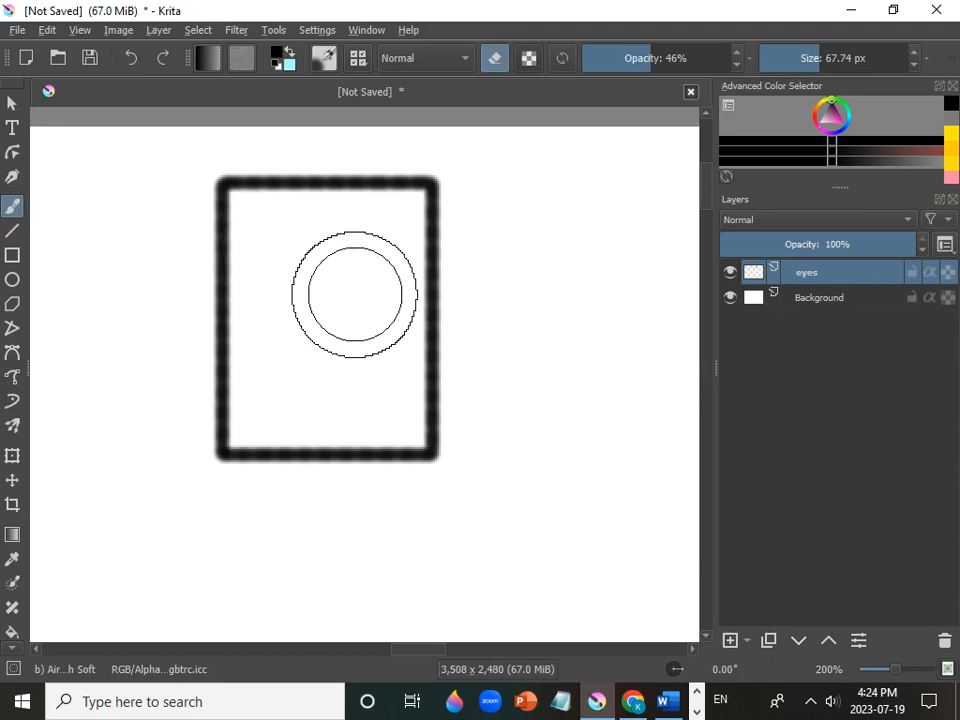
key(ctrl+z)
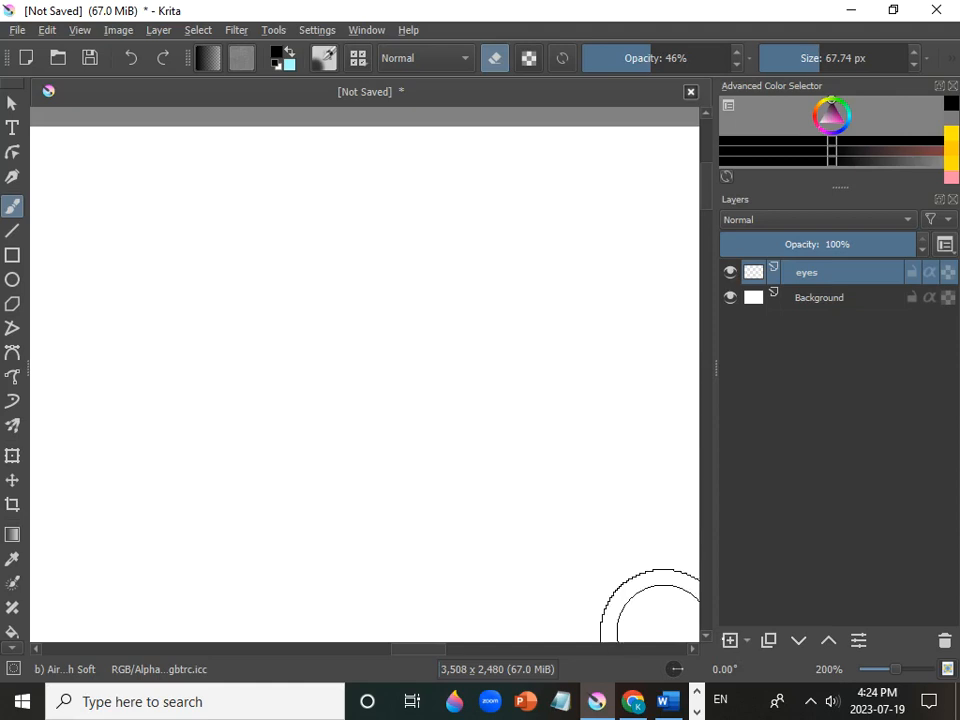
- Locate the two drawn eyes on the canvas and frame the second eye at 400% zoom
scroll(880, 676, down, 6)
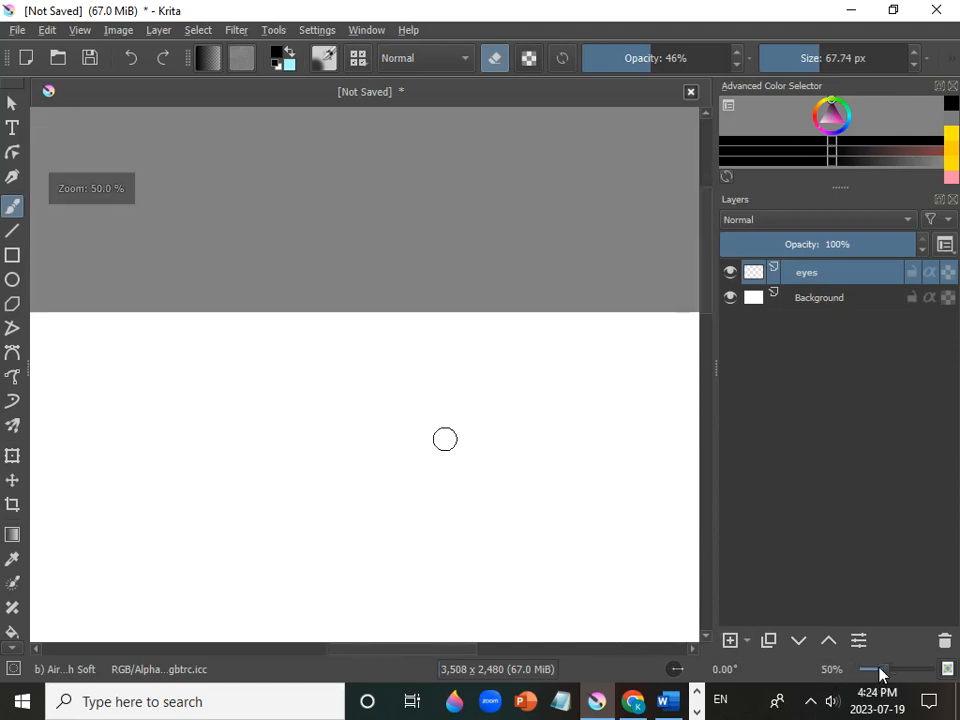
click(706, 640)
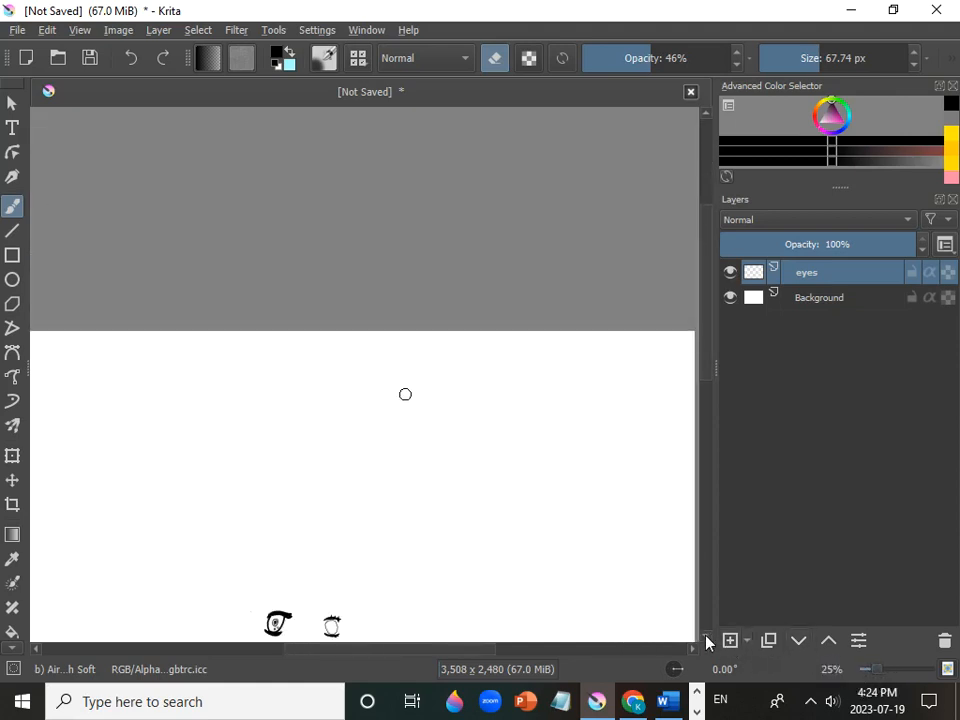
click(706, 637)
click(706, 637)
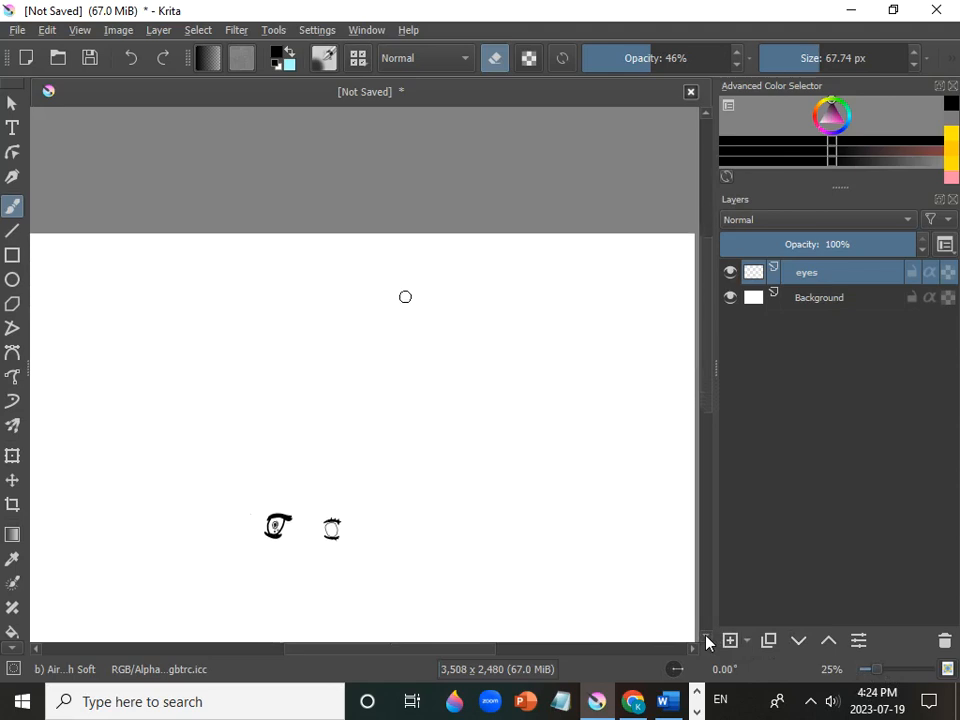
click(706, 637)
click(706, 637)
click(706, 637)
click(706, 637)
click(706, 637)
click(706, 640)
click(706, 640)
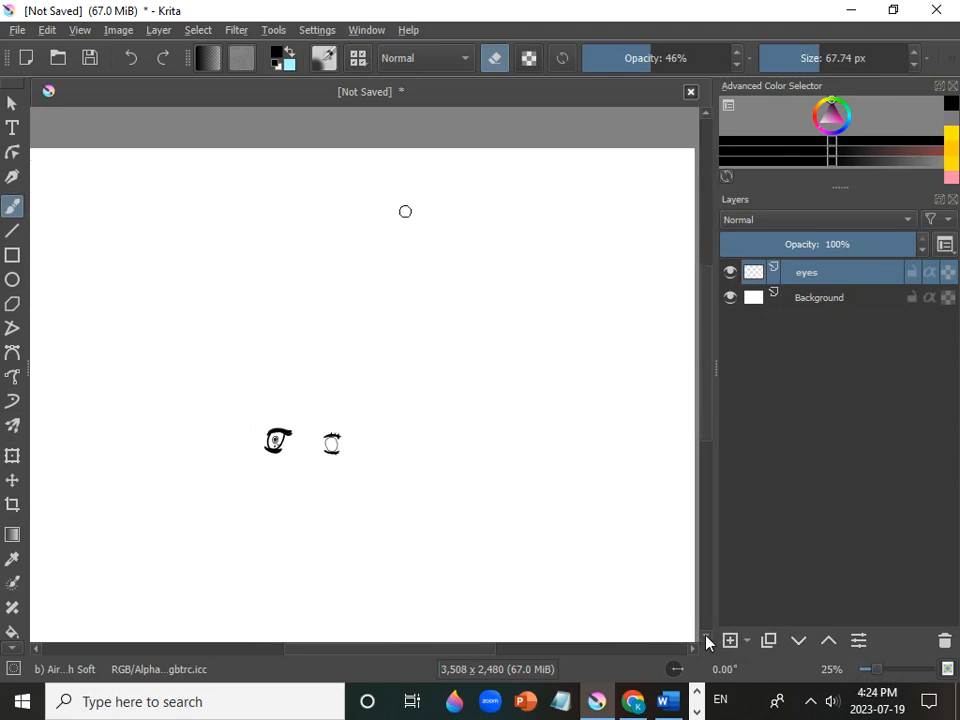
click(706, 640)
click(706, 640)
click(706, 640)
click(706, 640)
click(706, 640)
click(706, 640)
click(706, 640)
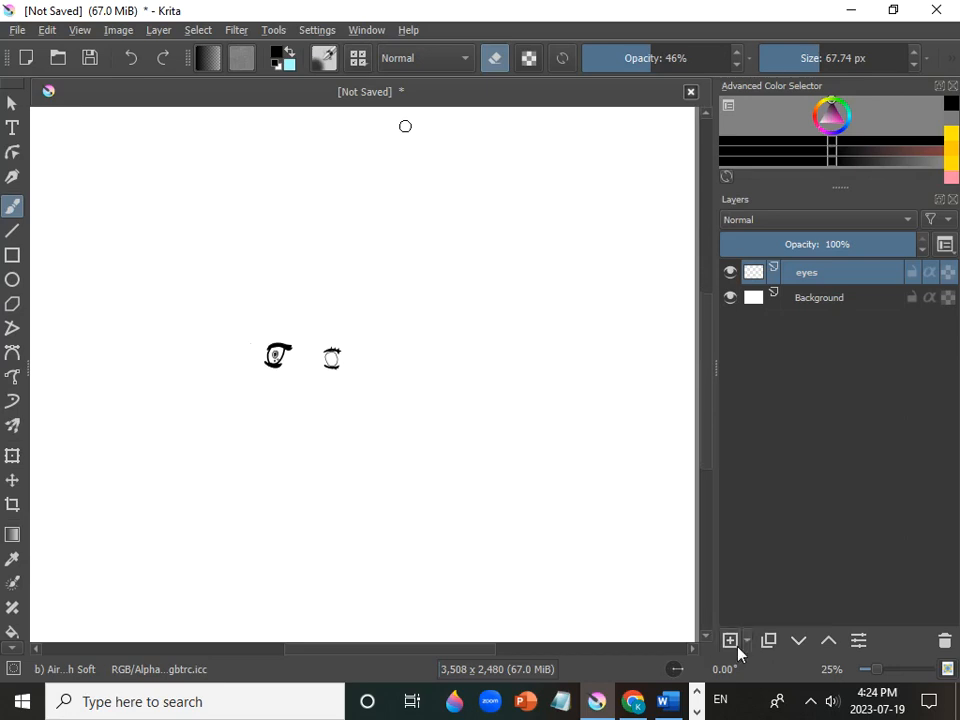
drag(876, 671, 896, 681)
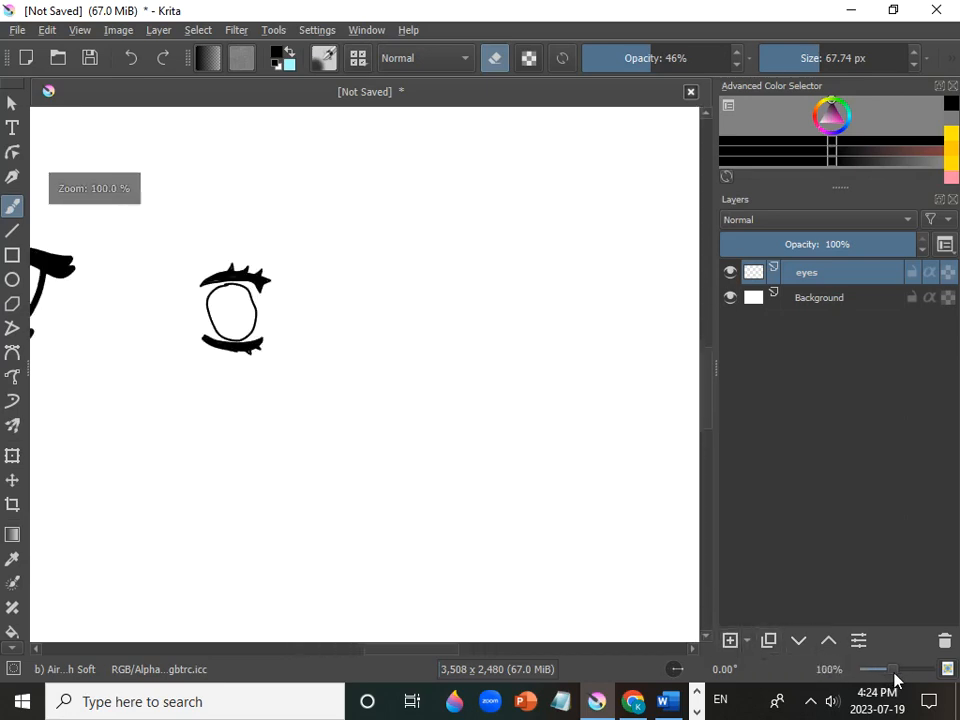
drag(440, 650, 412, 647)
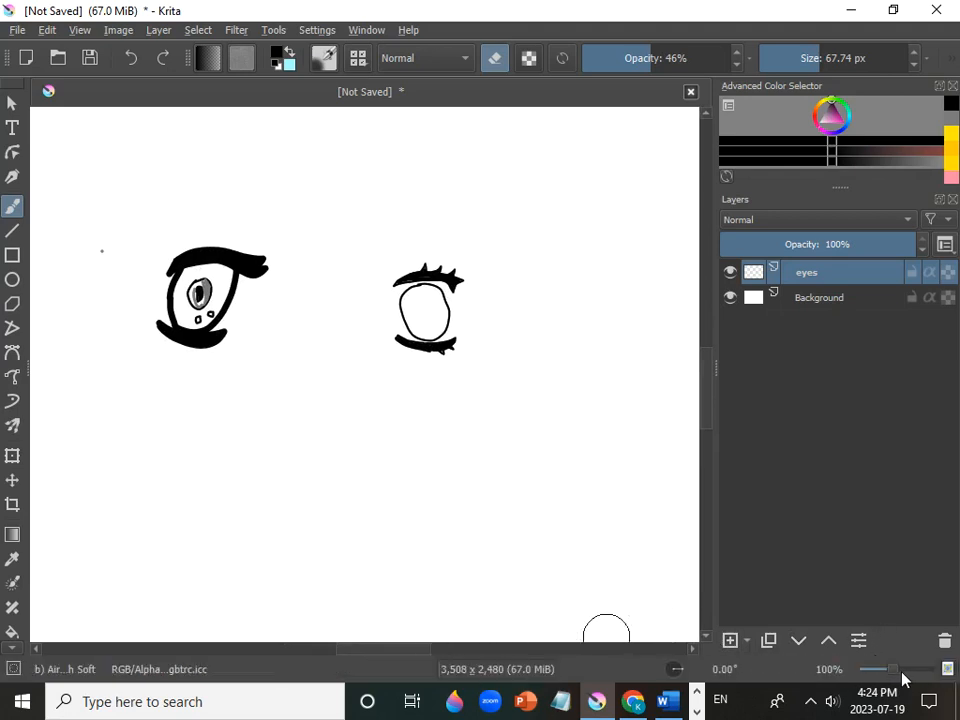
drag(897, 676, 906, 671)
drag(389, 655, 398, 656)
drag(716, 404, 709, 386)
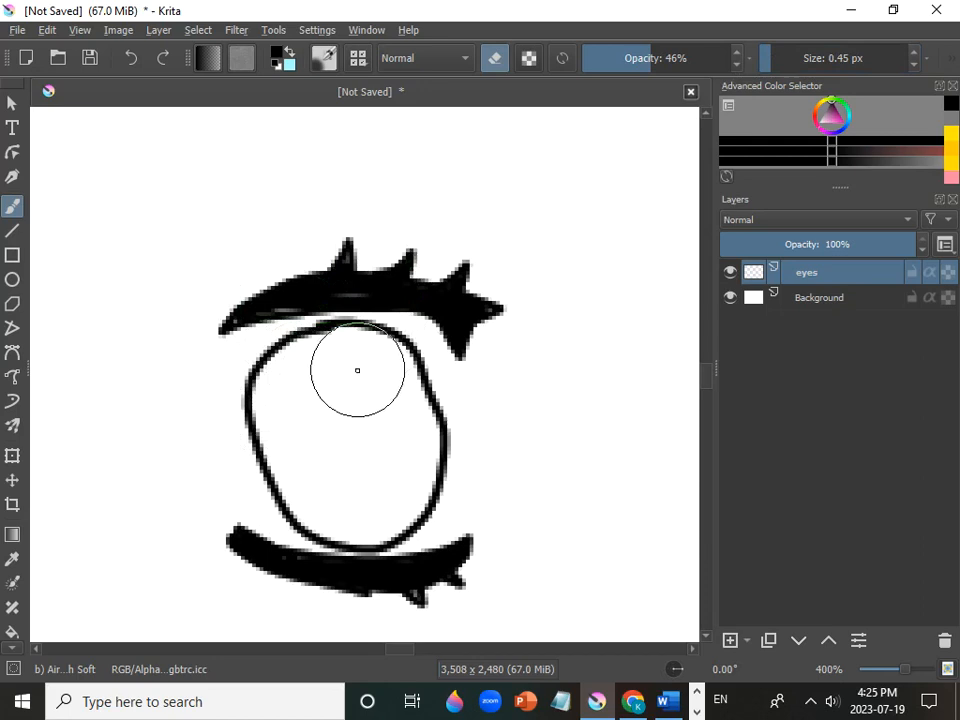
- Turn off eraser mode and paint a short soft stroke inside the iris's upper edge at 46% opacity and 4.04 px
click(798, 60)
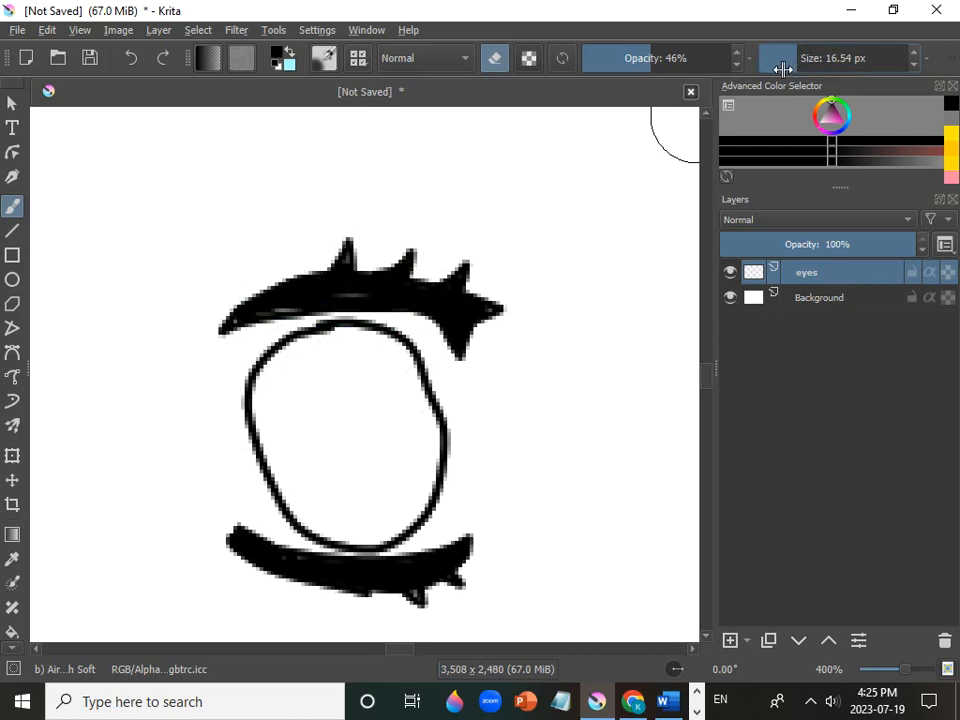
click(494, 65)
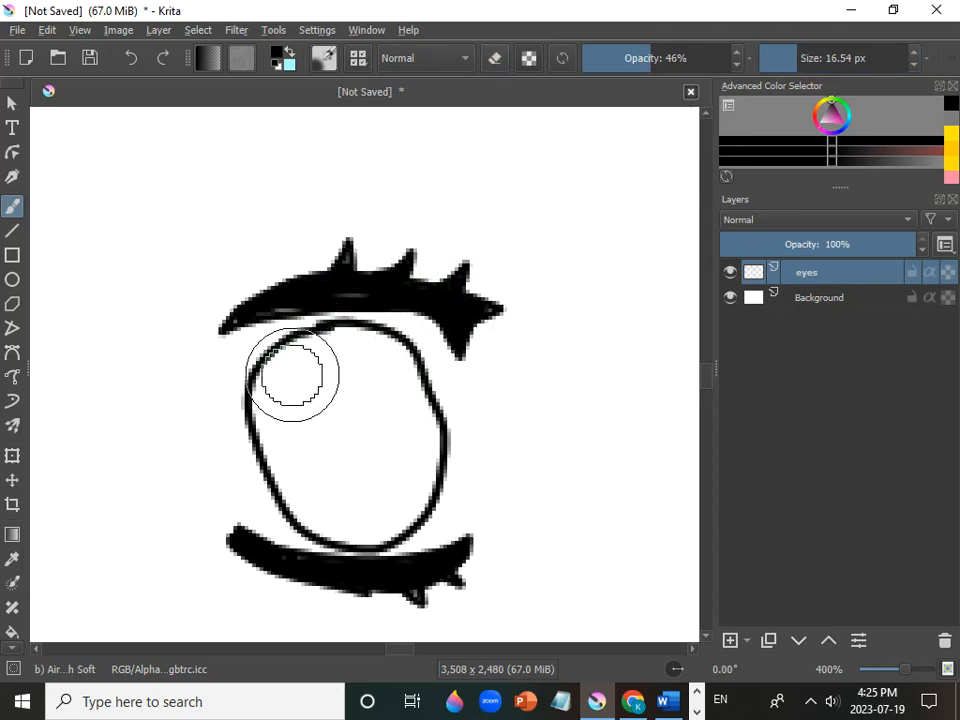
click(781, 62)
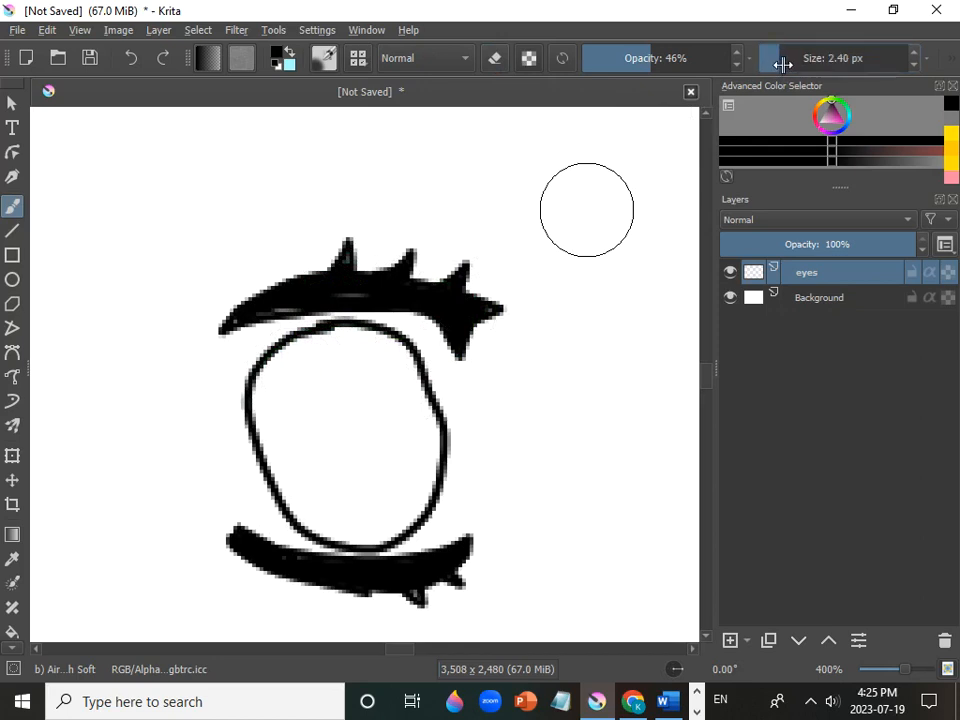
click(298, 357)
drag(310, 352, 354, 336)
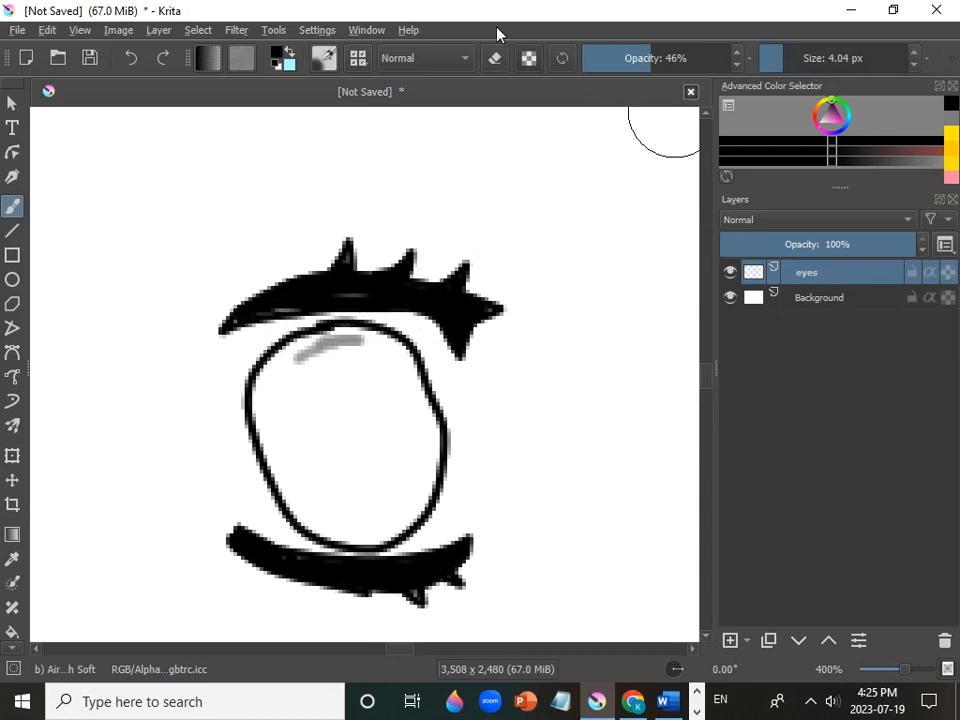
- Shade along the upper edge of the iris with dark strokes at 80% brush opacity
drag(688, 57, 737, 60)
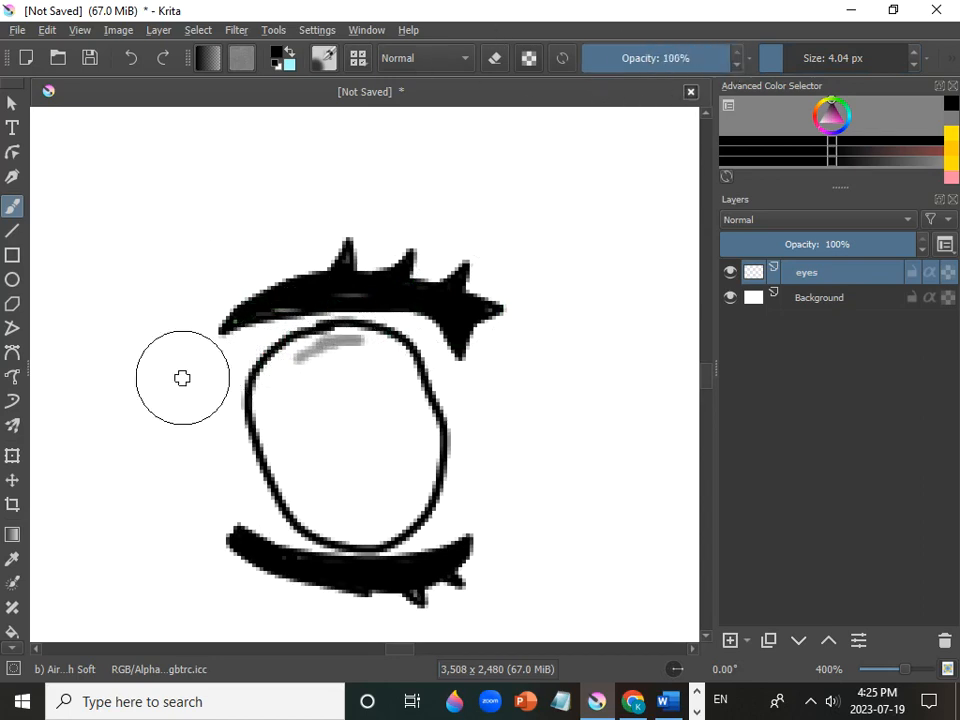
click(699, 58)
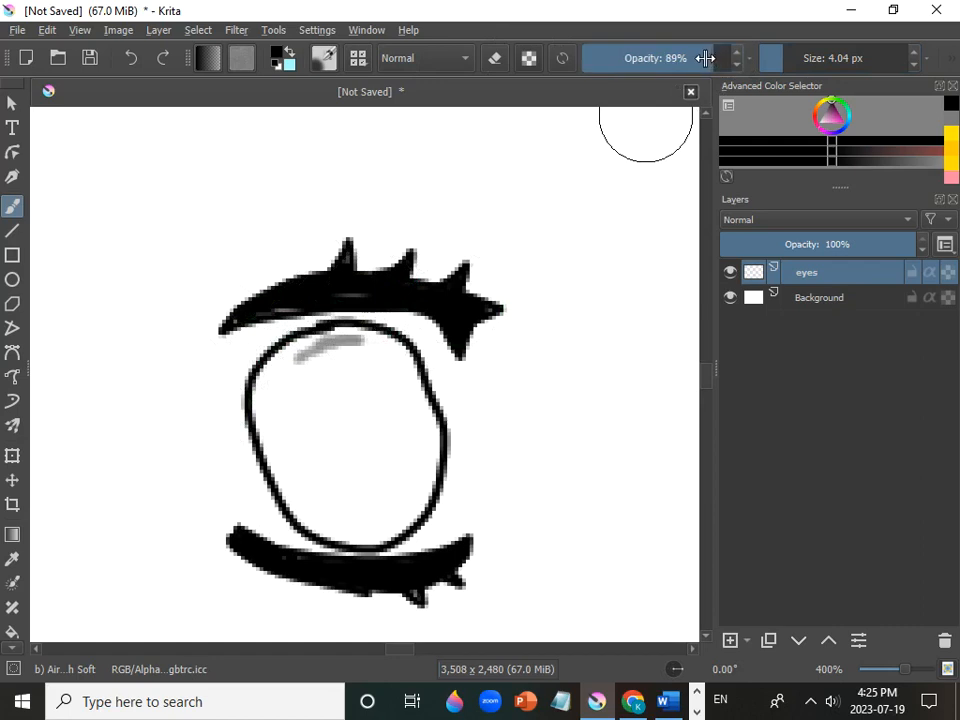
mouse_move(253, 388)
mouse_down()
mouse_move(266, 369)
mouse_move(340, 346)
mouse_up()
drag(279, 375, 347, 345)
mouse_move(261, 392)
mouse_down()
mouse_move(307, 348)
mouse_move(256, 397)
mouse_move(268, 371)
mouse_up()
mouse_move(358, 325)
mouse_down()
mouse_move(386, 337)
mouse_move(371, 343)
mouse_up()
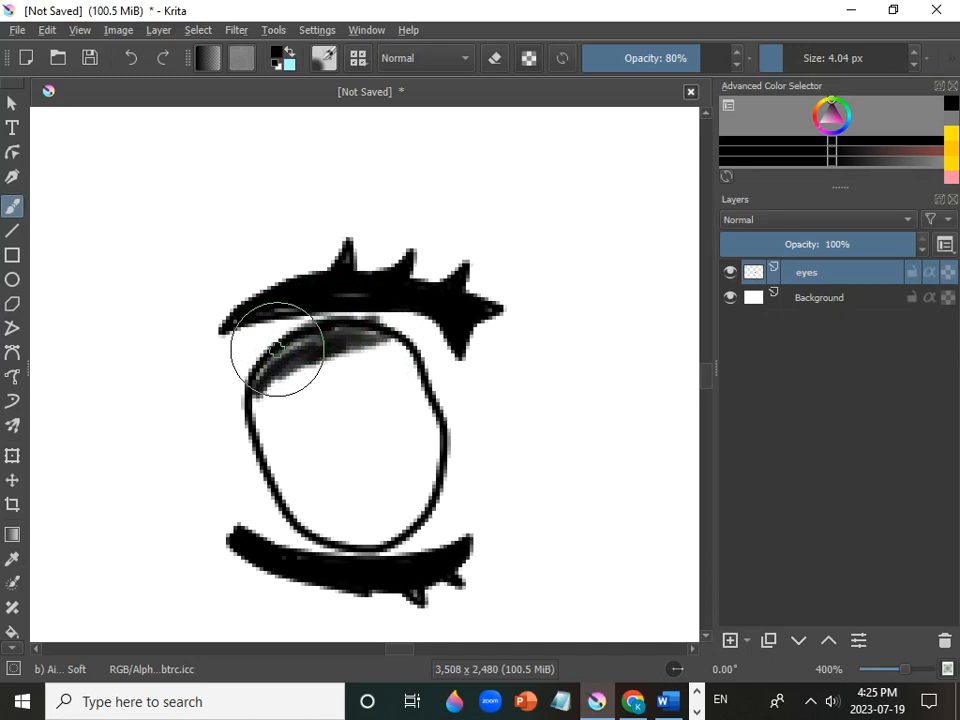
- Extend the iris shading downward with slanted strokes, lowering the brush opacity to 62% and 49%
drag(346, 365, 385, 332)
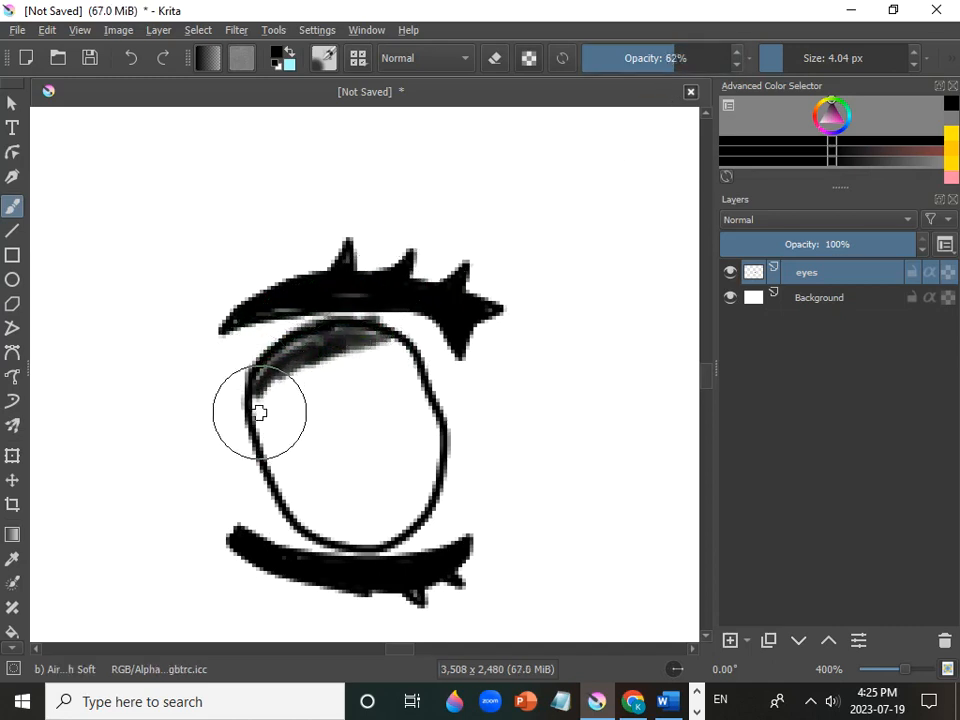
drag(289, 385, 382, 348)
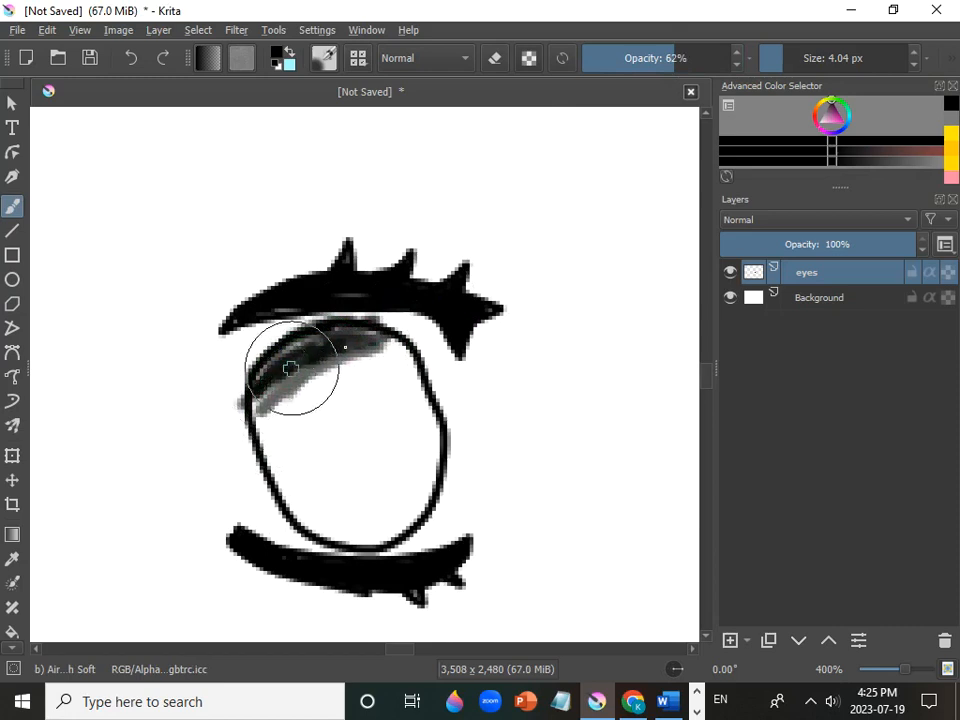
drag(268, 420, 300, 396)
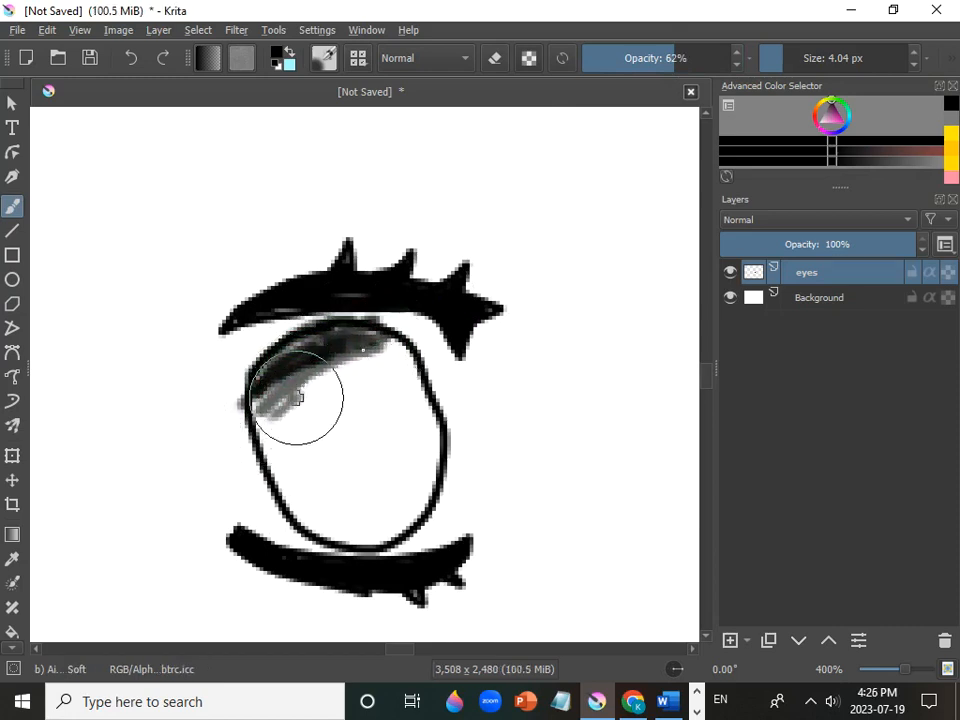
drag(667, 70, 652, 62)
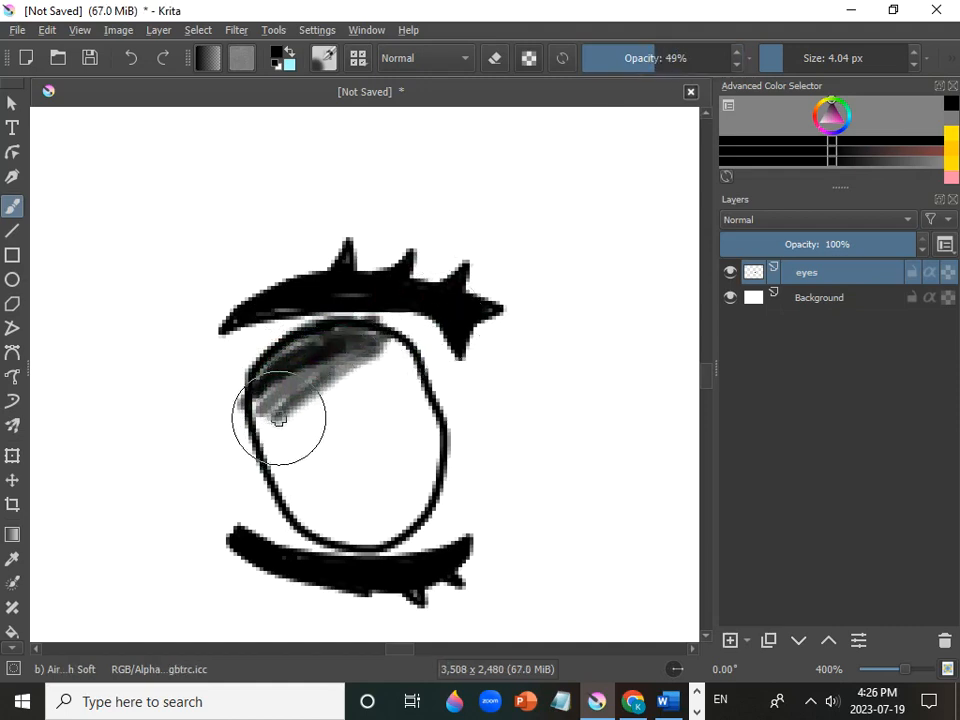
drag(371, 381, 304, 421)
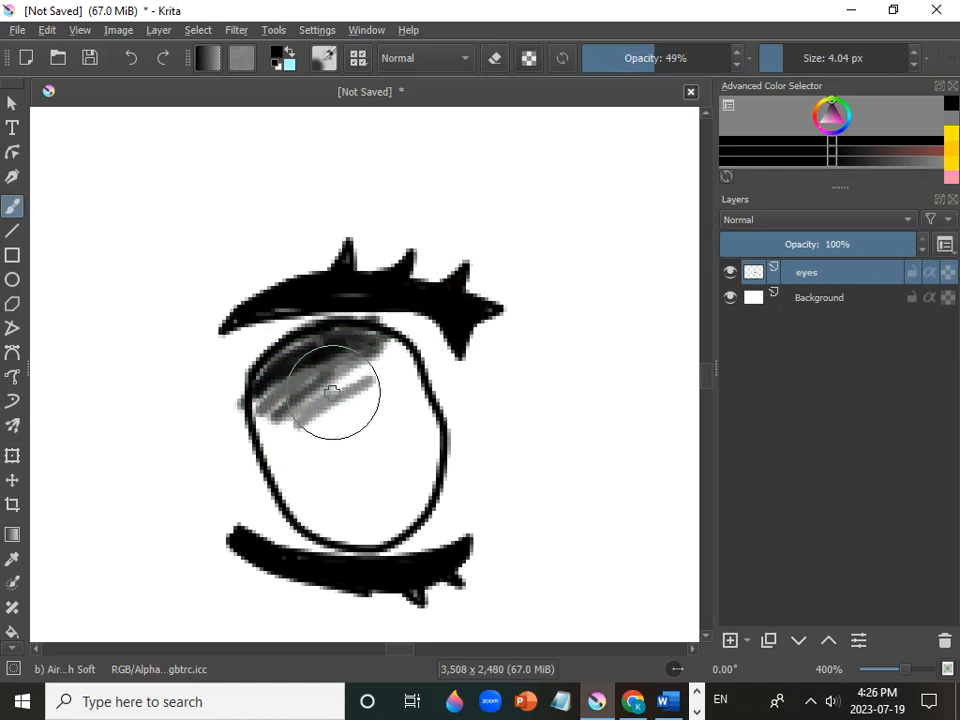
- Add lighter slanted strokes beneath the iris shading at 24% and 10% opacity
click(617, 57)
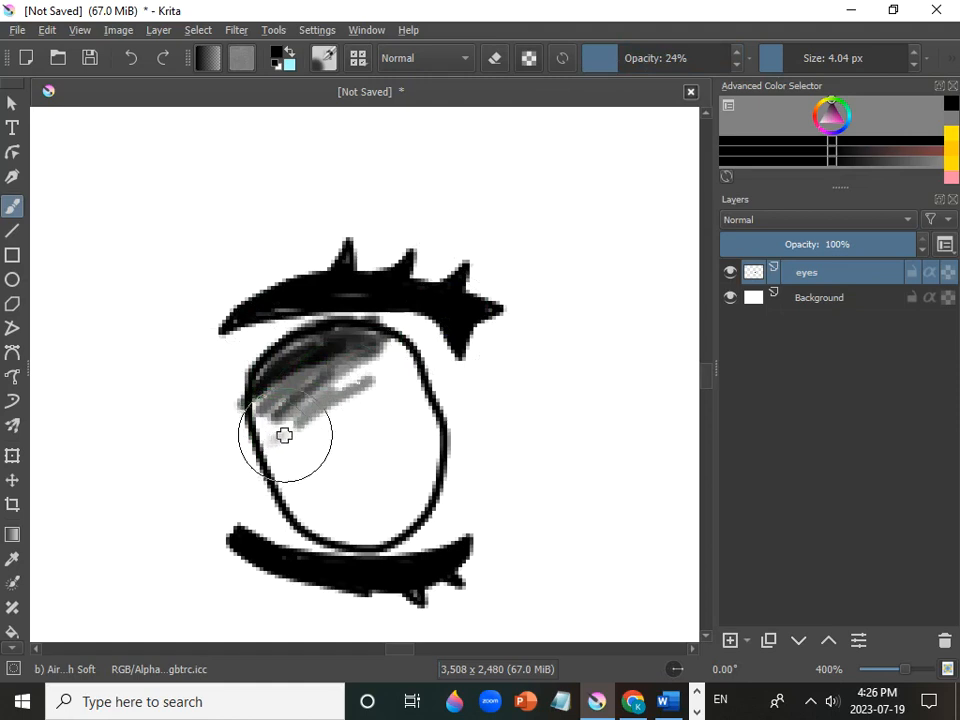
drag(375, 377, 315, 423)
drag(373, 398, 302, 443)
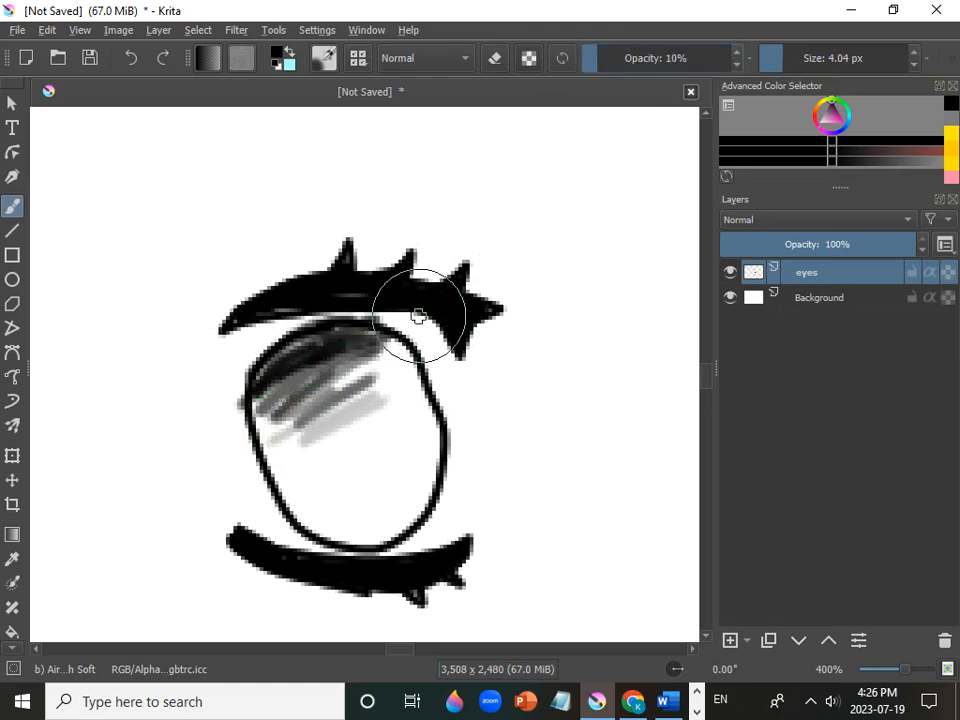
drag(293, 469, 390, 413)
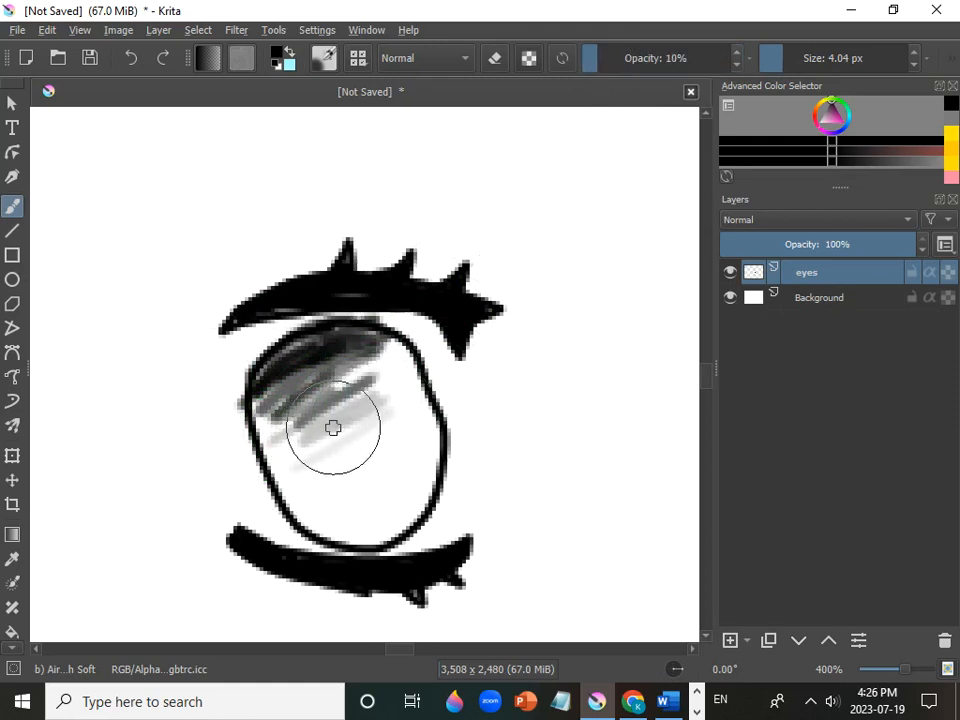
- Turn on eraser mode, set the size to 43 px, and rub over the iris shading at 10% and 24% opacity
click(497, 60)
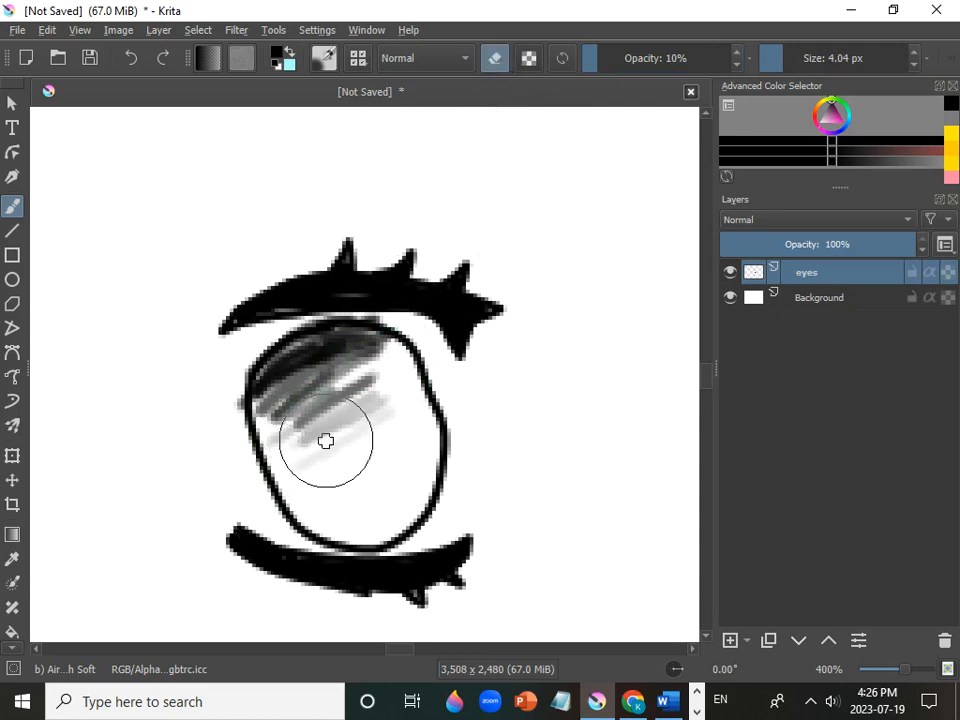
drag(788, 58, 798, 58)
mouse_move(432, 418)
mouse_down()
mouse_move(343, 435)
mouse_move(328, 390)
mouse_move(375, 409)
mouse_move(258, 409)
mouse_up()
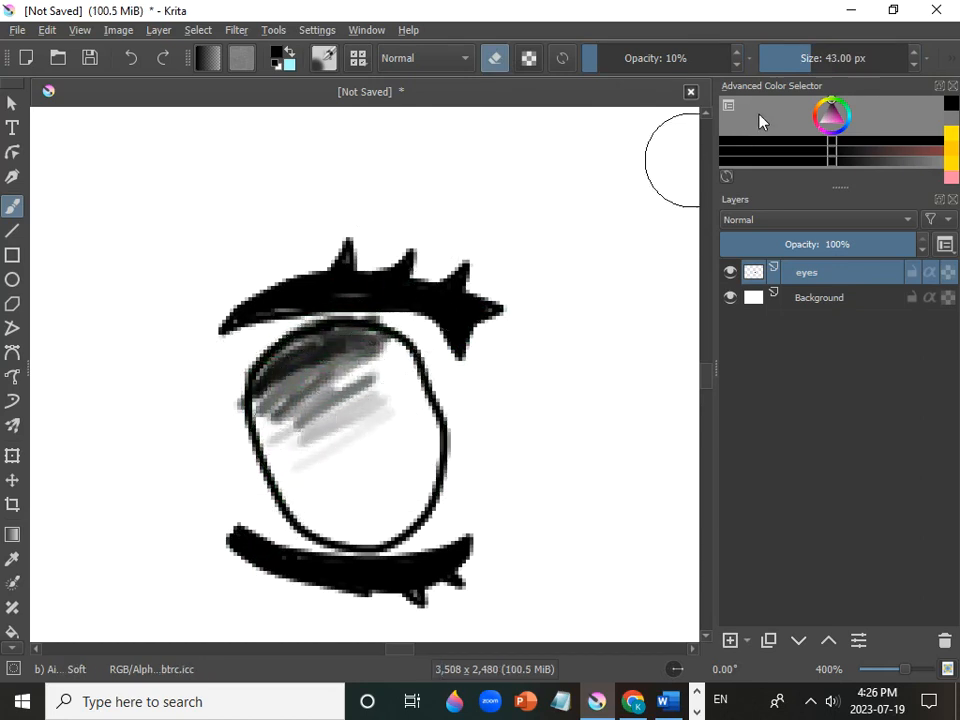
click(618, 57)
mouse_move(330, 439)
mouse_down()
mouse_move(302, 397)
mouse_move(354, 391)
mouse_move(332, 372)
mouse_move(298, 383)
mouse_up()
- Undo the erasing and all shading strokes inside the iris
key(ctrl+z)
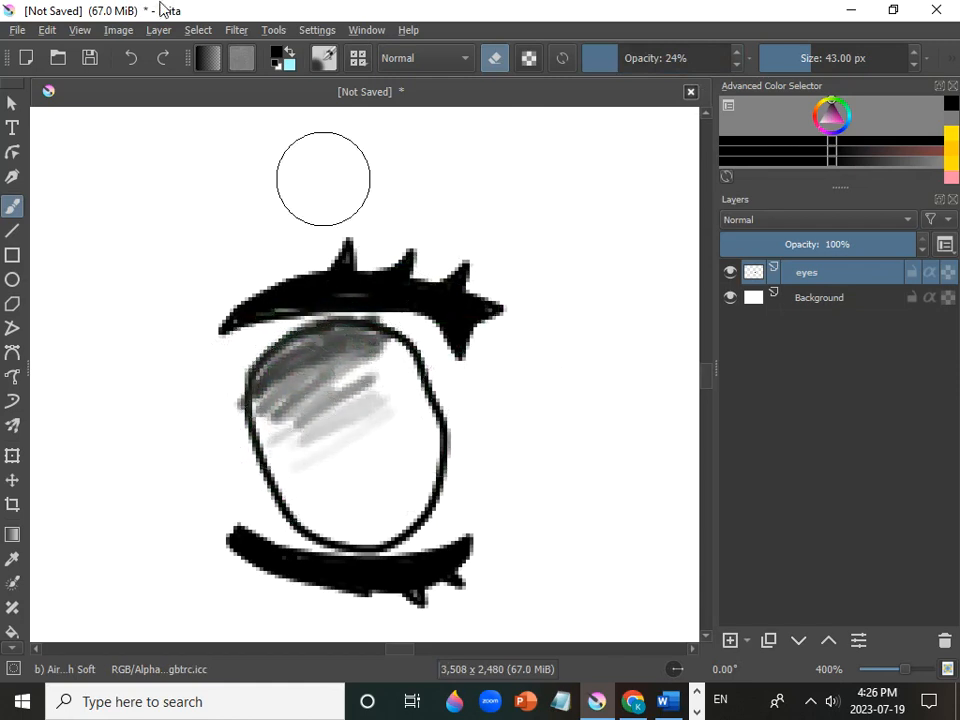
key(ctrl+z)
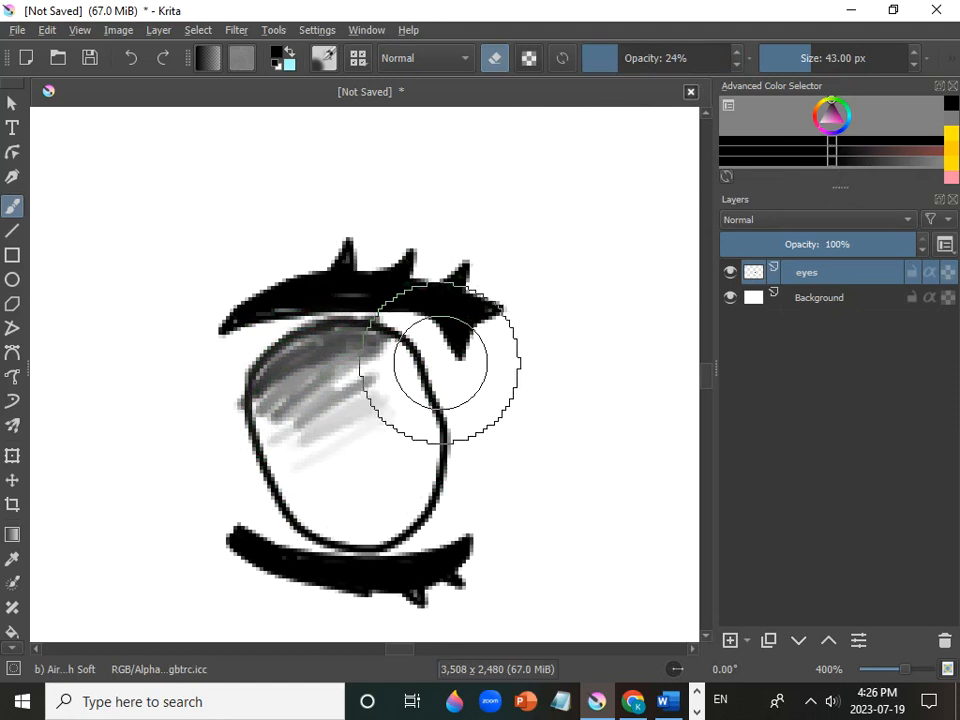
key(ctrl+z)
key(ctrl+z)
key(ctrl+z)
key(ctrl+z)
key(ctrl+z)
key(ctrl+z)
key(ctrl+z)
key(ctrl+z)
key(ctrl+z)
key(ctrl+z)
key(ctrl+z)
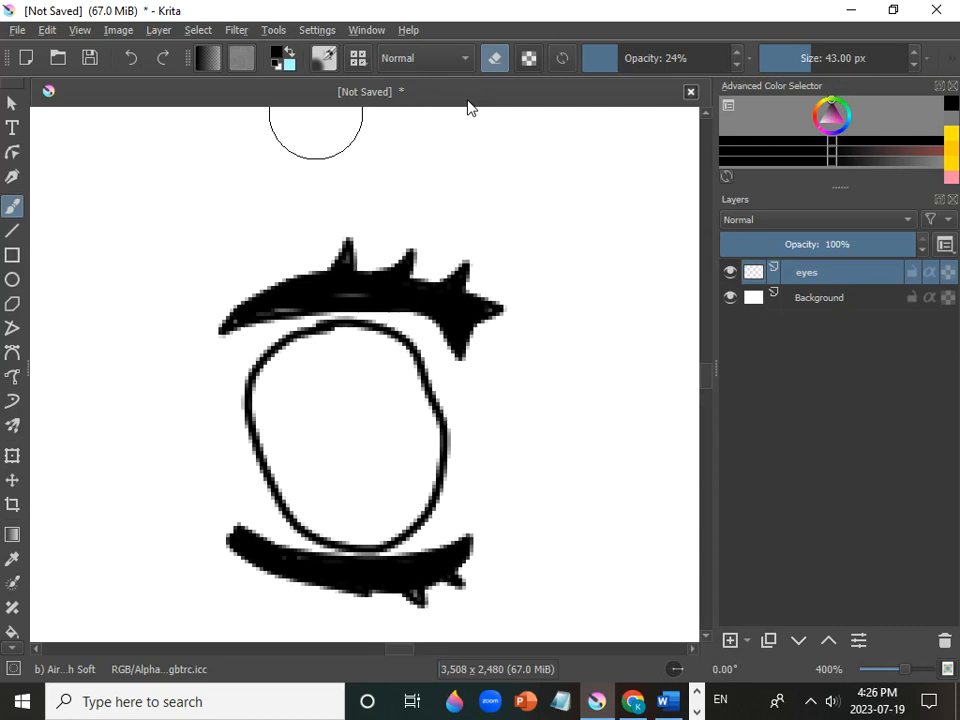
- Turn off eraser mode and softly shade the upper iris with the 43 px brush at 24% and 100% opacity
click(497, 60)
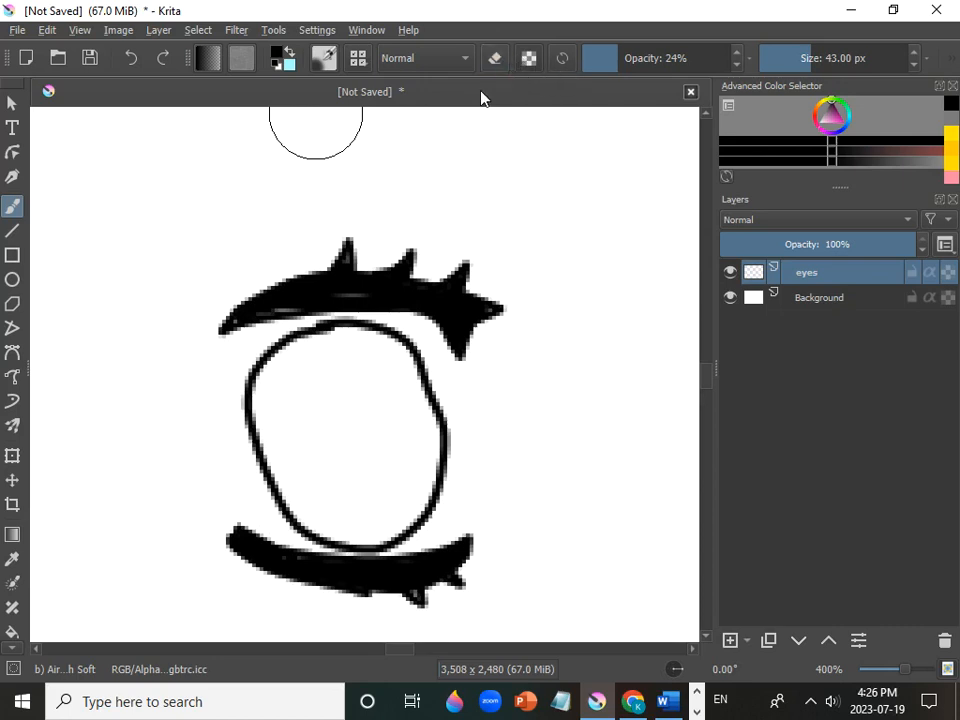
click(345, 410)
mouse_move(345, 410)
mouse_down()
mouse_move(314, 374)
mouse_move(275, 393)
mouse_move(278, 423)
mouse_move(288, 374)
mouse_move(318, 352)
mouse_move(352, 346)
mouse_move(375, 355)
mouse_move(415, 395)
mouse_up()
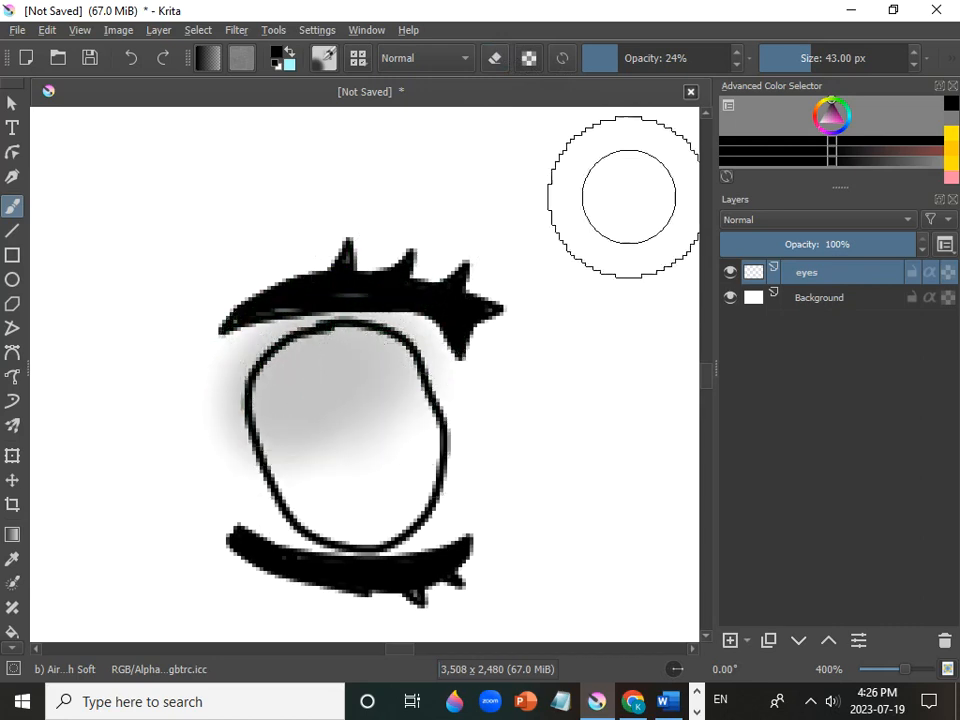
drag(686, 53, 806, 66)
mouse_move(317, 409)
mouse_down()
mouse_move(344, 325)
mouse_move(317, 331)
mouse_move(378, 337)
mouse_move(348, 423)
mouse_move(316, 425)
mouse_move(374, 402)
mouse_move(267, 432)
mouse_move(269, 357)
mouse_move(435, 350)
mouse_up()
key(ctrl+z)
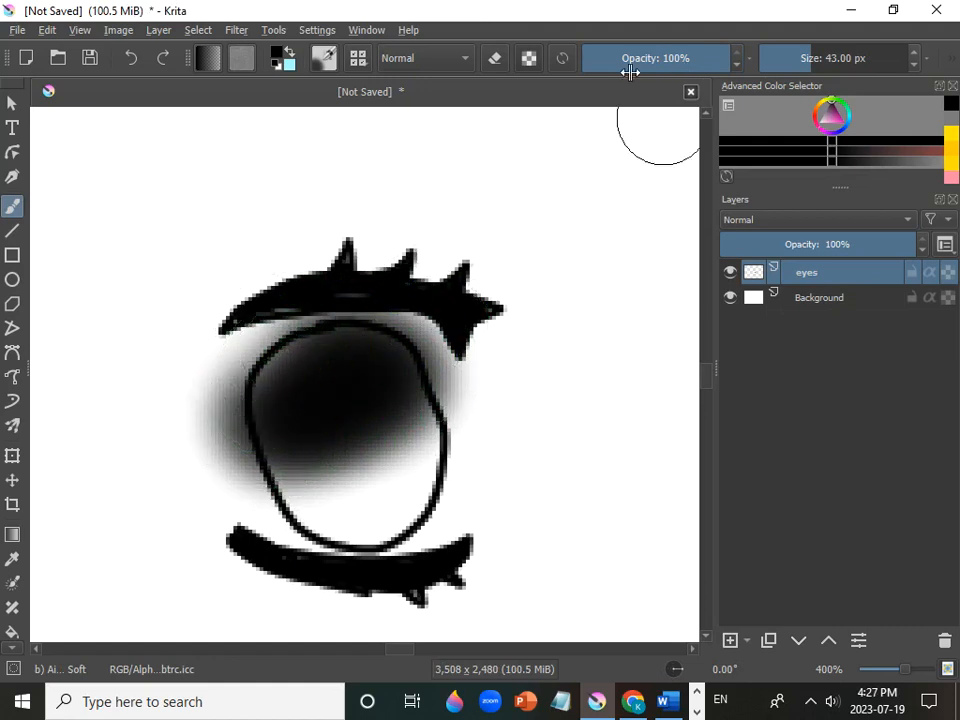
- Turn on eraser mode, rub over the middle of the dark shading at 100% opacity, and undo the erasing
click(495, 58)
mouse_move(350, 400)
mouse_down()
mouse_move(321, 452)
mouse_move(299, 458)
mouse_move(348, 405)
mouse_move(351, 369)
mouse_move(281, 401)
mouse_move(307, 436)
mouse_move(401, 369)
mouse_move(377, 379)
mouse_move(336, 354)
mouse_move(363, 468)
mouse_move(385, 425)
mouse_move(321, 474)
mouse_move(346, 366)
mouse_up()
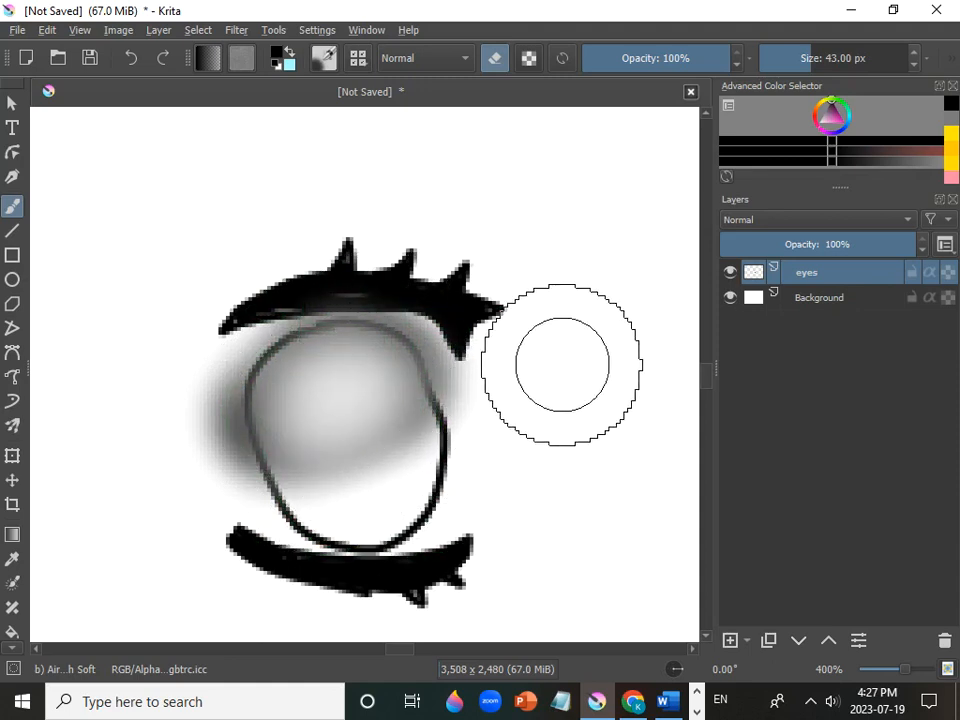
key(ctrl+z)
key(ctrl+z)
key(ctrl+z)
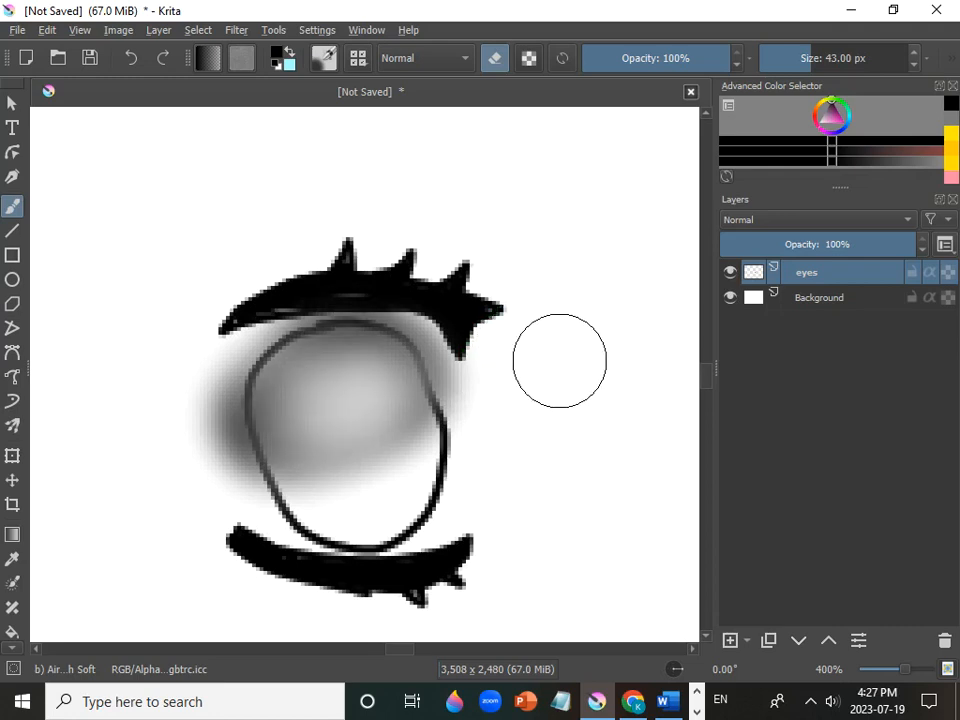
key(ctrl+z)
key(ctrl+z)
key(ctrl+z)
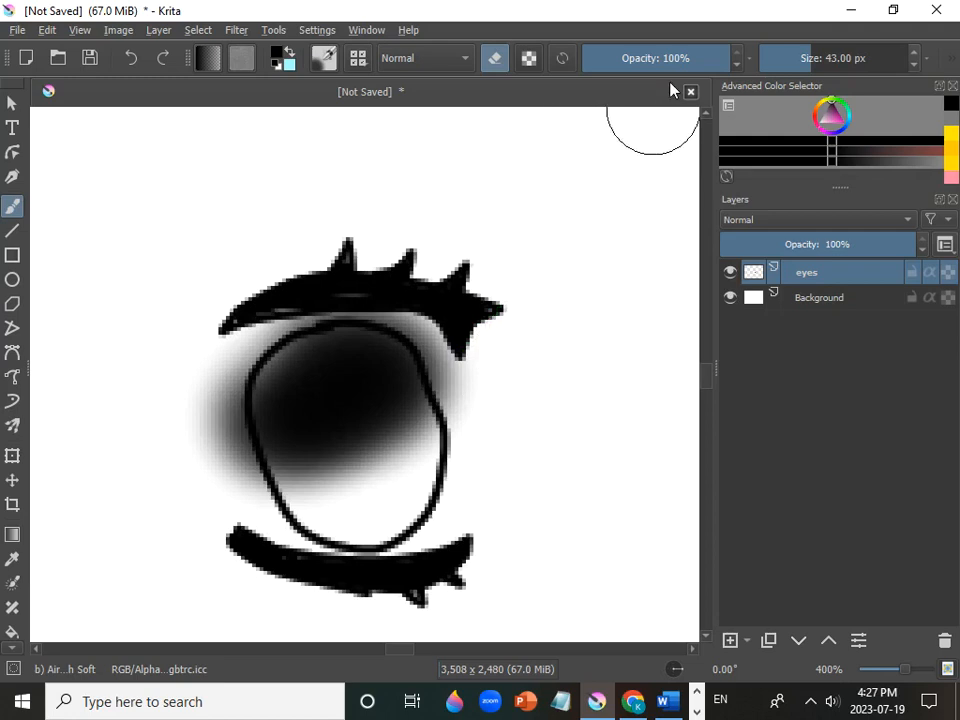
- Set the eraser opacity to 63%, rub over the lower part of the shading, and undo those passes
click(706, 60)
drag(400, 416, 362, 424)
mouse_move(305, 454)
mouse_down()
mouse_move(288, 404)
mouse_move(330, 388)
mouse_move(413, 400)
mouse_up()
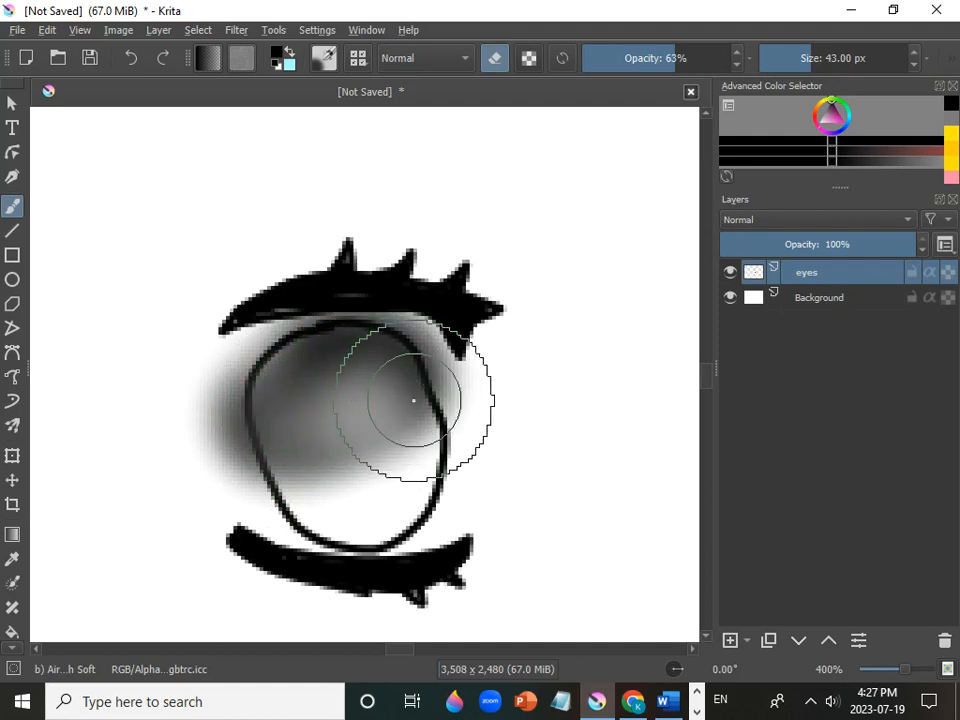
key(ctrl+z)
key(ctrl+z)
key(ctrl+z)
key(ctrl+z)
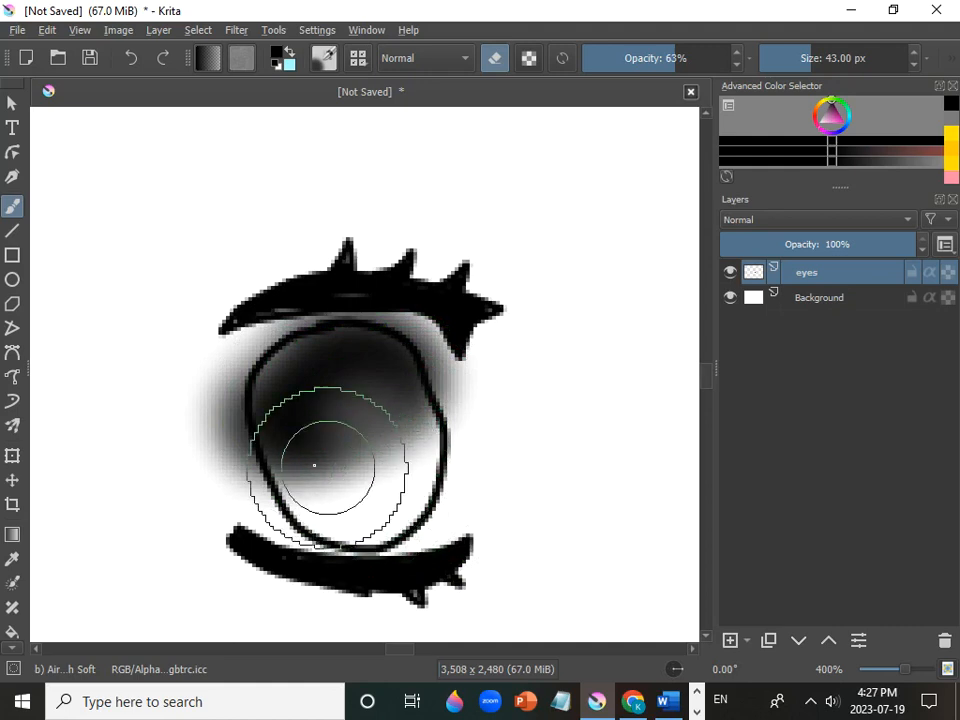
- Erase over the lower shading at 63% opacity and across all of it at 53%, and undo the erasing
drag(304, 449, 356, 429)
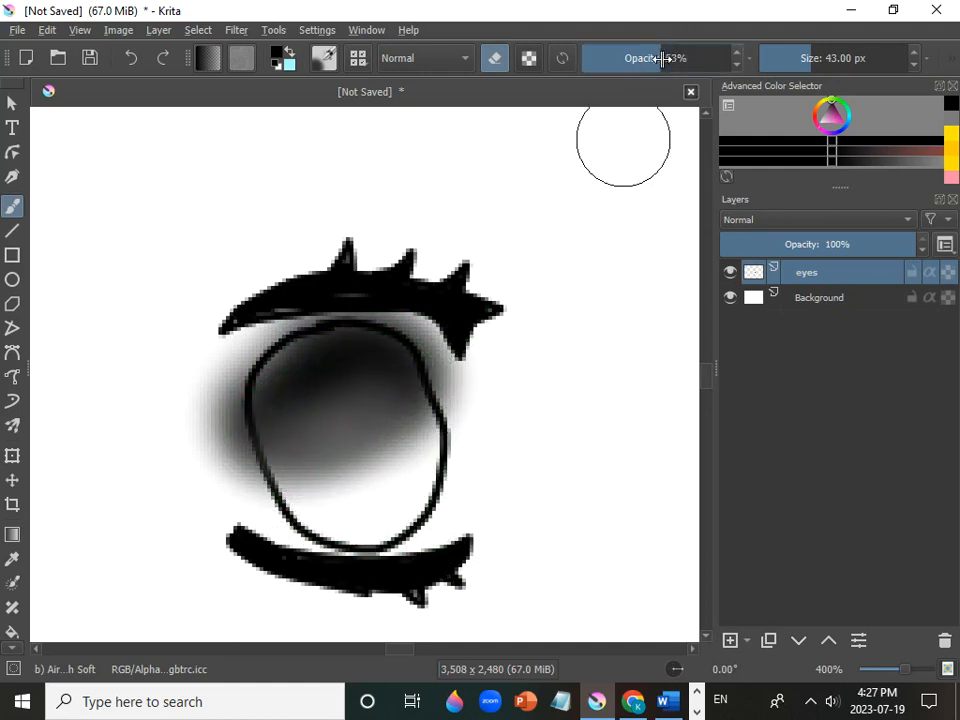
mouse_move(297, 391)
mouse_down()
mouse_move(359, 366)
mouse_move(414, 401)
mouse_up()
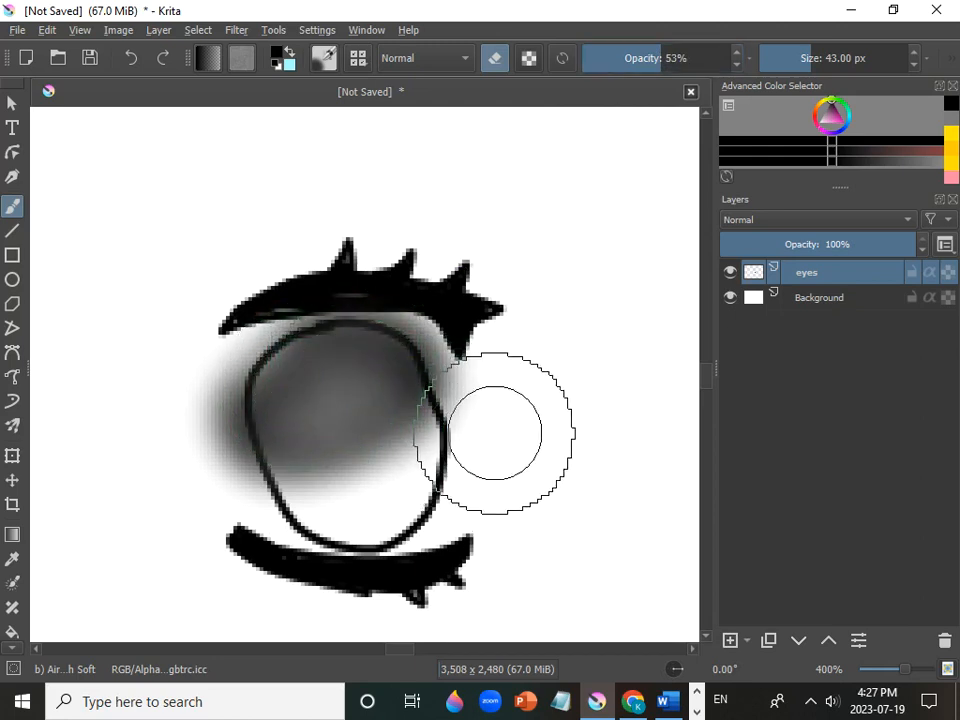
key(ctrl+z)
key(ctrl+z)
key(ctrl+z)
key(ctrl+z)
- Set the eraser opacity to 100% and lighten the lower part and outer left edge of the shading
drag(724, 61, 737, 61)
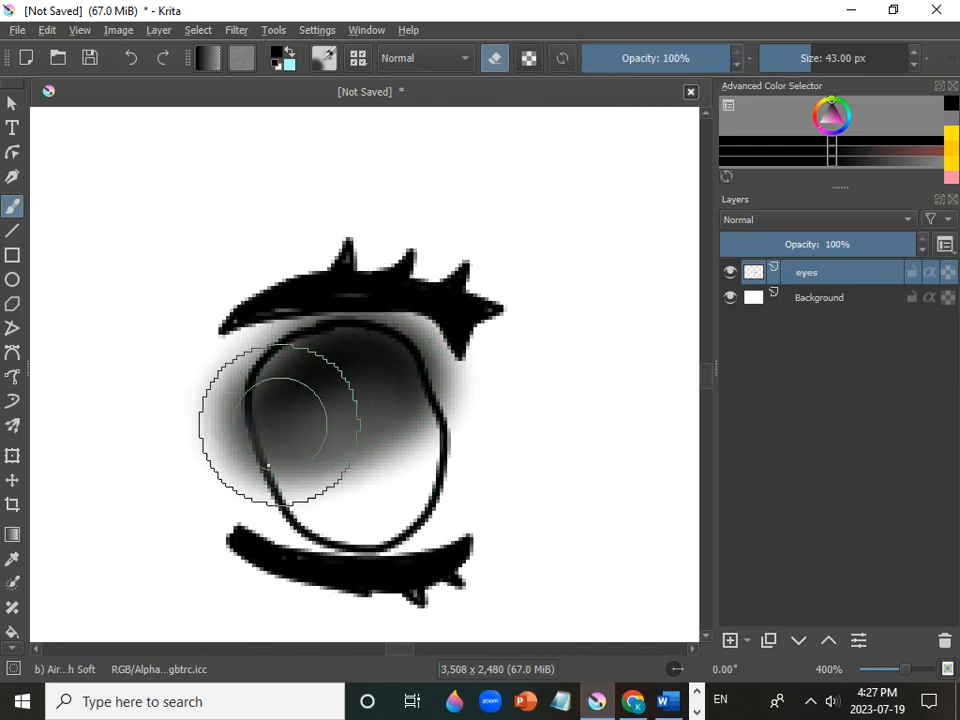
click(194, 439)
click(194, 438)
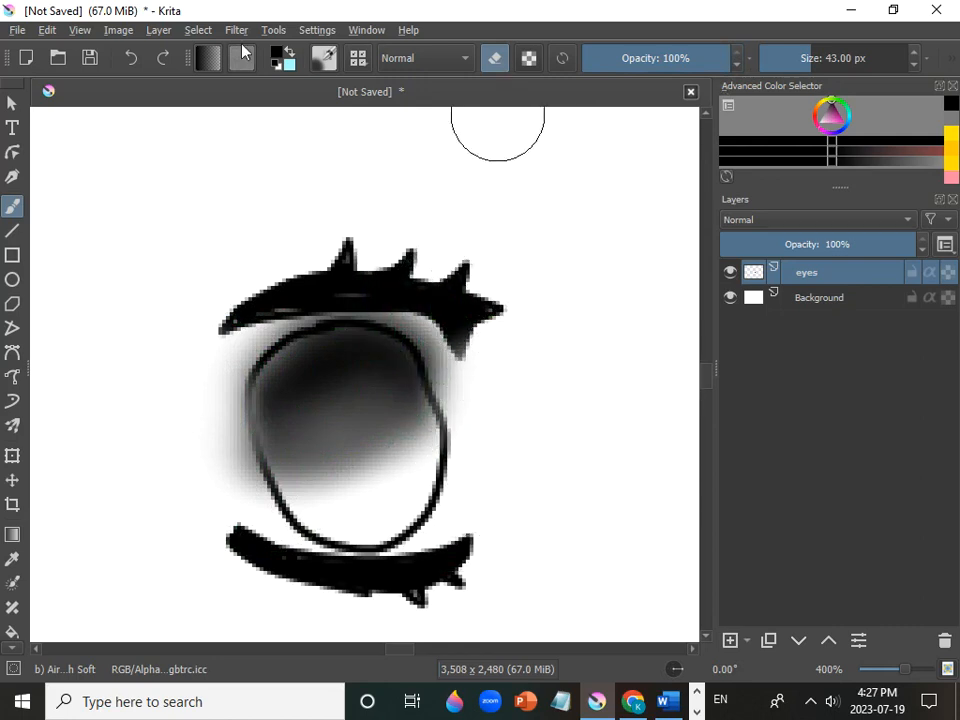
- Switch to the Basic-1 brush preset, paint a test dot beside the eye, and undo the dot
click(360, 59)
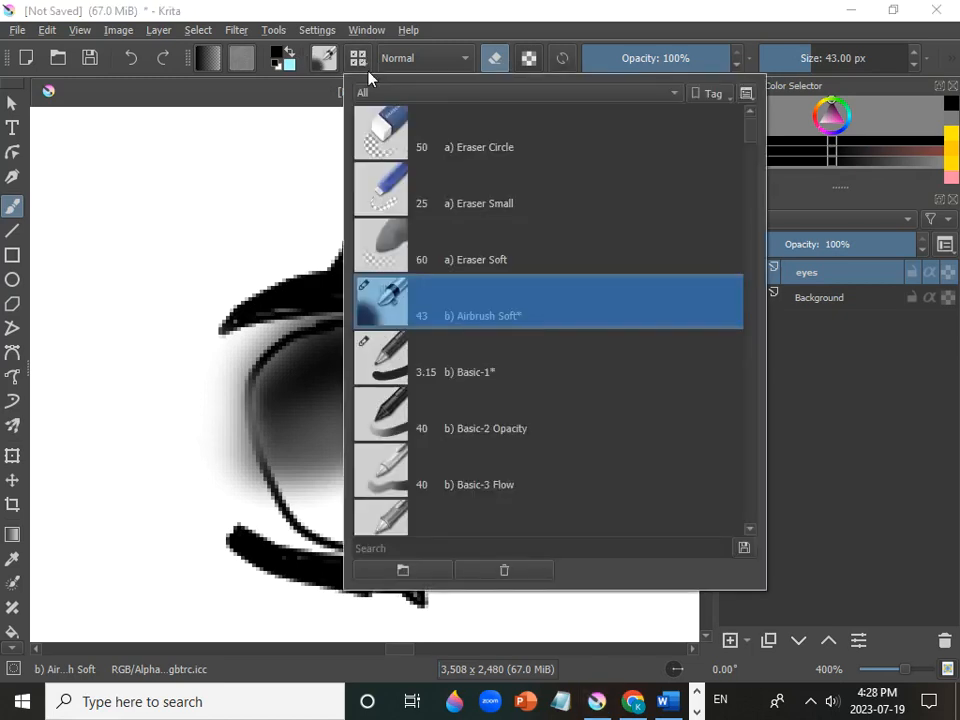
click(528, 386)
click(136, 405)
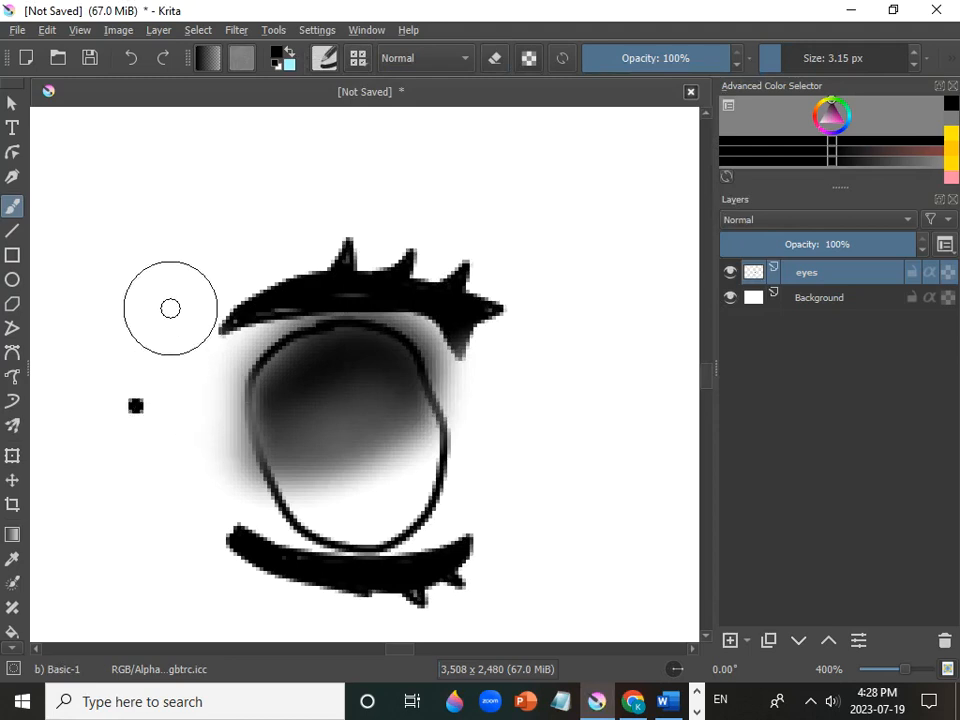
key(ctrl+z)
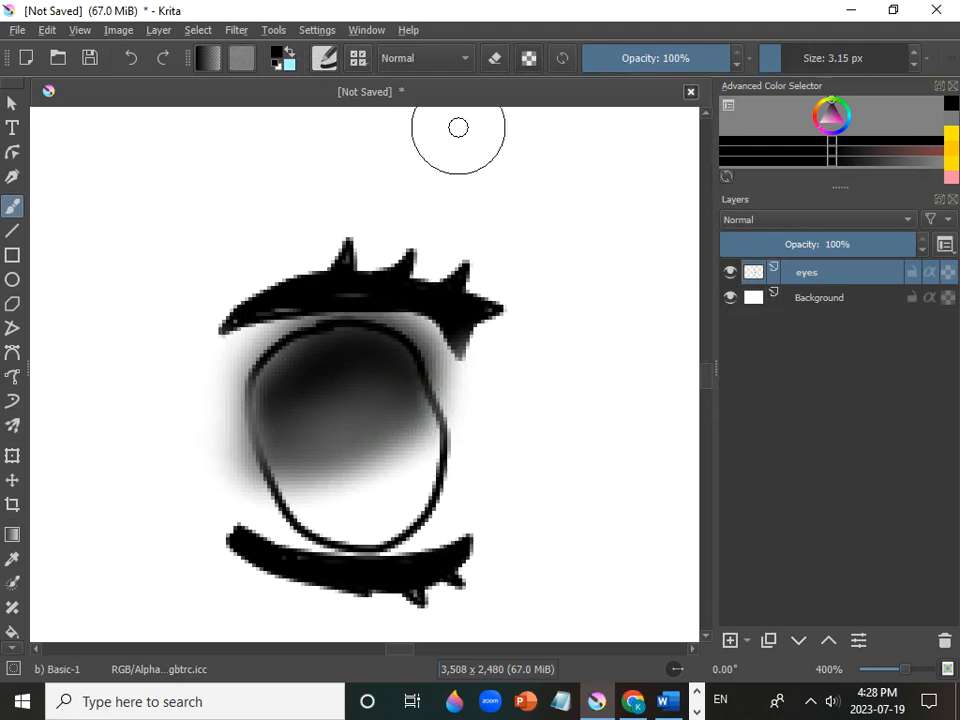
- Erase a teardrop-shaped area in the middle of the iris, and outline it in black with a small dark pupil inside
click(494, 58)
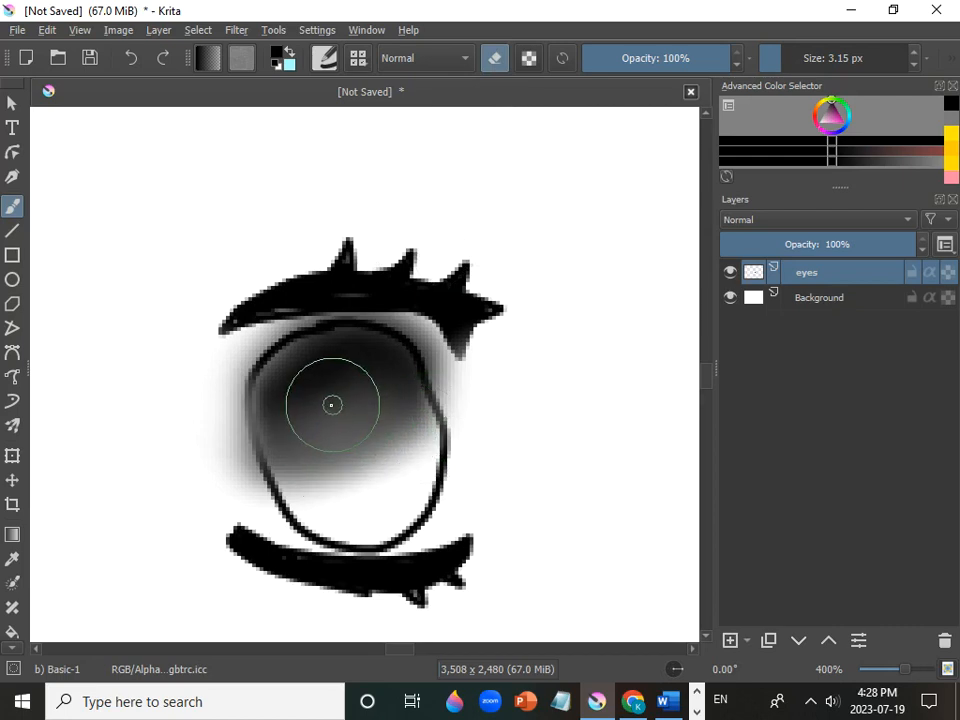
mouse_move(331, 420)
mouse_down()
mouse_move(338, 459)
mouse_move(382, 470)
mouse_move(343, 401)
mouse_move(338, 438)
mouse_move(354, 488)
mouse_move(346, 431)
mouse_up()
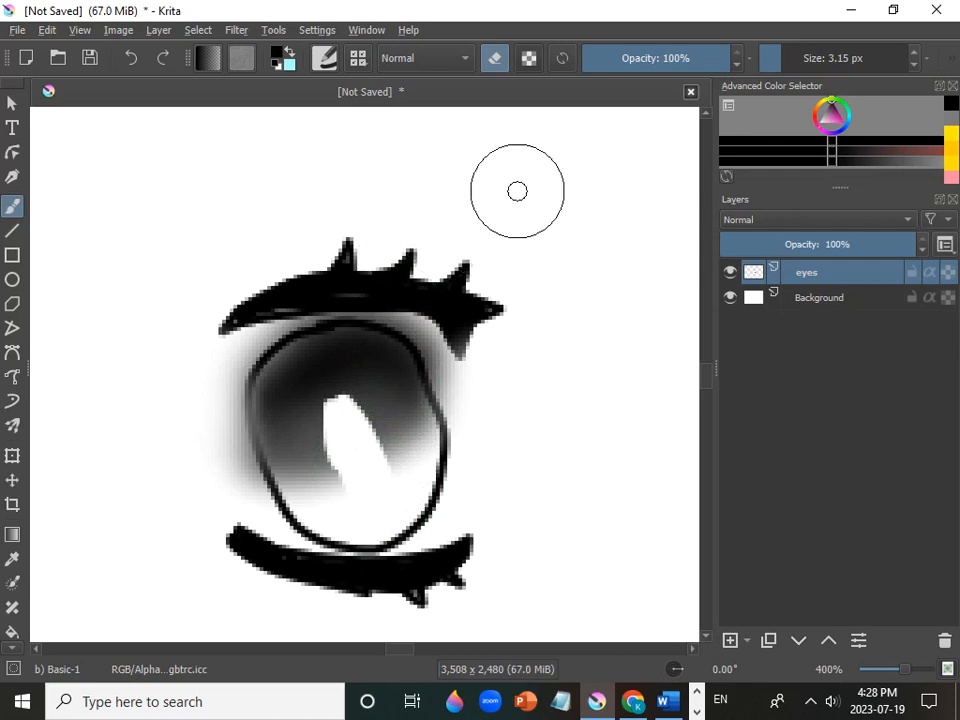
click(495, 60)
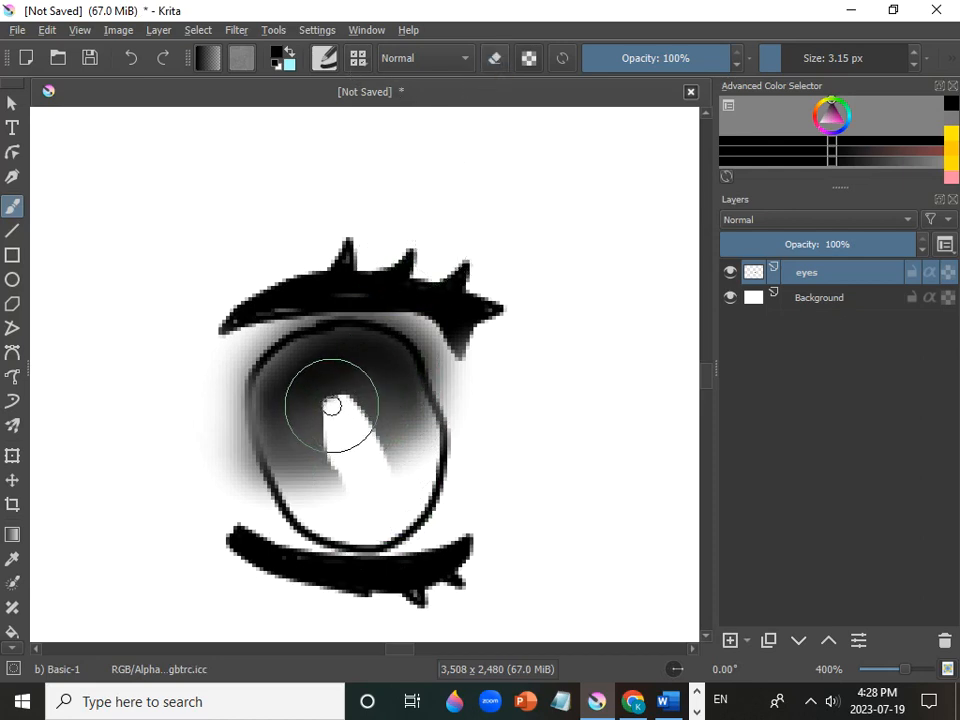
mouse_move(327, 428)
mouse_down()
mouse_move(345, 489)
mouse_move(367, 477)
mouse_move(376, 454)
mouse_move(364, 418)
mouse_move(339, 390)
mouse_move(349, 401)
mouse_move(333, 397)
mouse_up()
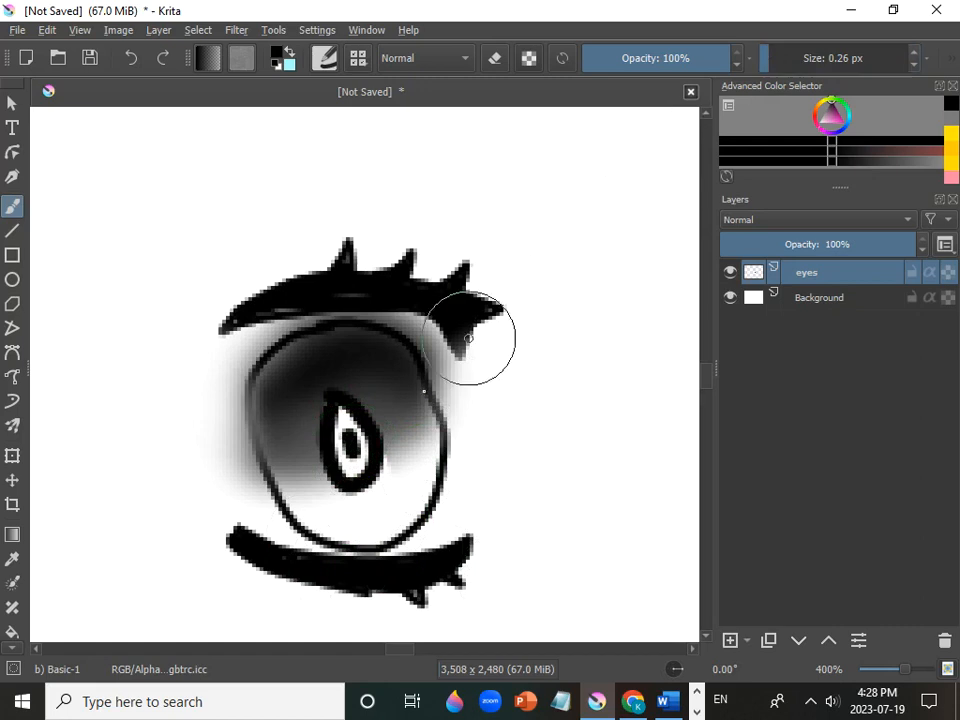
- Draw two small outlined drops in the lower right part of the iris with a 0.26 px brush
mouse_move(415, 457)
mouse_down()
mouse_move(403, 472)
mouse_move(412, 486)
mouse_move(418, 480)
mouse_up()
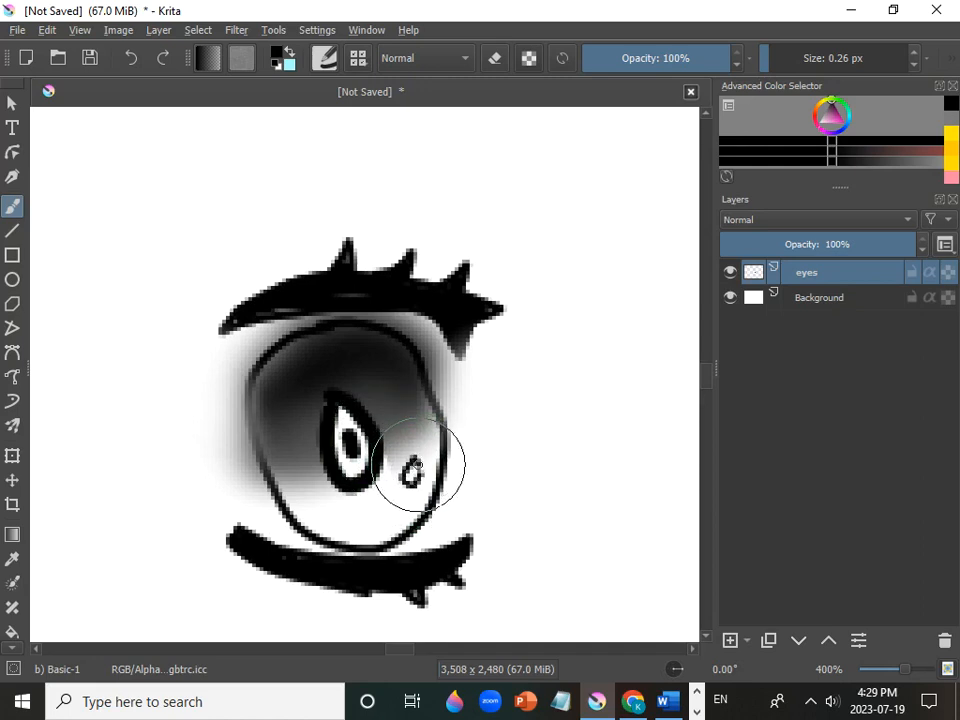
drag(394, 497, 376, 502)
drag(378, 516, 389, 512)
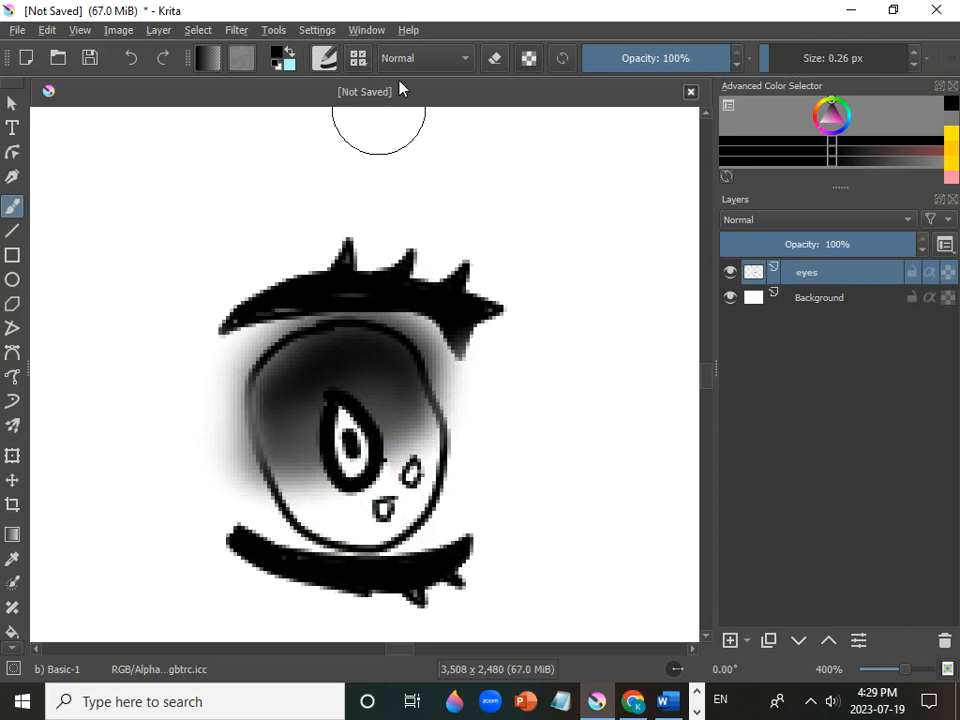
- Outline a rounded triangular highlight in the iris's upper left by erasing thin lines out of the shading
click(495, 60)
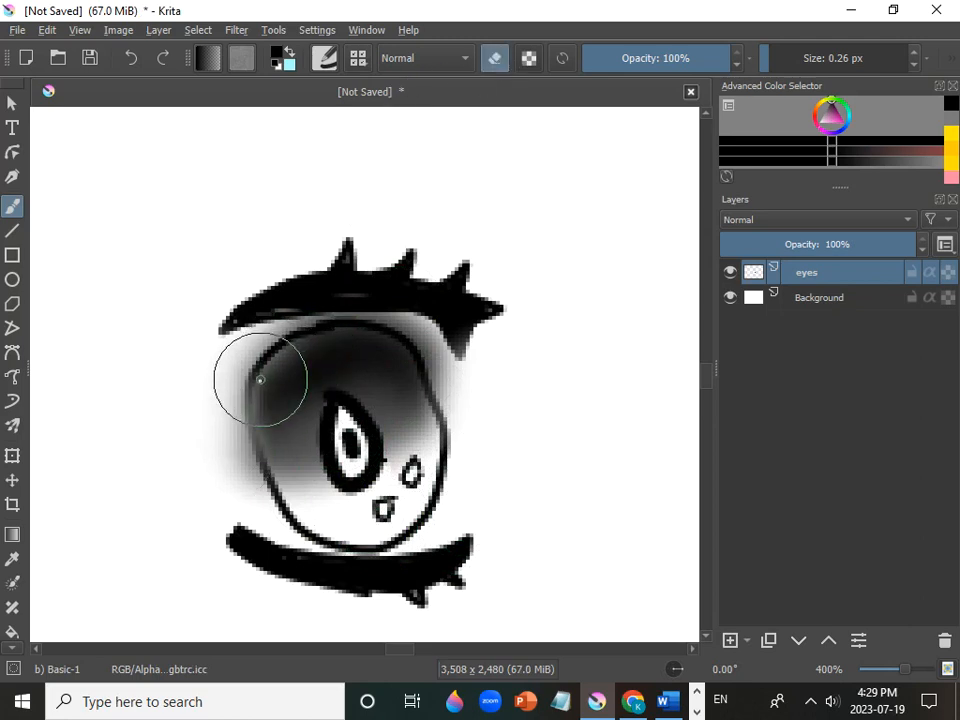
mouse_move(260, 380)
mouse_down()
mouse_move(312, 383)
mouse_move(303, 352)
mouse_up()
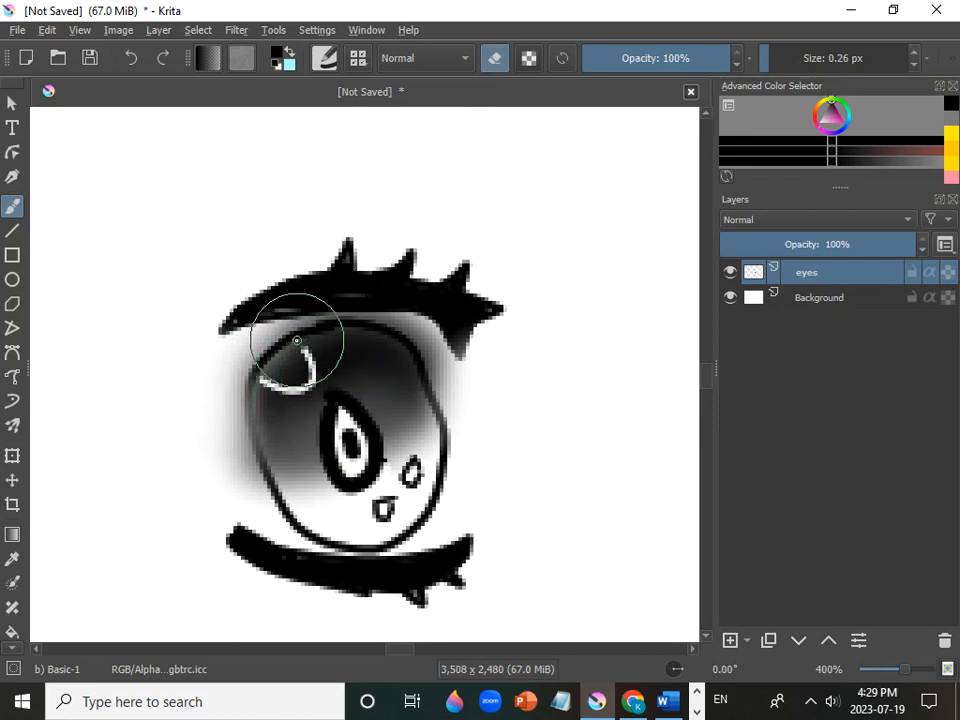
mouse_move(298, 341)
mouse_down()
mouse_move(302, 350)
mouse_move(290, 345)
mouse_up()
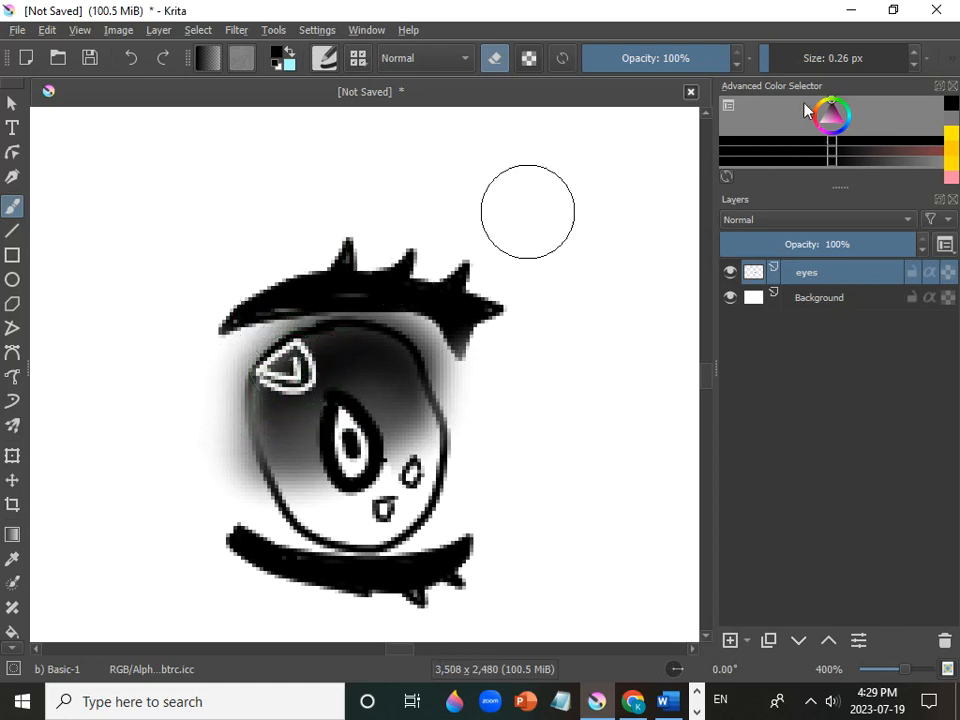
- Set the eraser size to 1.51 px, clear the inside of the triangular highlight, and erase shading outside the iris's lower left edge
click(774, 65)
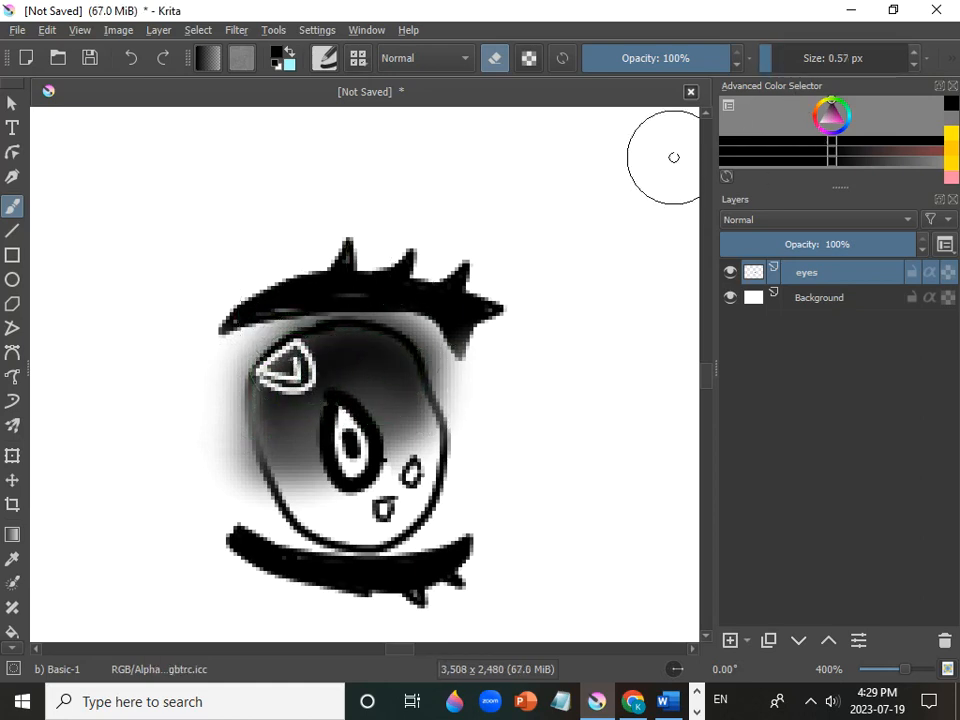
click(776, 64)
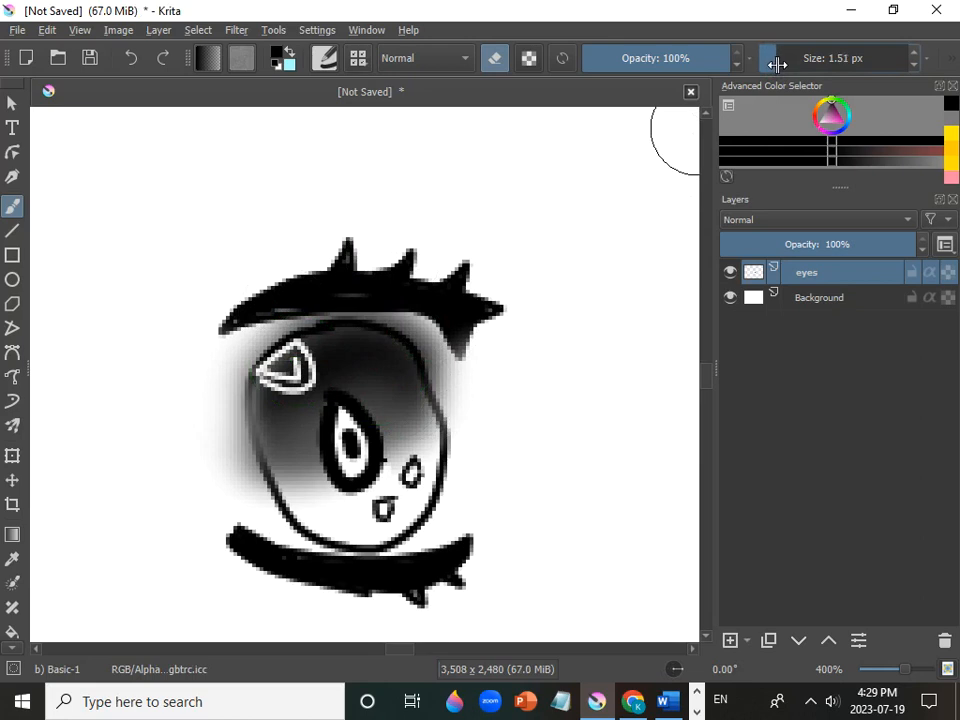
drag(289, 368, 323, 394)
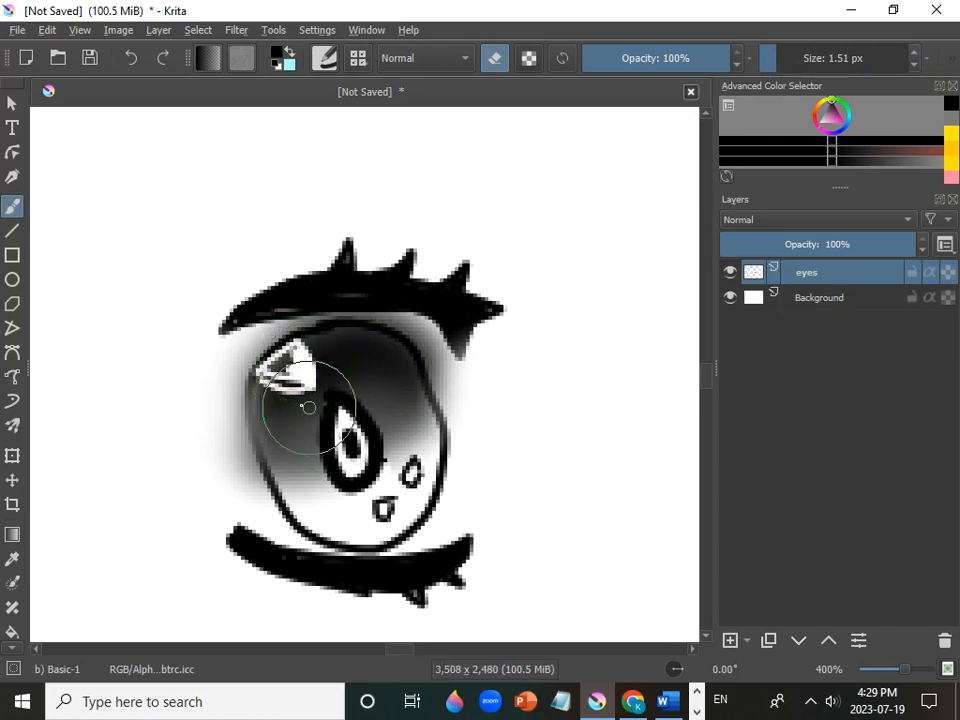
mouse_move(261, 371)
mouse_down()
mouse_move(336, 392)
mouse_move(274, 383)
mouse_move(303, 349)
mouse_move(267, 365)
mouse_move(288, 358)
mouse_move(293, 374)
mouse_move(272, 368)
mouse_move(287, 368)
mouse_up()
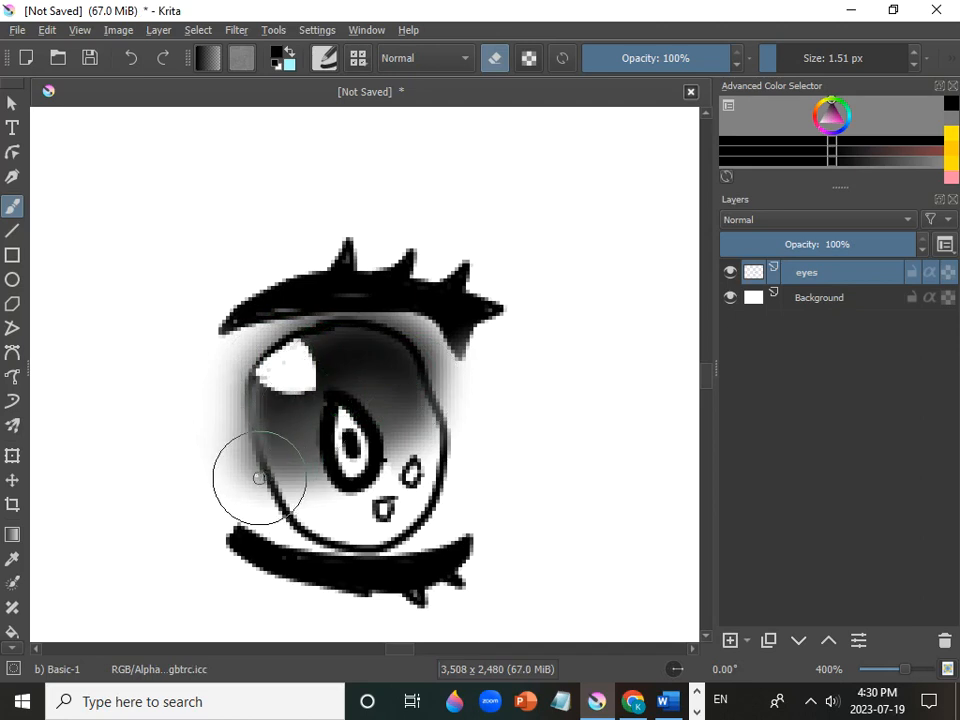
mouse_move(256, 482)
mouse_down()
mouse_move(237, 437)
mouse_move(260, 486)
mouse_move(239, 453)
mouse_move(246, 480)
mouse_move(233, 438)
mouse_move(246, 473)
mouse_move(229, 441)
mouse_move(220, 469)
mouse_move(237, 500)
mouse_move(225, 448)
mouse_move(268, 497)
mouse_move(234, 472)
mouse_move(259, 528)
mouse_move(420, 407)
mouse_move(187, 559)
mouse_move(259, 504)
mouse_up()
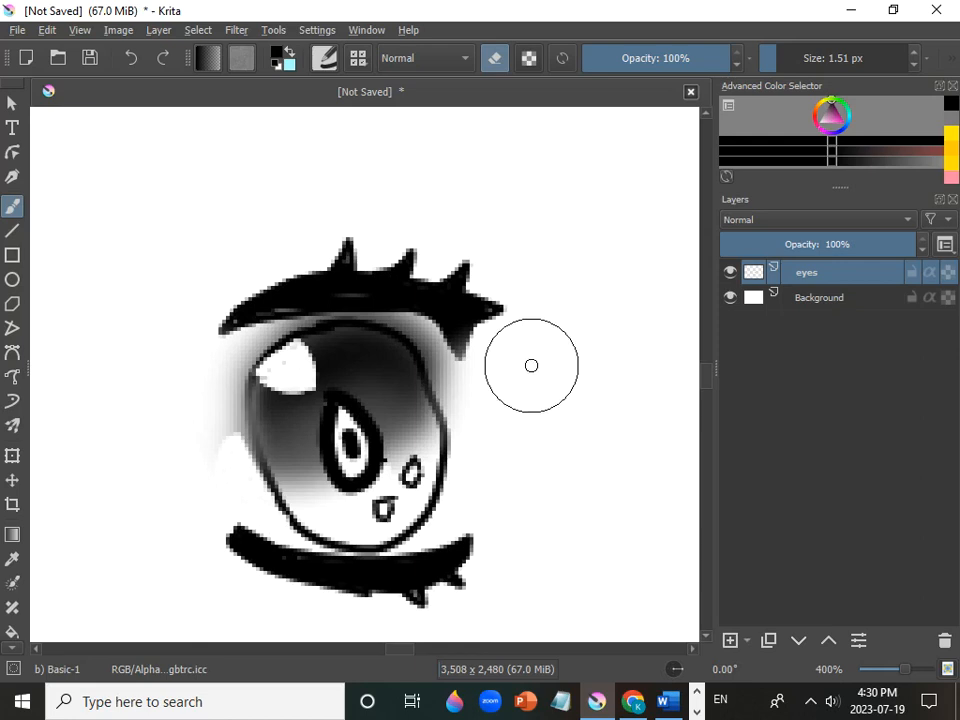
- Leave eraser mode and draw a black line down each side of the eye, connecting the upper and lower lids
click(495, 60)
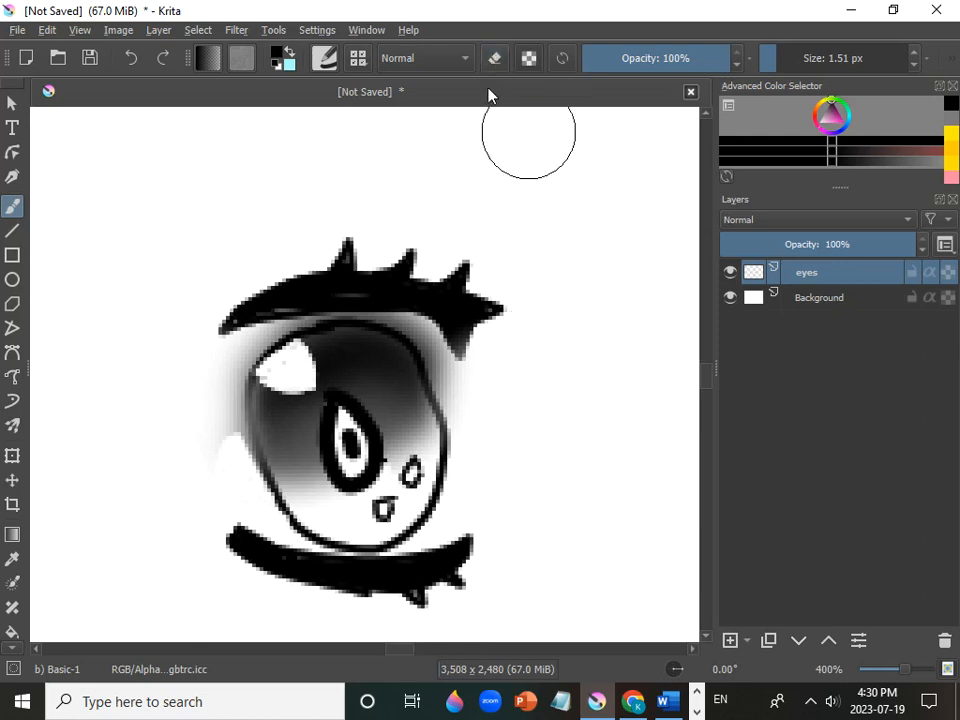
mouse_move(462, 361)
mouse_down()
mouse_move(453, 423)
mouse_move(467, 575)
mouse_up()
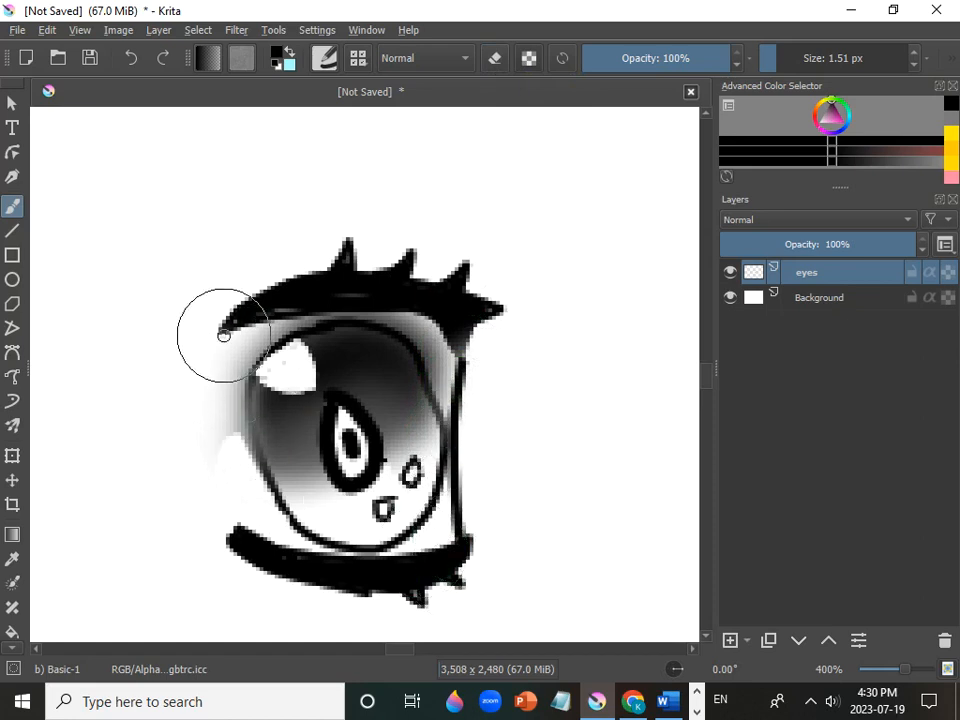
drag(223, 334, 235, 495)
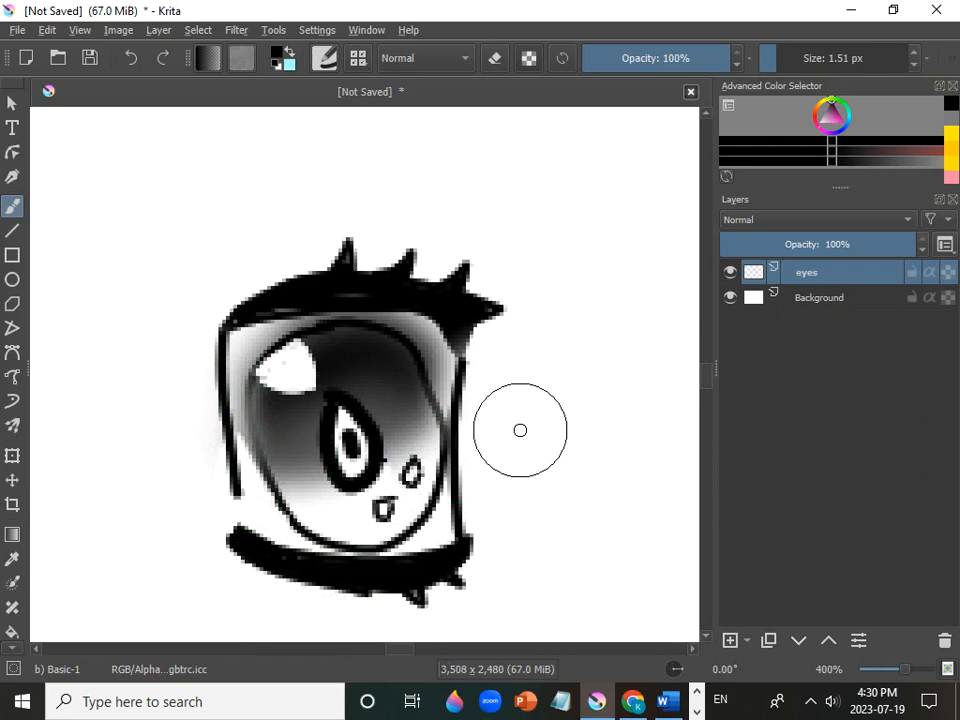
key(ctrl+z)
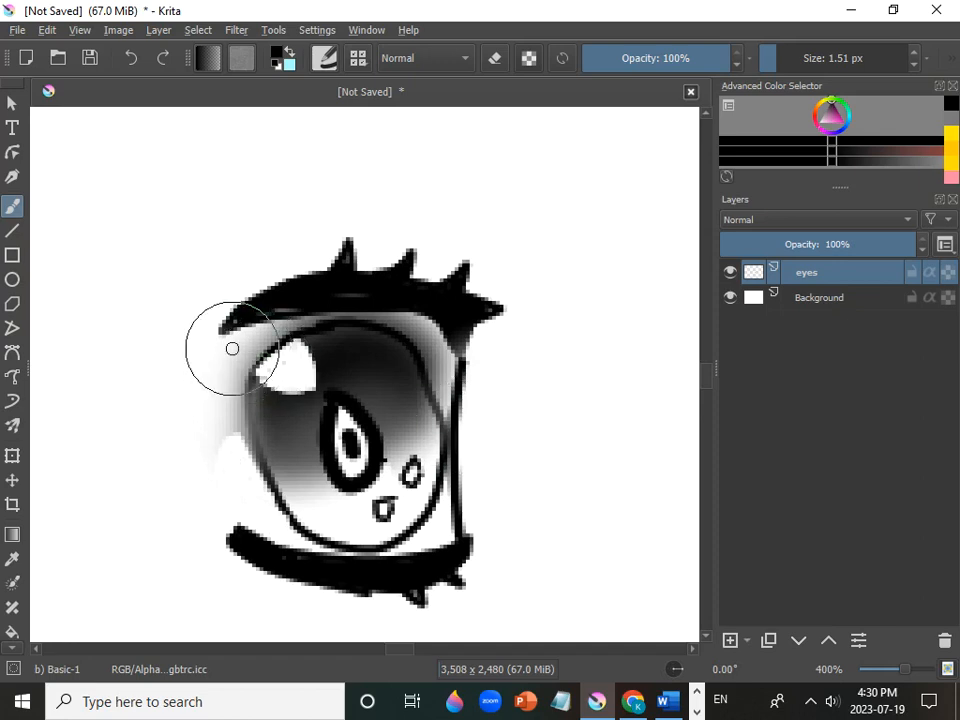
drag(220, 331, 244, 528)
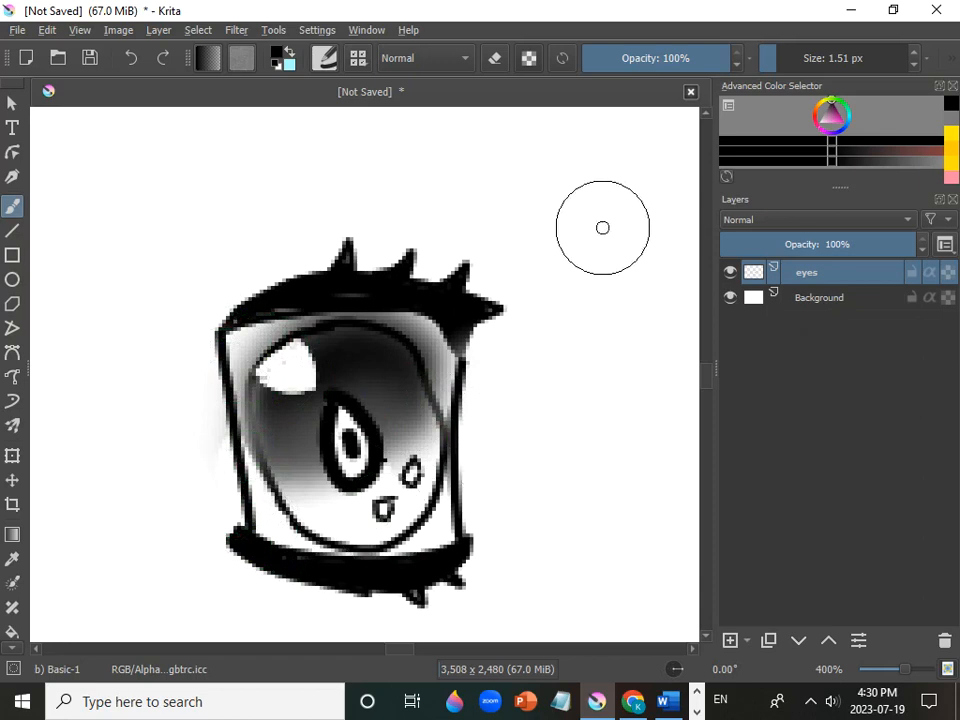
- Switch to the Airbrush Soft preset in eraser mode at 7.70 px and lighten both upper corners of the eye white
click(358, 59)
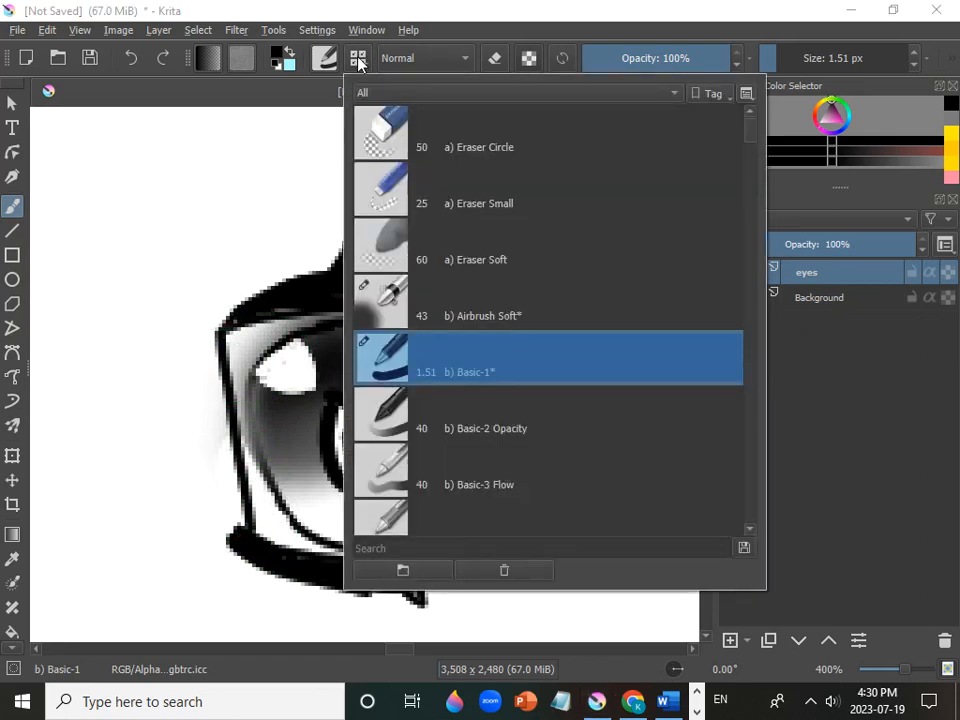
click(548, 314)
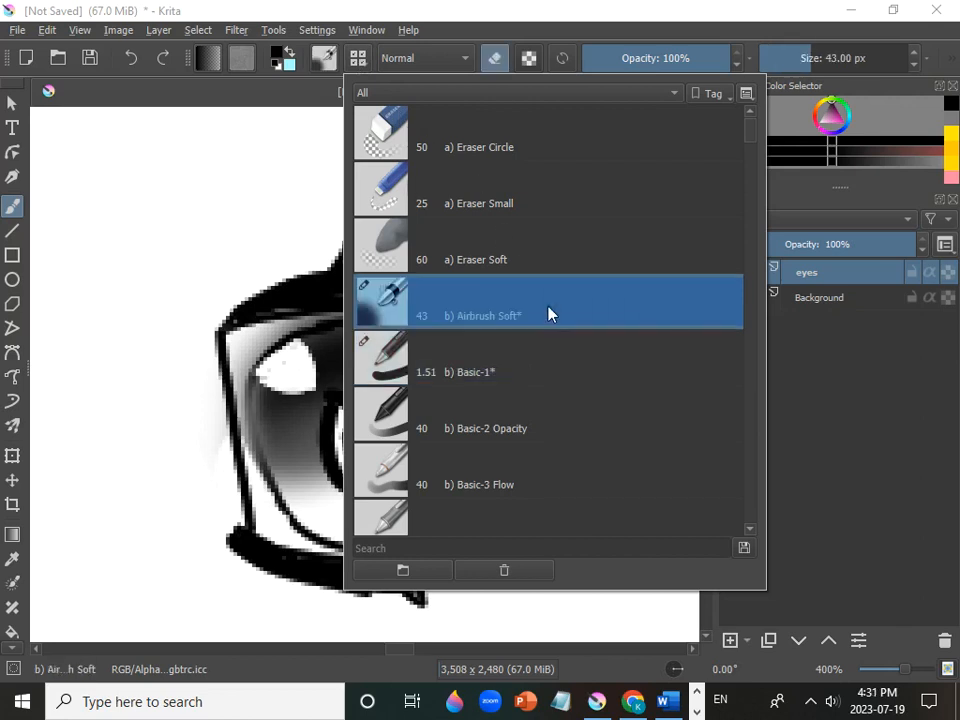
click(182, 366)
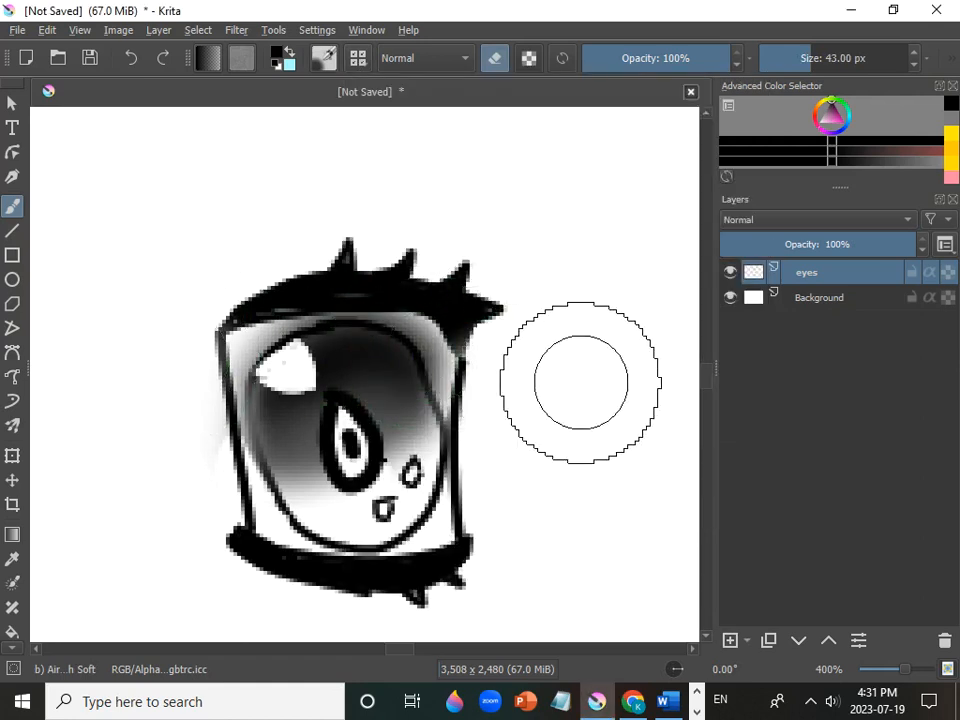
click(791, 63)
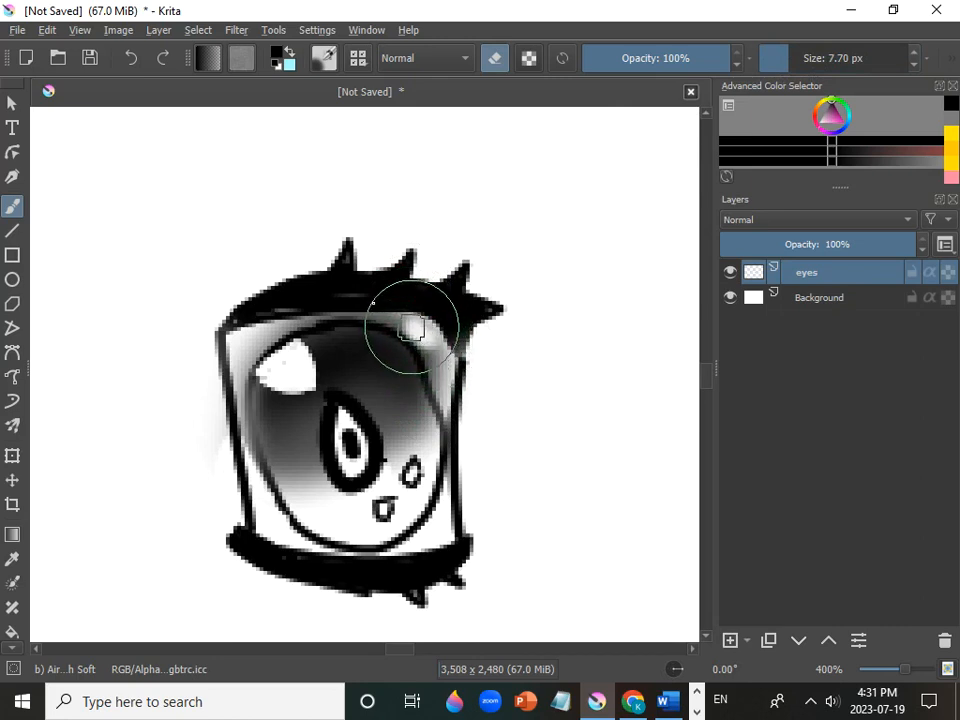
drag(411, 327, 456, 401)
mouse_move(429, 341)
mouse_down()
mouse_move(448, 367)
mouse_move(441, 372)
mouse_up()
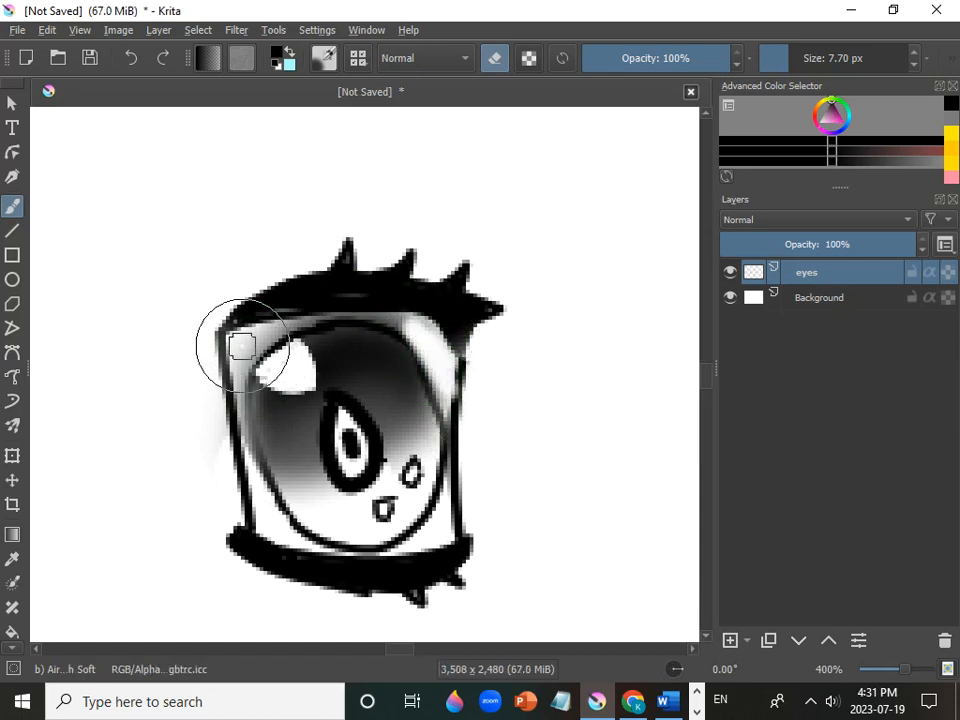
mouse_move(242, 346)
mouse_down()
mouse_move(240, 357)
mouse_move(282, 332)
mouse_up()
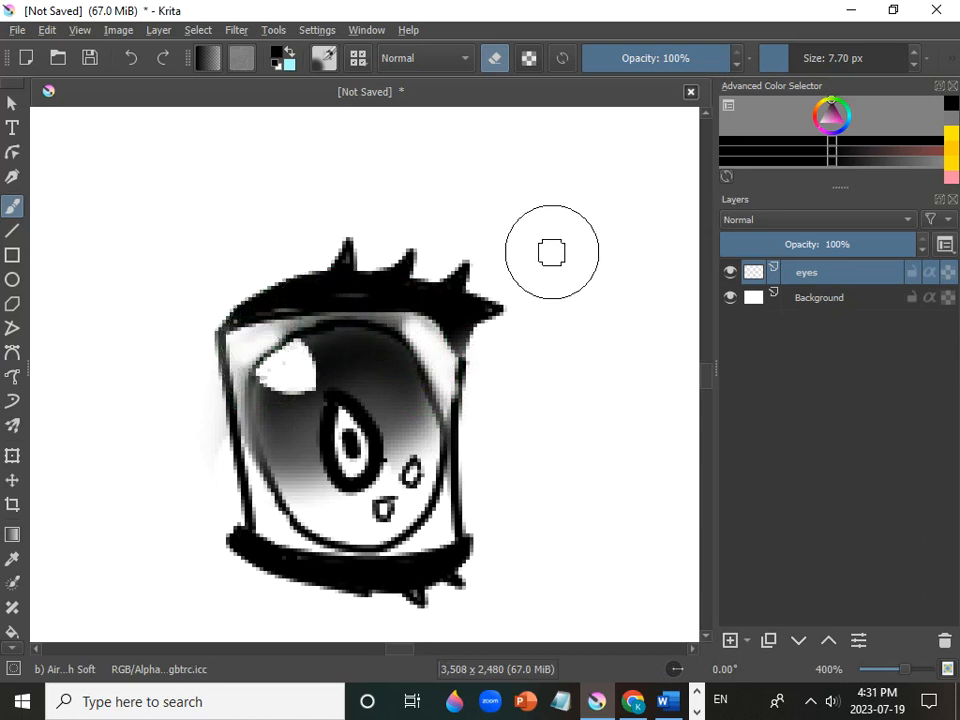
- Leave eraser mode, set the airbrush to 89% opacity and 7.70 px, and shade both upper corners of the eye white
drag(786, 58, 776, 60)
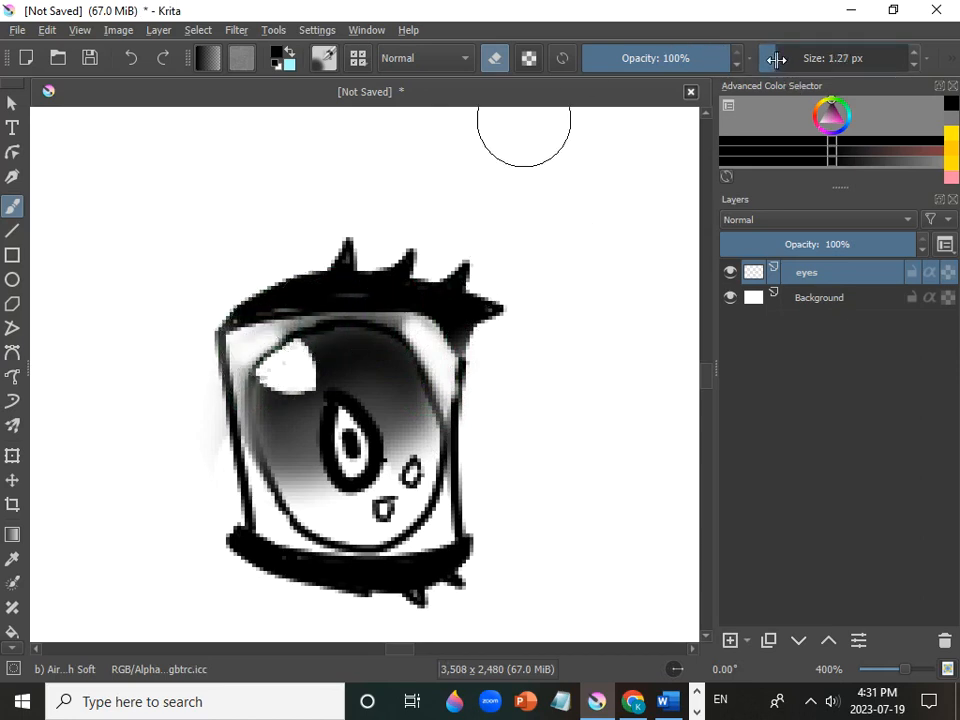
click(498, 58)
drag(697, 58, 709, 58)
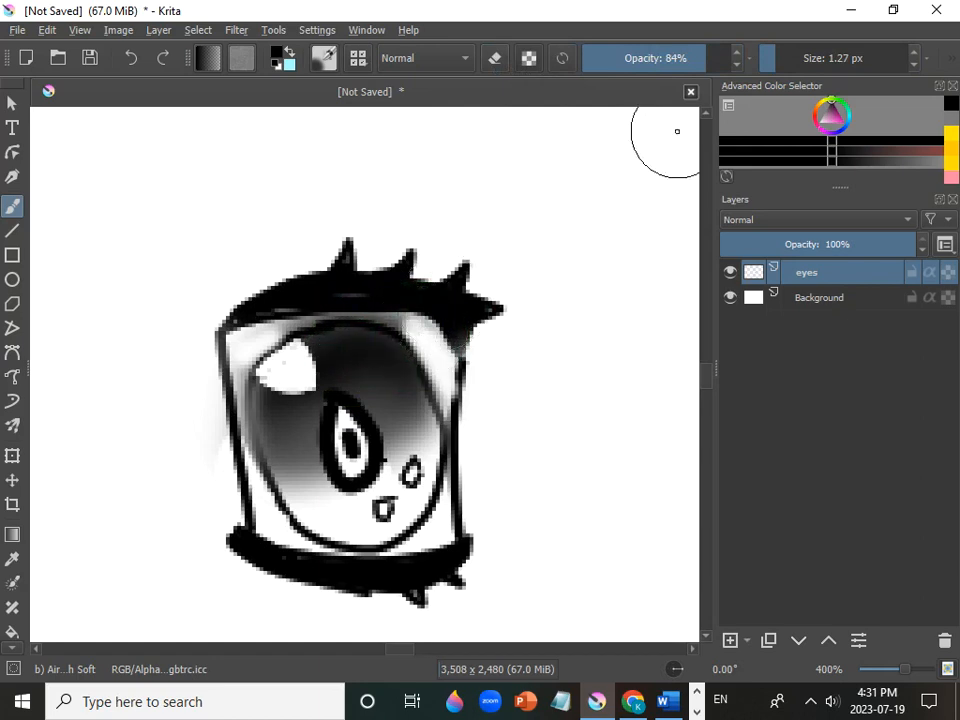
drag(808, 64, 786, 64)
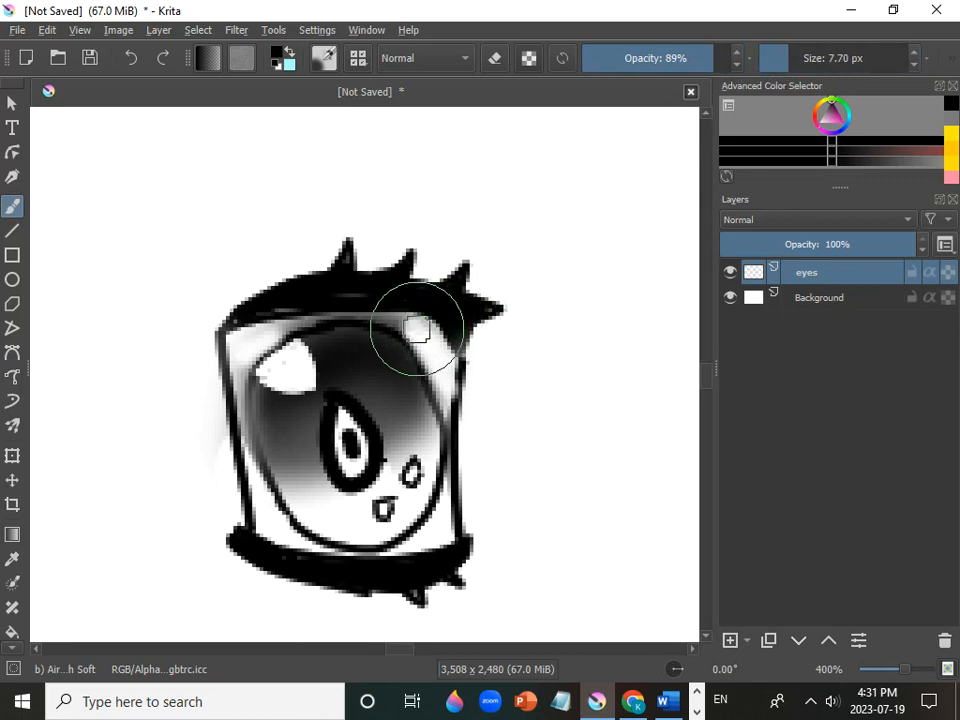
mouse_move(416, 330)
mouse_down()
mouse_move(429, 338)
mouse_move(407, 317)
mouse_up()
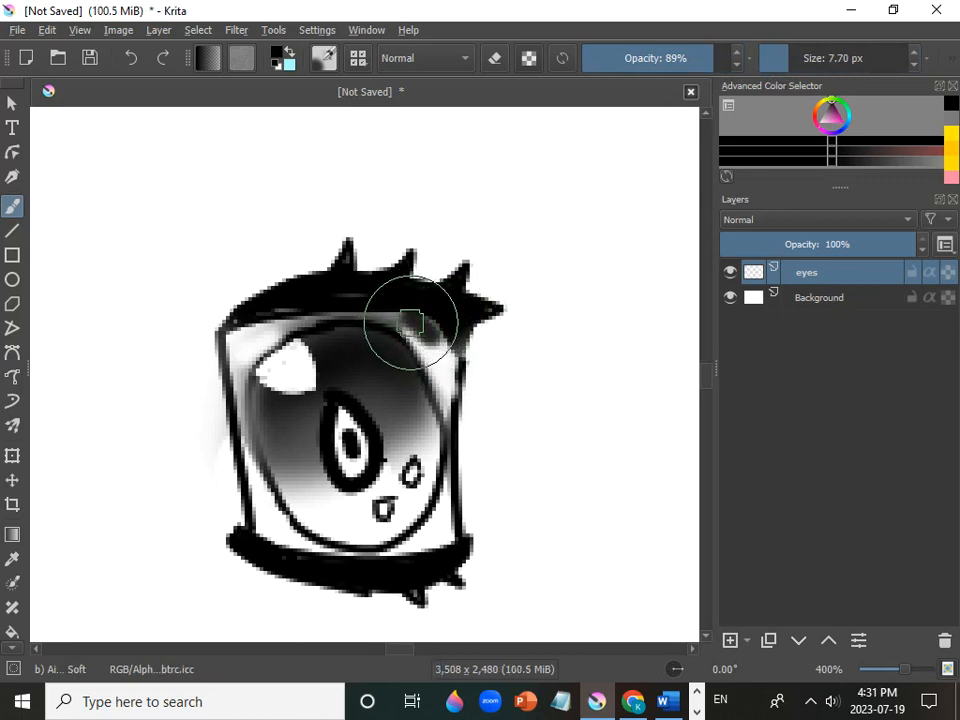
mouse_move(286, 334)
mouse_down()
mouse_move(264, 327)
mouse_move(236, 343)
mouse_move(247, 336)
mouse_move(236, 375)
mouse_move(306, 321)
mouse_move(433, 364)
mouse_move(424, 332)
mouse_move(422, 340)
mouse_up()
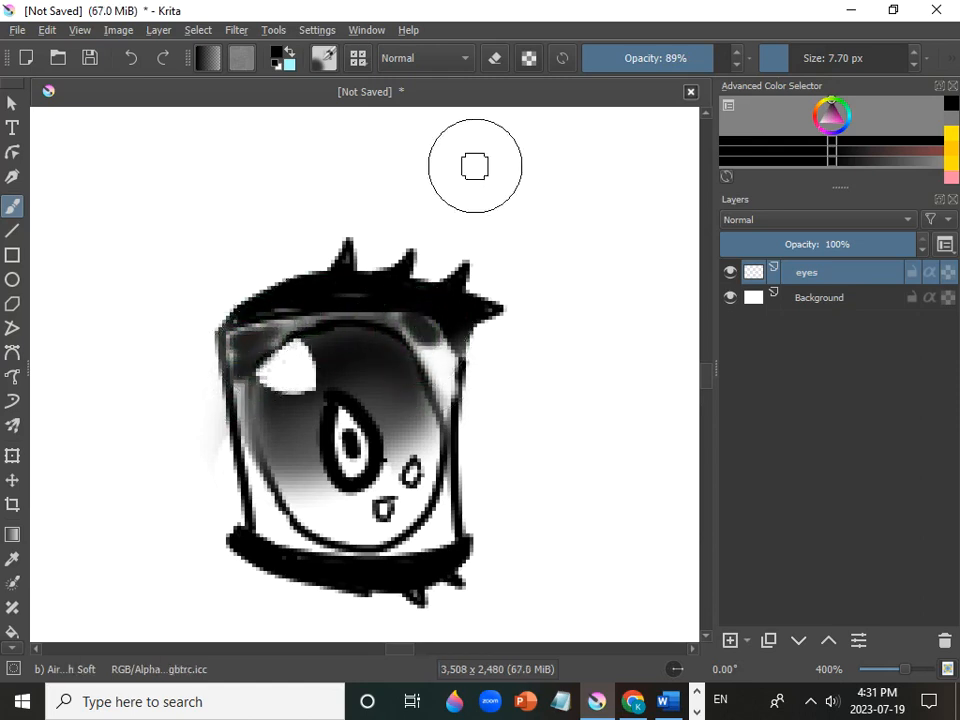
- Extend the corner shading down both sides of the eye white, reducing the brush opacity to 68% and 51%
drag(670, 58, 686, 58)
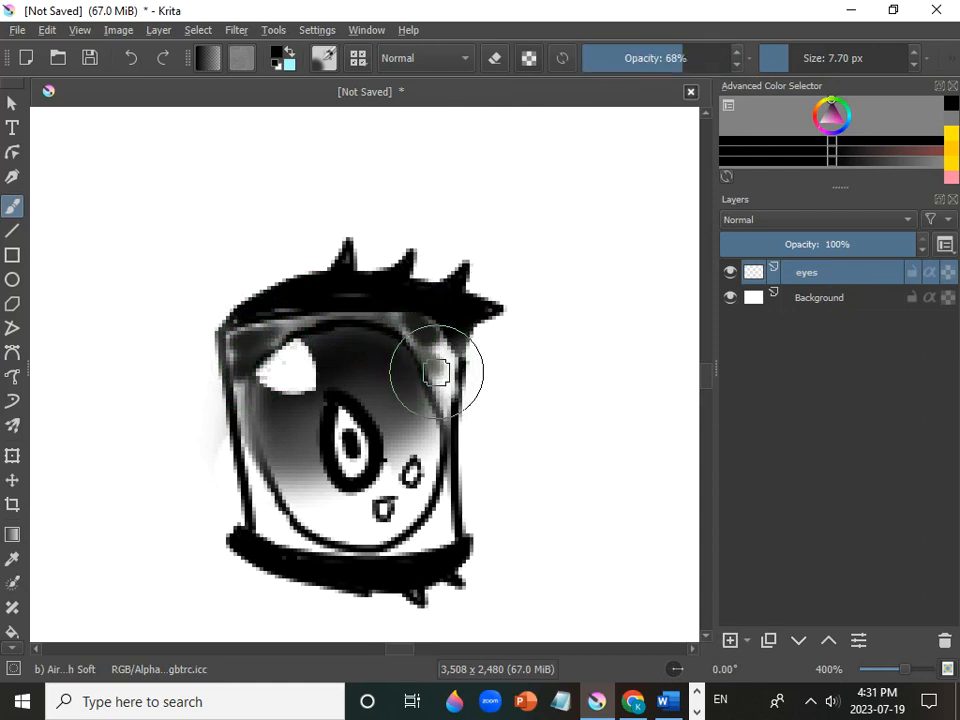
mouse_move(437, 372)
mouse_down()
mouse_move(439, 300)
mouse_move(294, 410)
mouse_up()
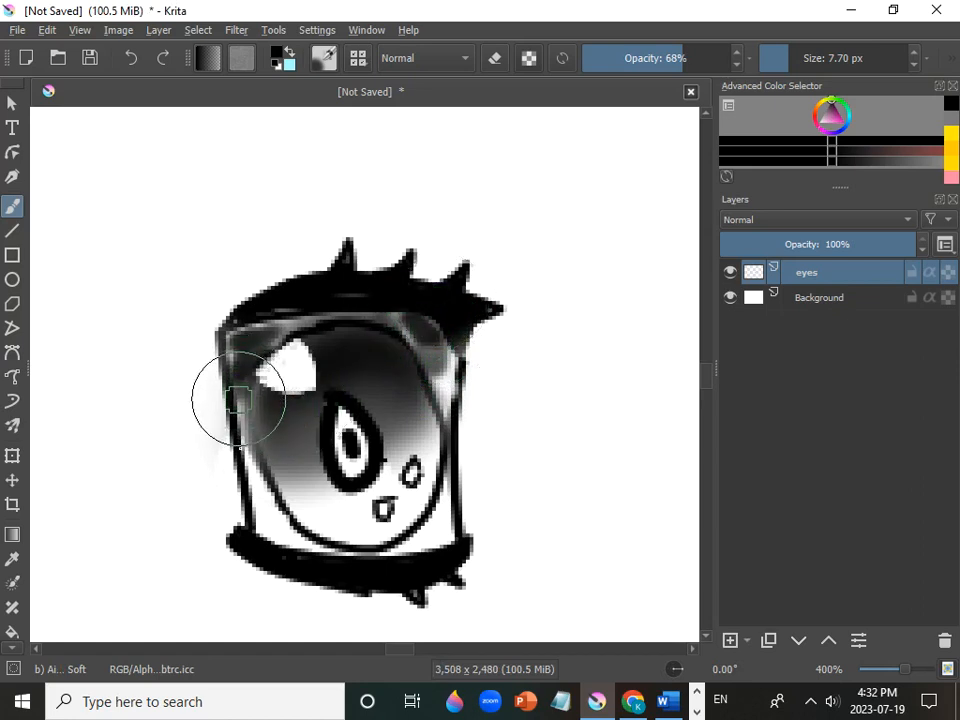
key(ctrl+z)
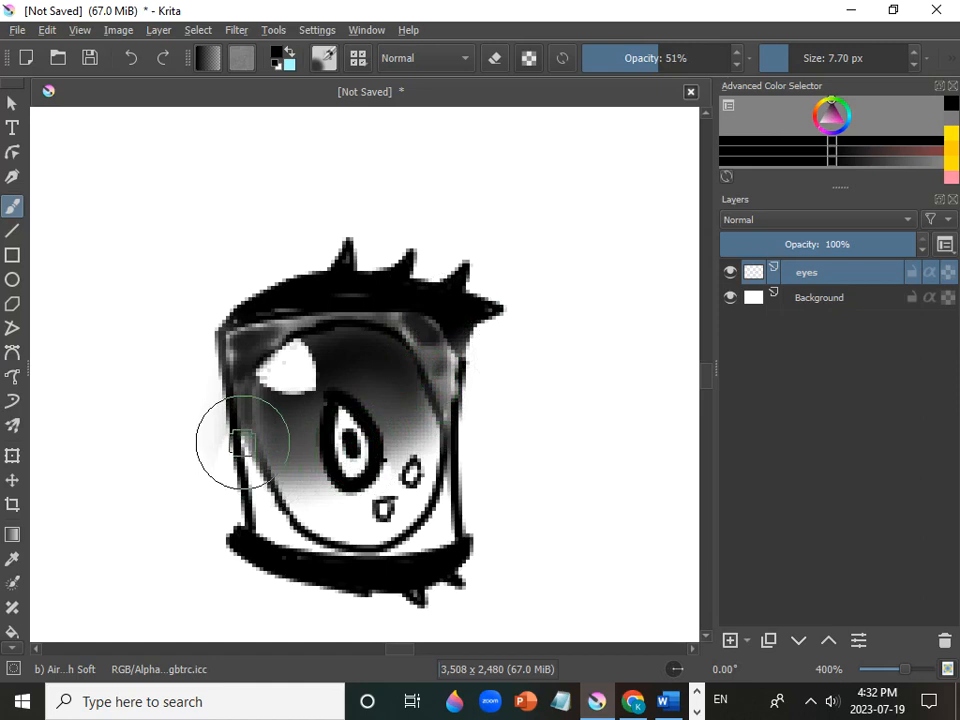
drag(243, 441, 246, 460)
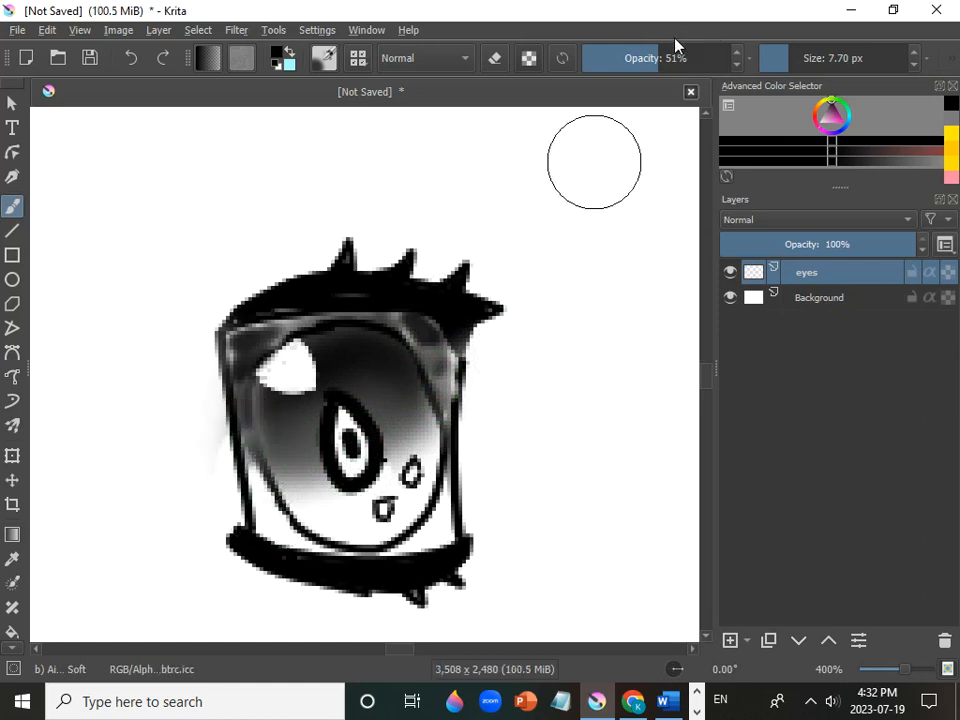
- Set the brush opacity to 33%, add faint shading lower along the side of the eye white, and undo the last stroke
click(632, 55)
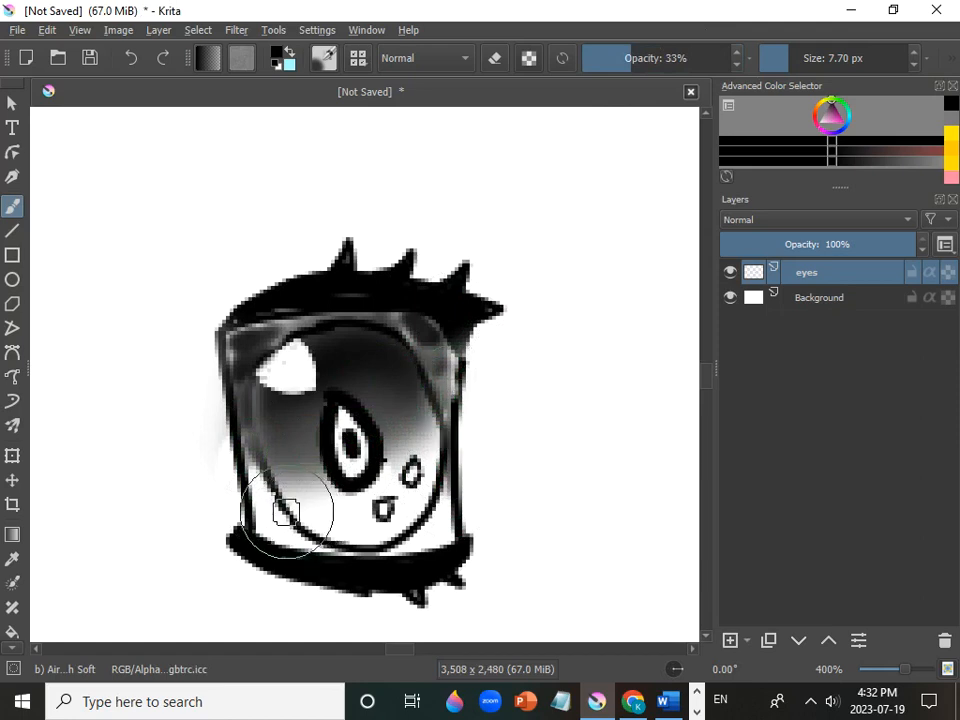
drag(250, 458, 246, 461)
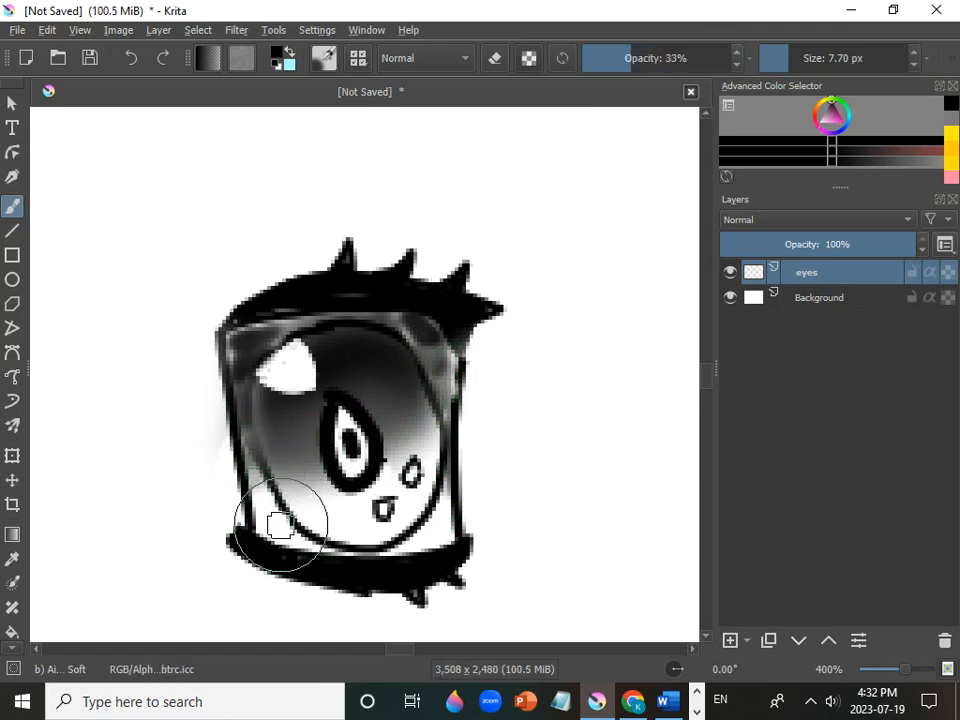
key(ctrl+z)
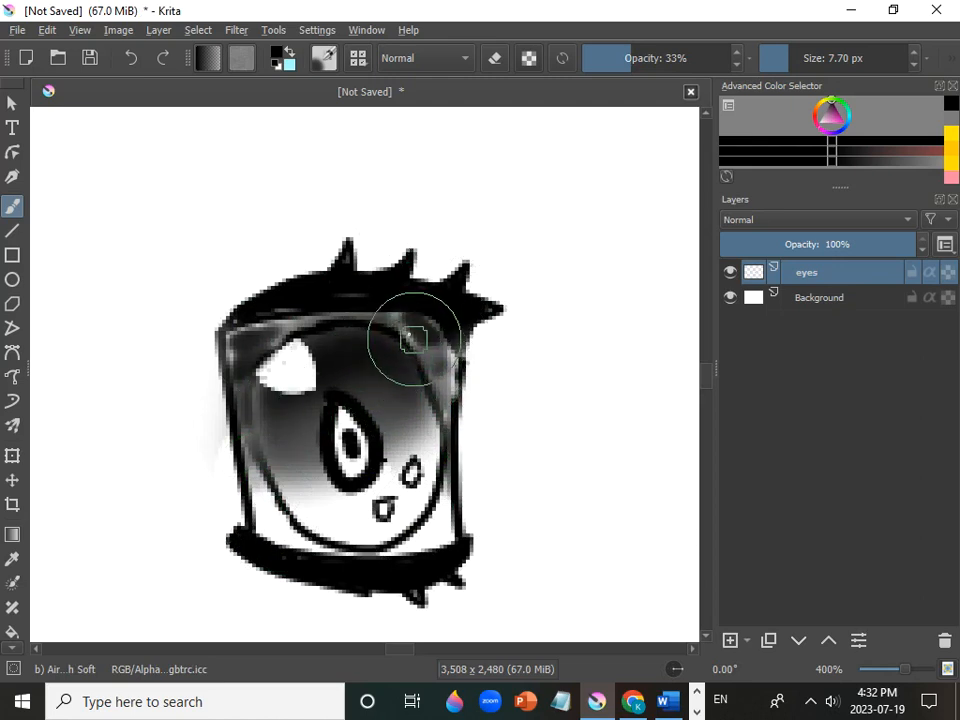
drag(909, 677, 872, 676)
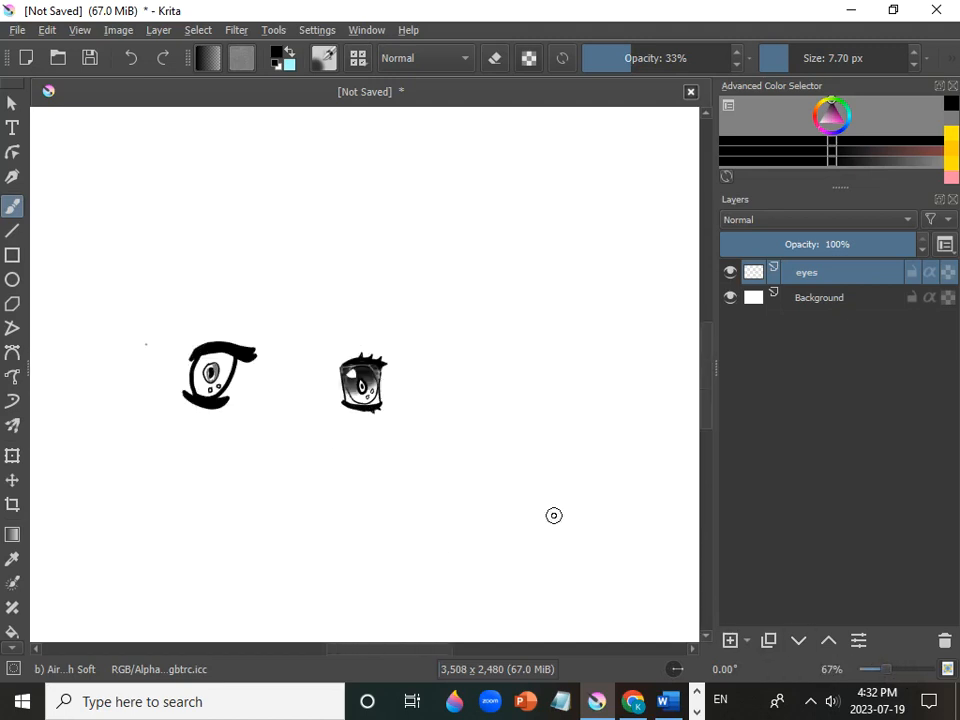